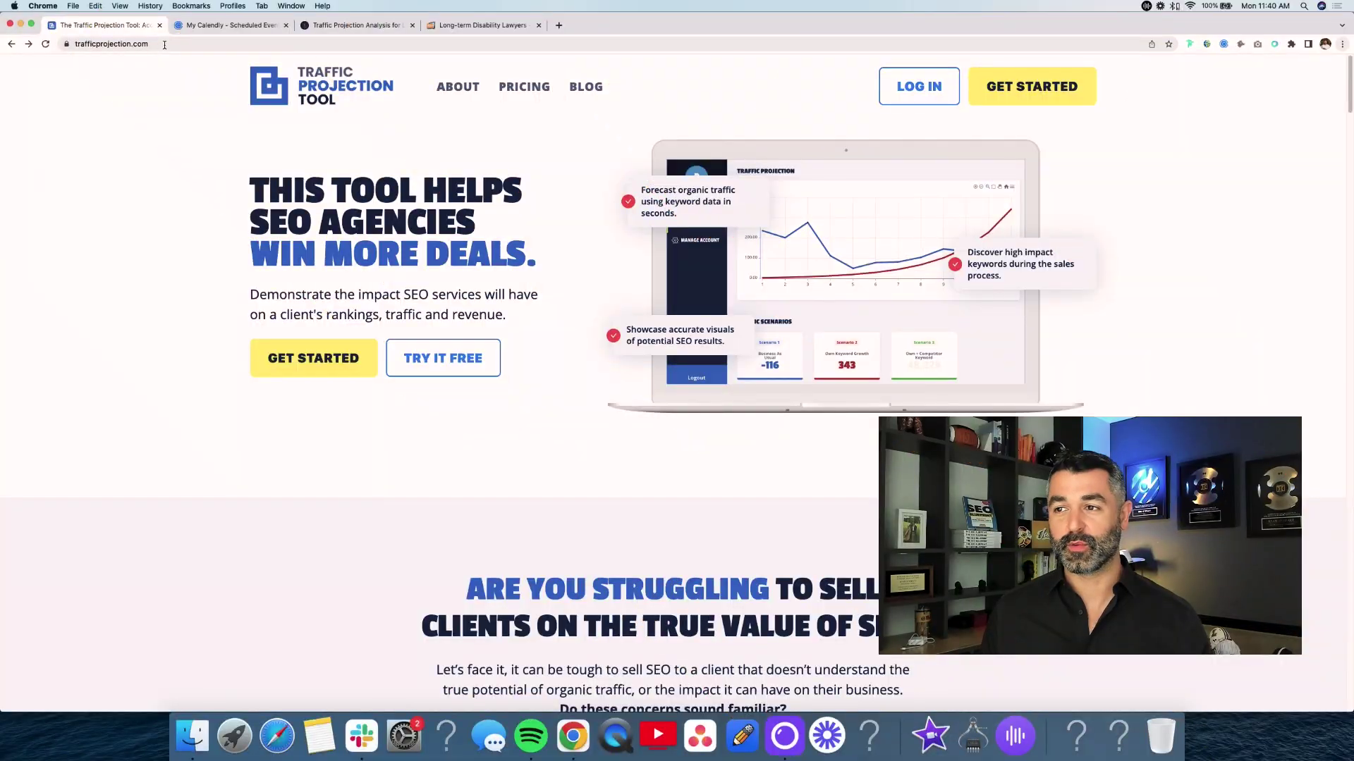
Step: Open the Traffic Projection Tool login page from the LOG IN link on trafficprojection.com
left_click(91, 44)
left_click(100, 204)
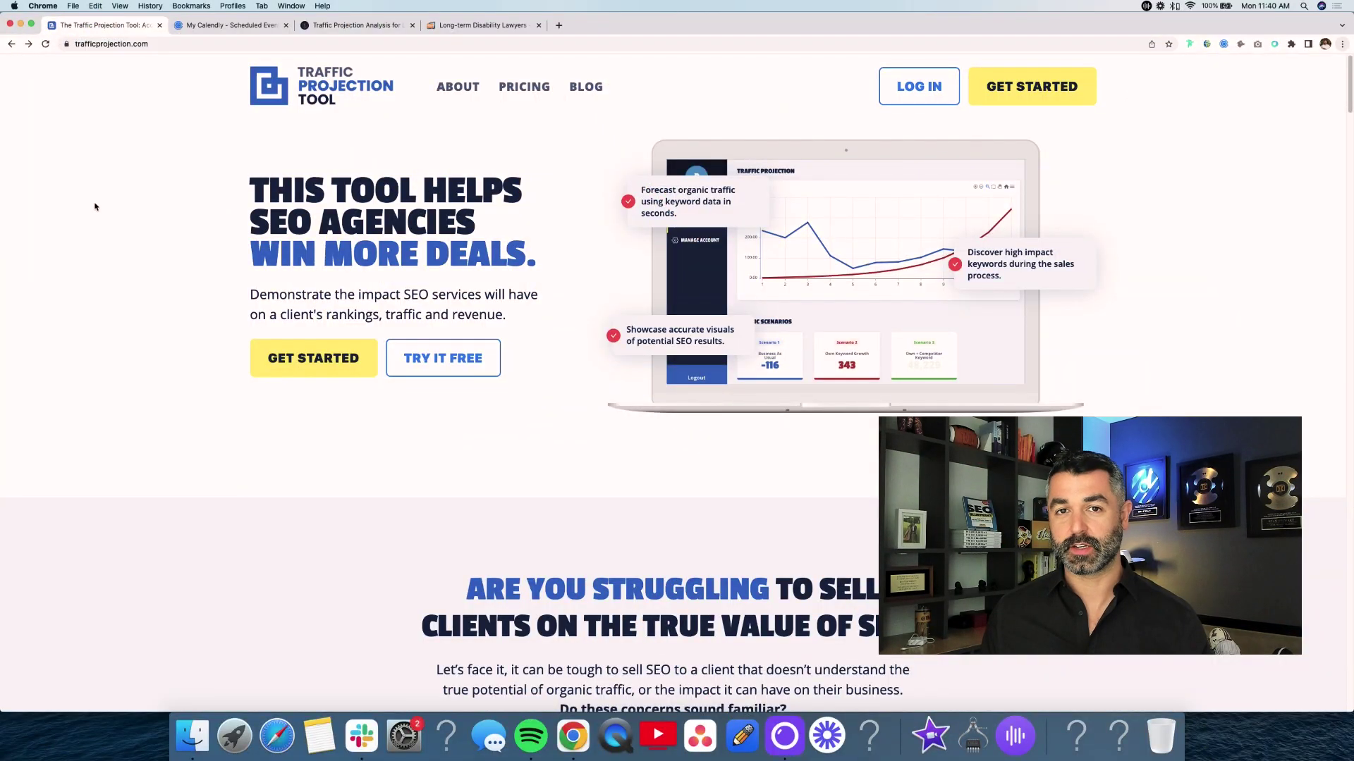
left_click(919, 88)
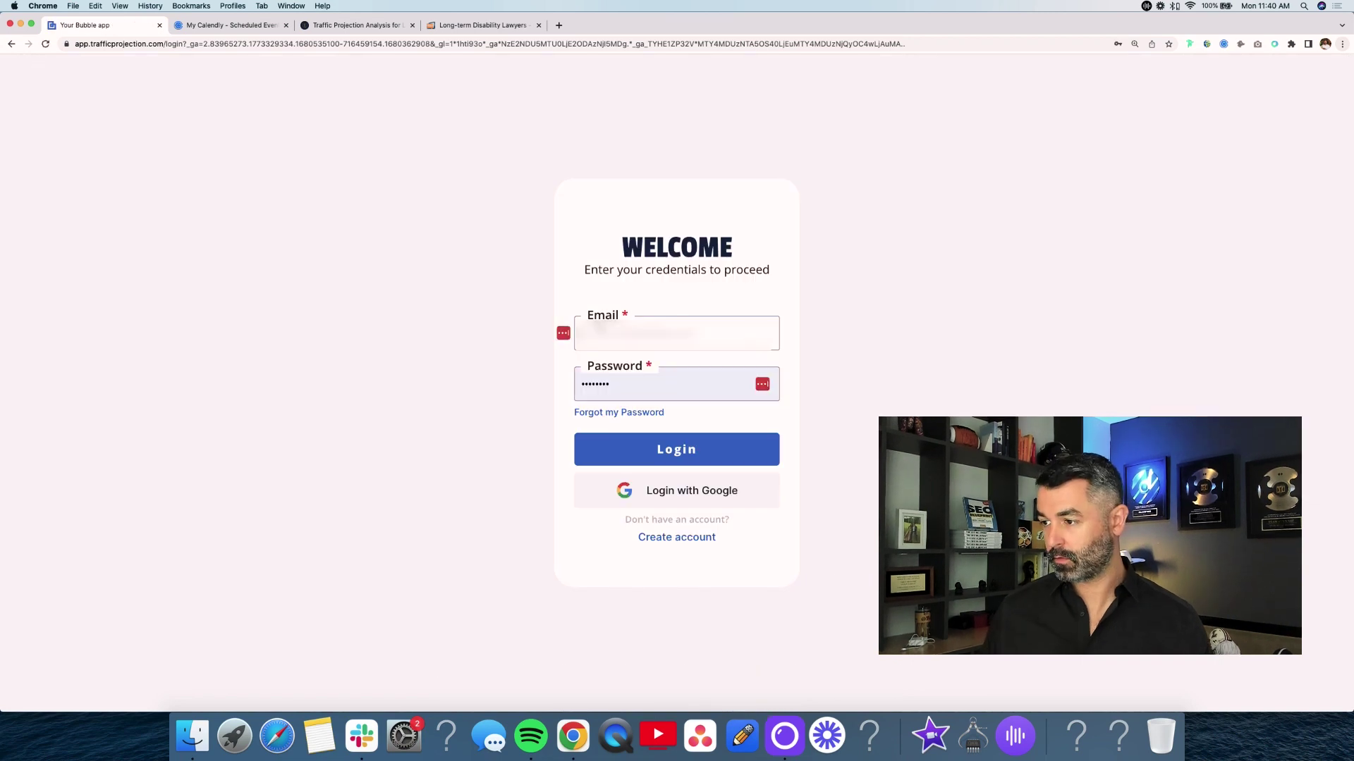
Step: Sign in with the saved autofill credentials and glance at the first projection's sharing options
left_click(677, 389)
left_click(670, 421)
left_click(654, 447)
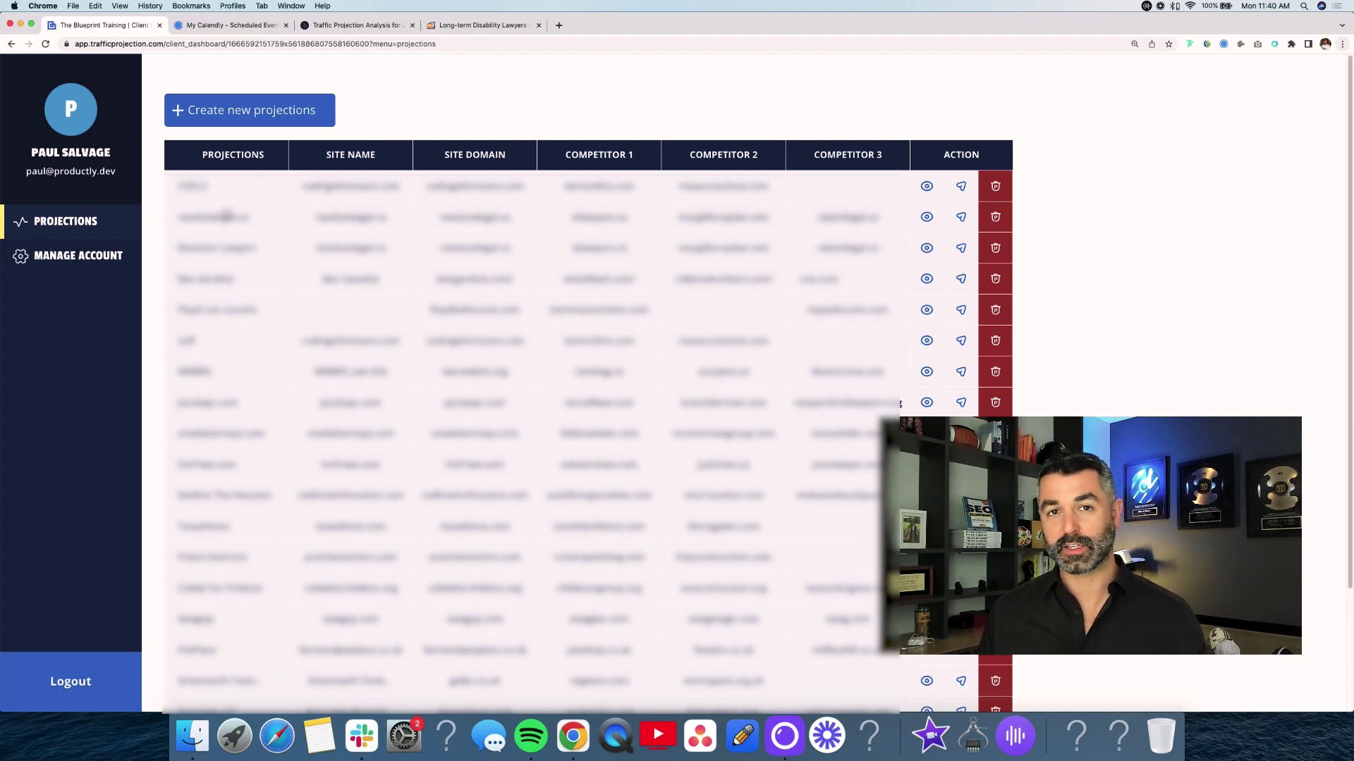
left_click(961, 186)
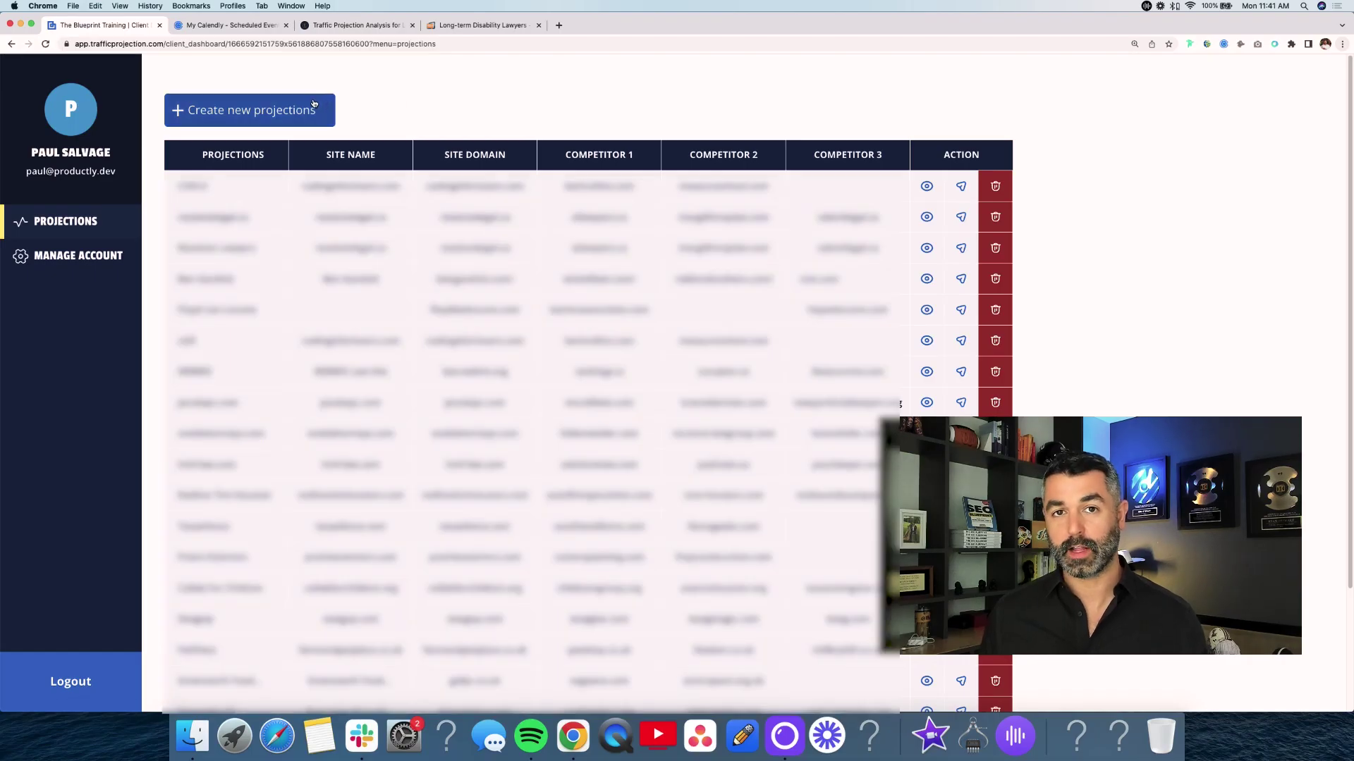
Step: Start a blank new projection form, then switch to the law.webris.org analysis tab
left_click(314, 106)
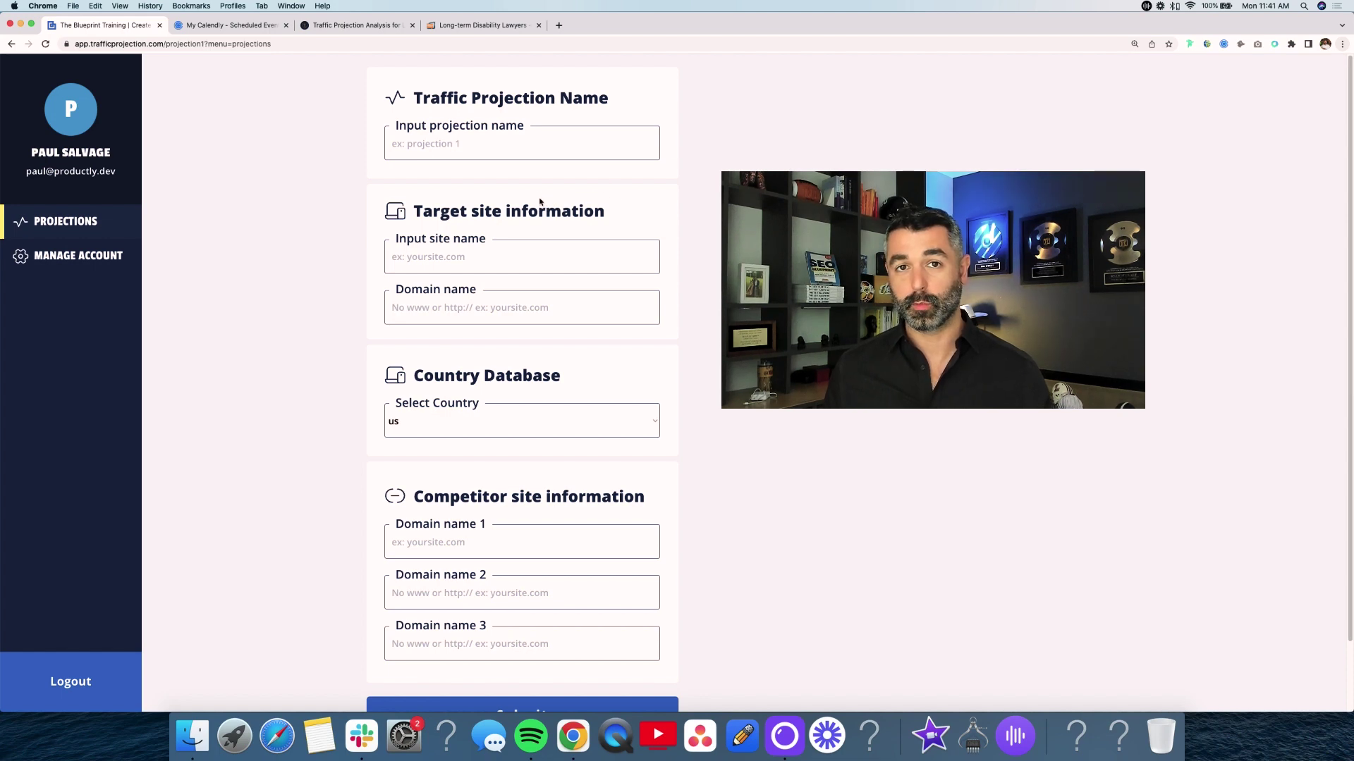
scroll(543, 201, "down", 2)
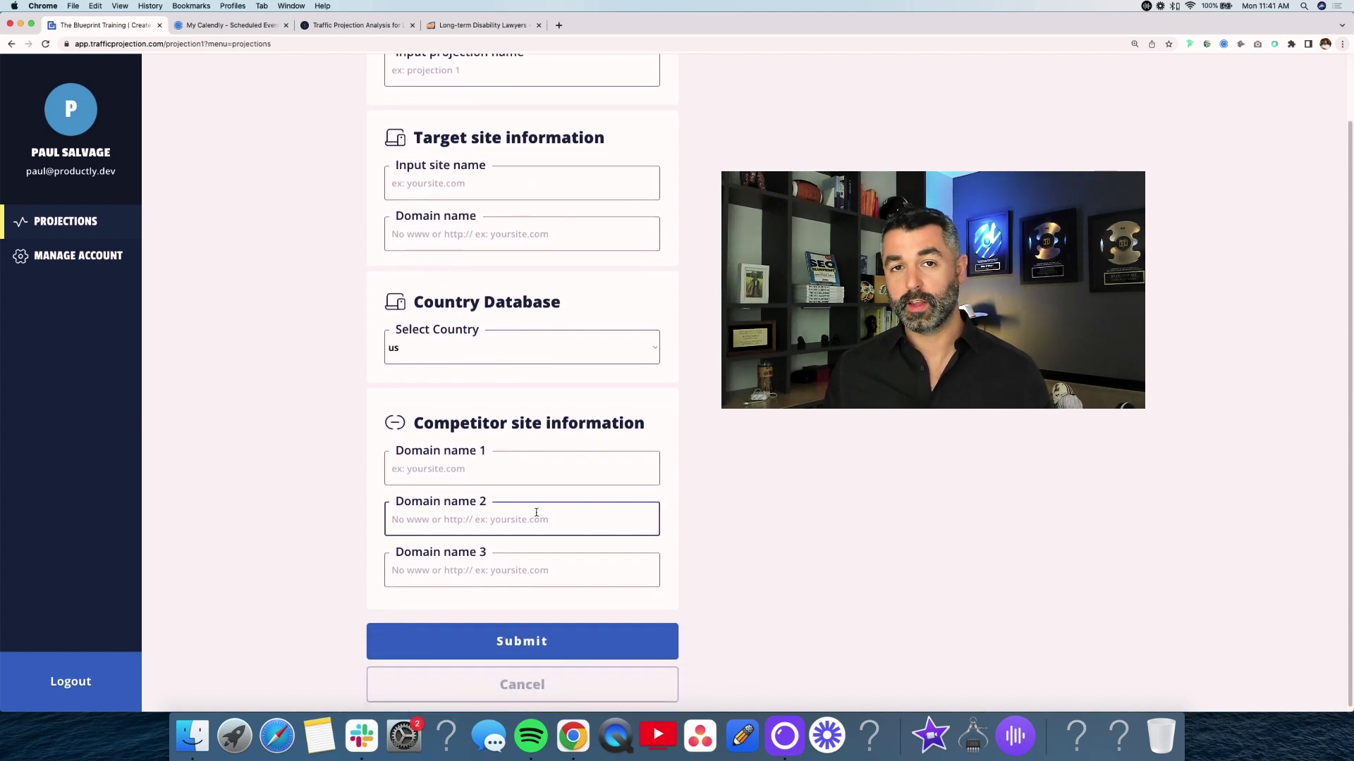
key("super+3")
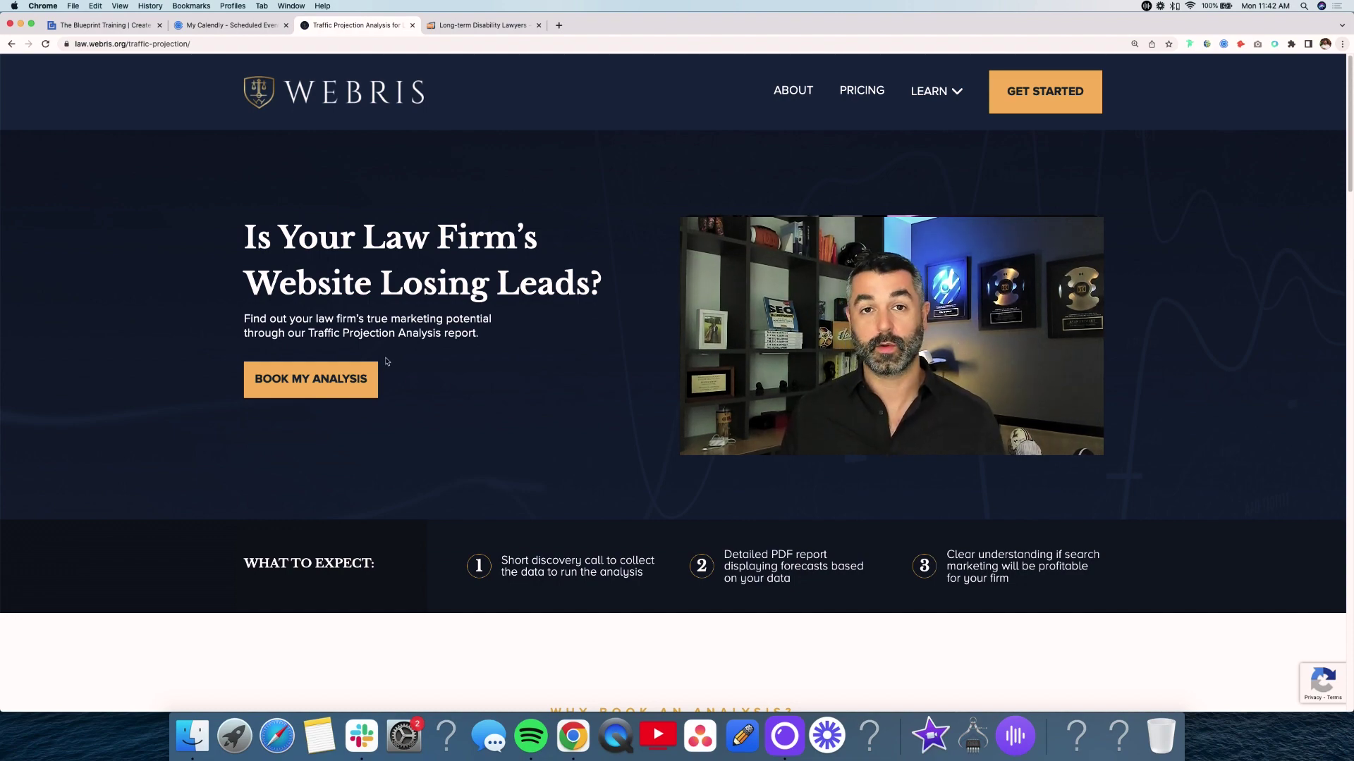
Step: Jump to the BOOK MY ANALYSIS scheduler, then switch to the Calendly scheduled events tab
left_click(363, 377)
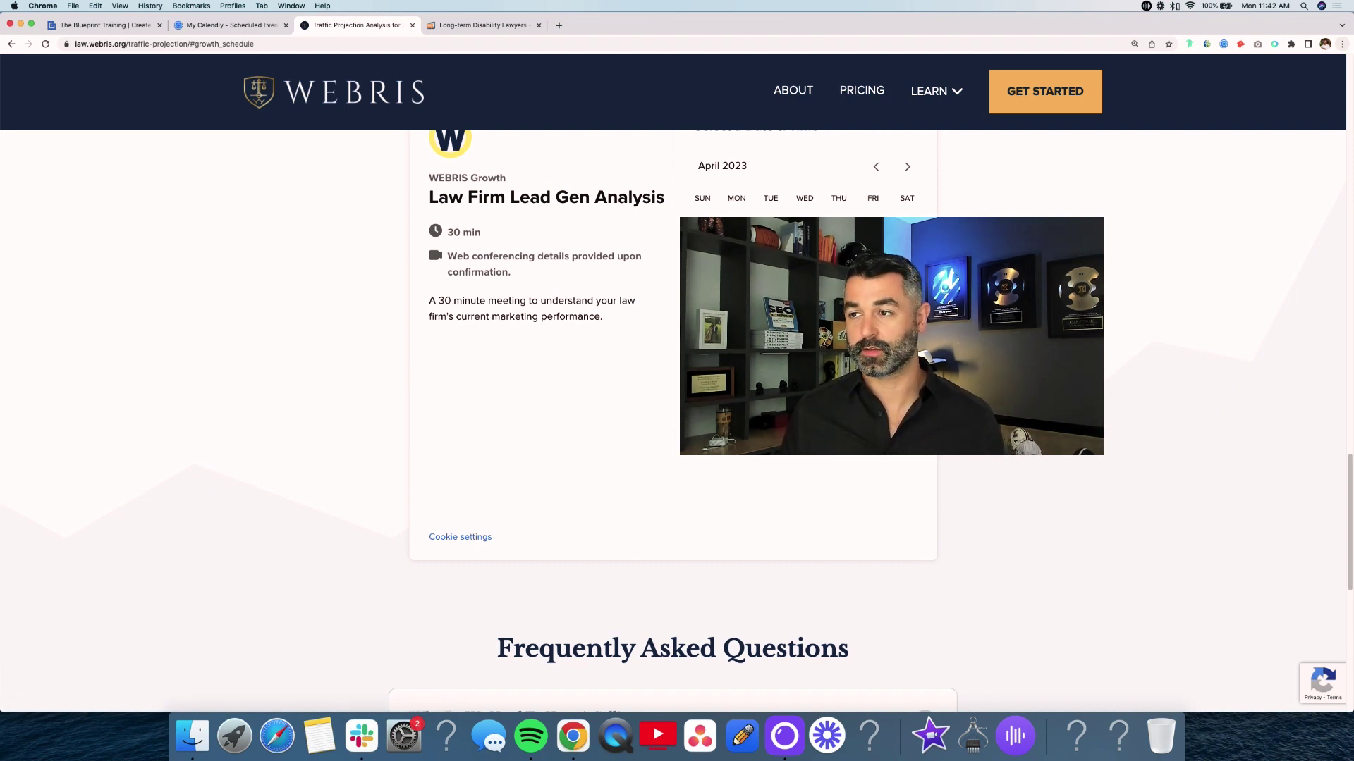
key("ctrl+shift+Tab")
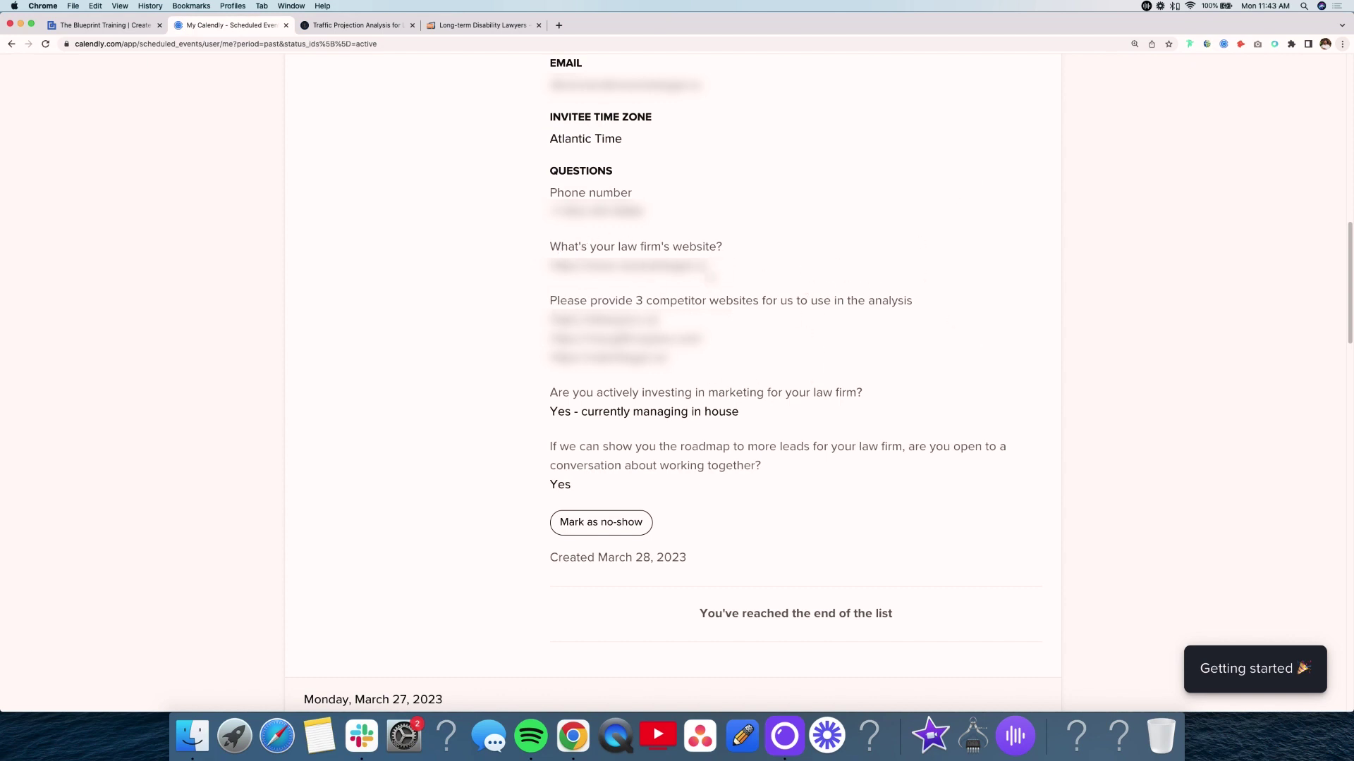
Step: Drop the client's website address into the projection form and set the country database to ca
left_click_drag(708, 270, 619, 266)
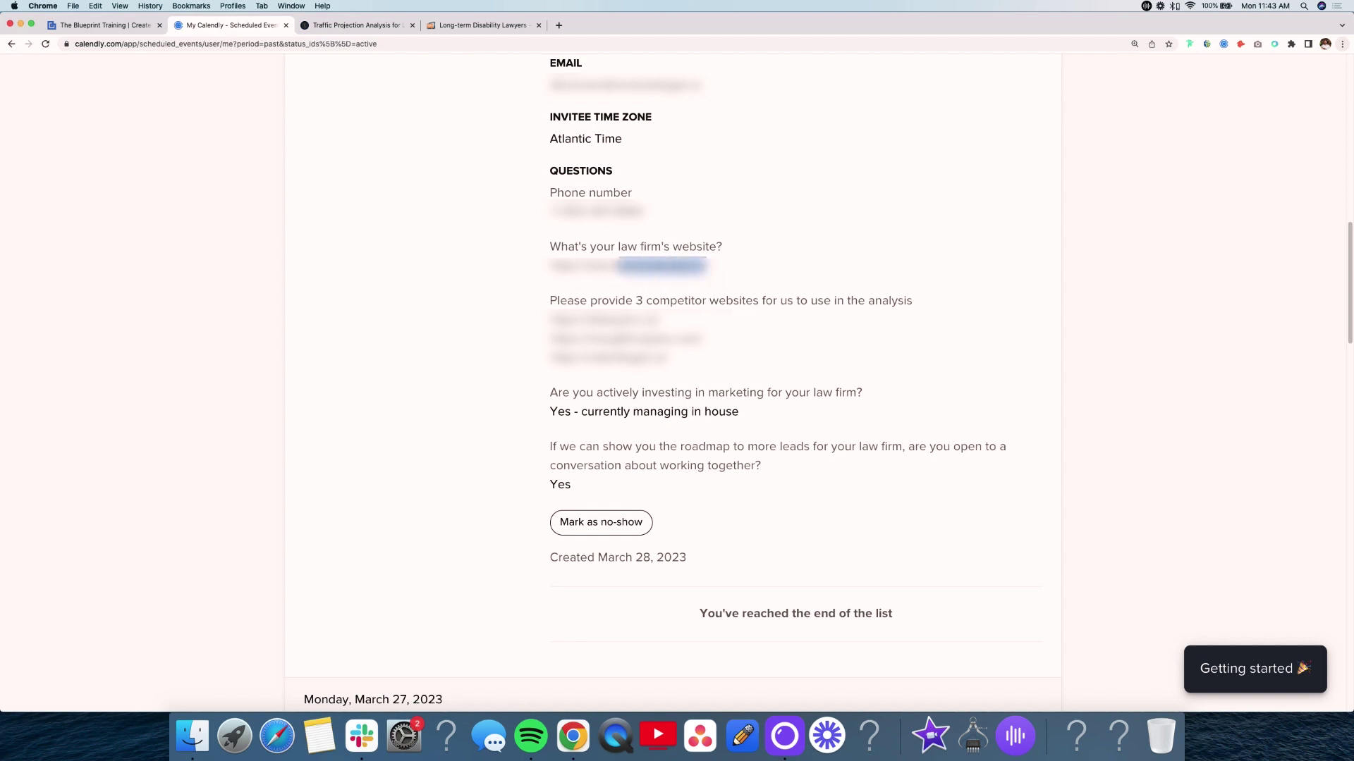
left_click_drag(449, 5, 452, 308)
left_click(568, 431)
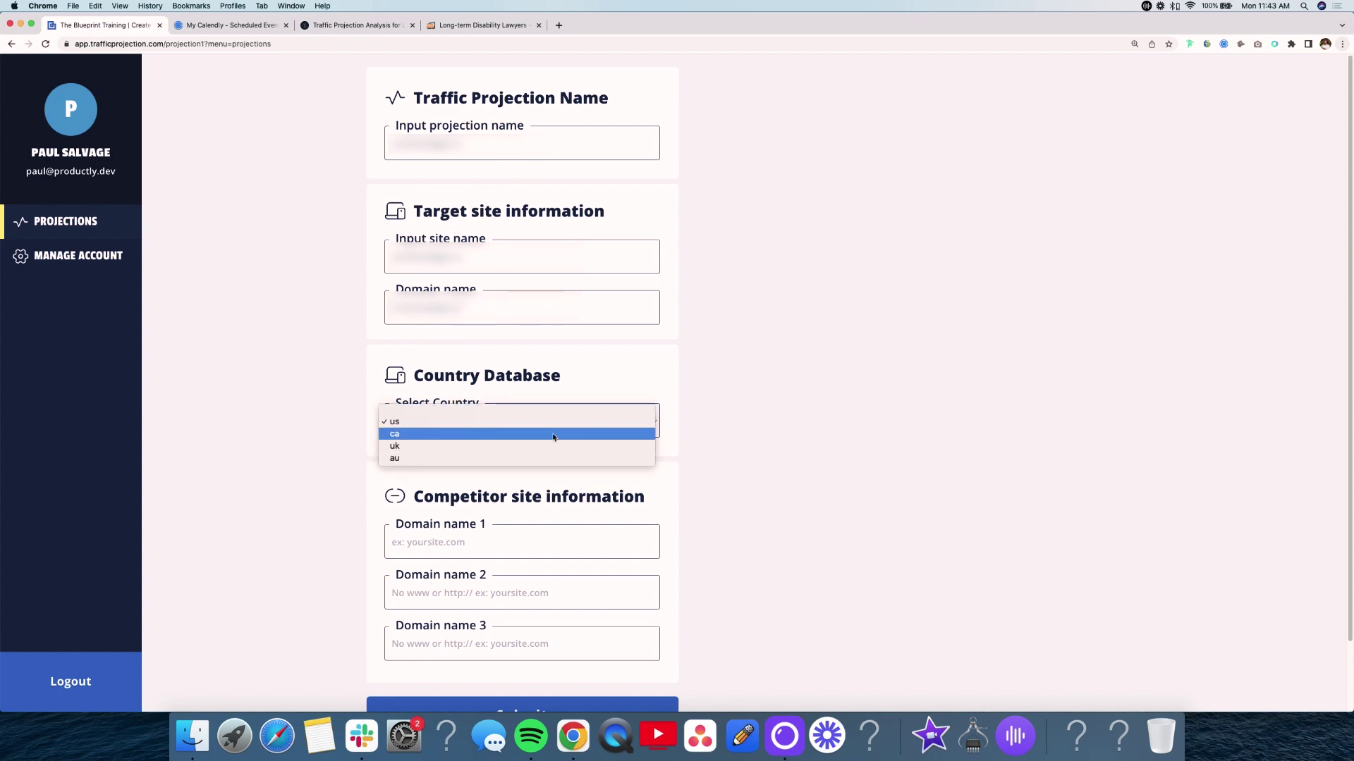
left_click(557, 438)
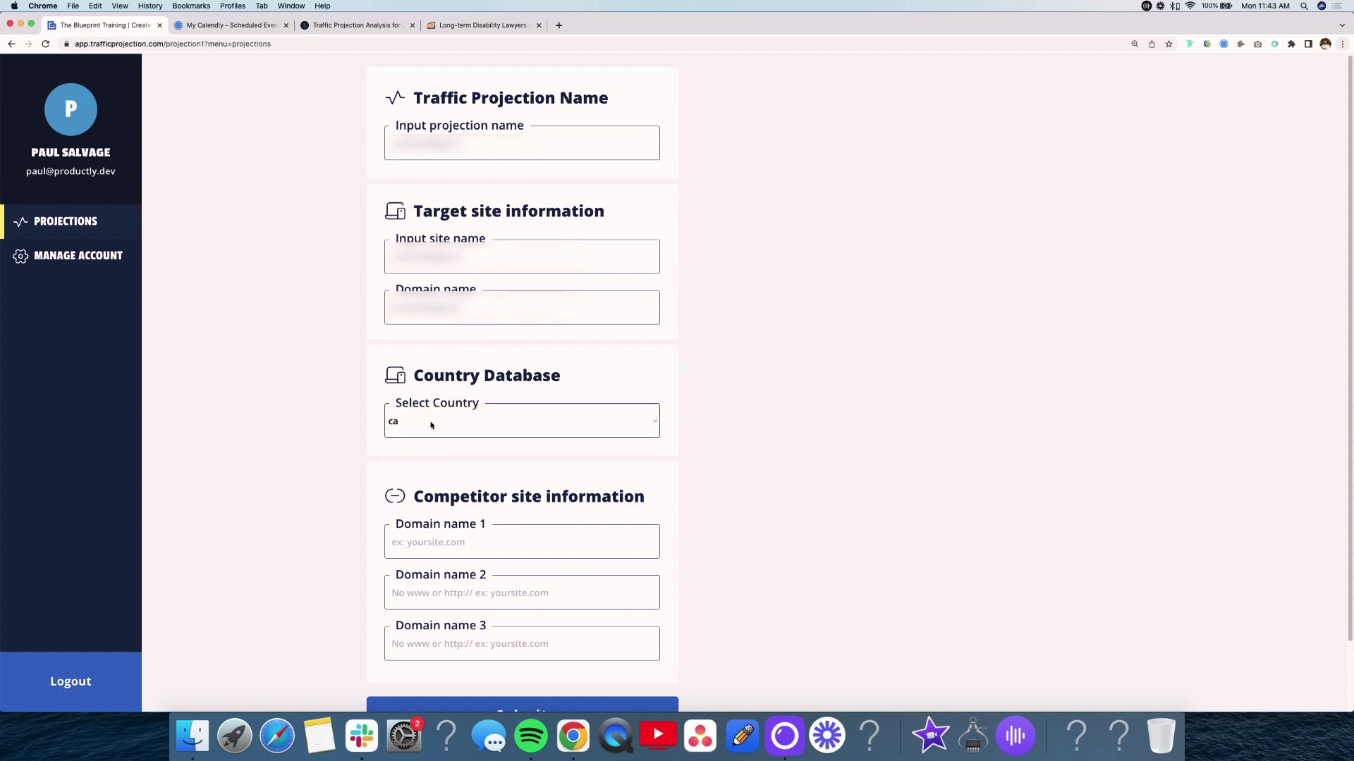
Step: Copy the first competitor's address from Calendly into the form, then open the law firm's website
left_click(204, 28)
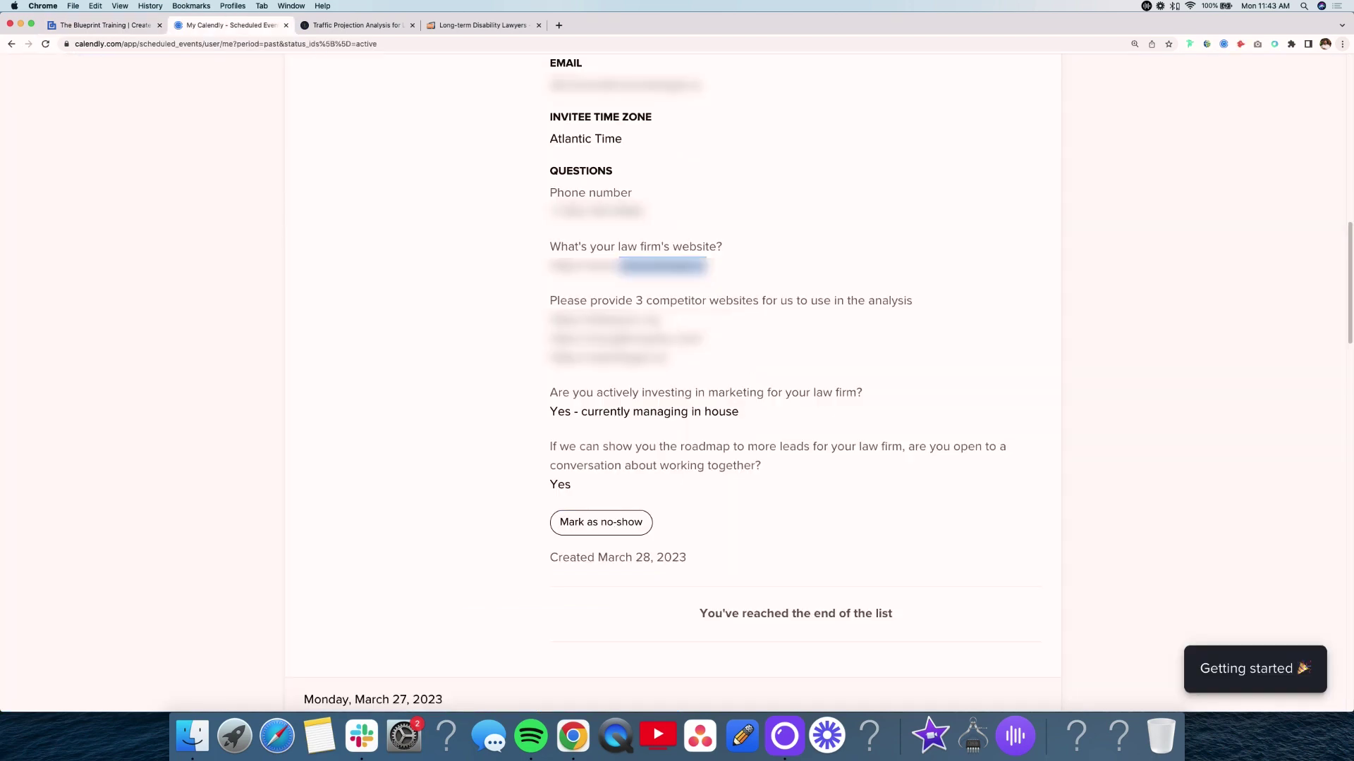
left_click_drag(657, 320, 584, 320)
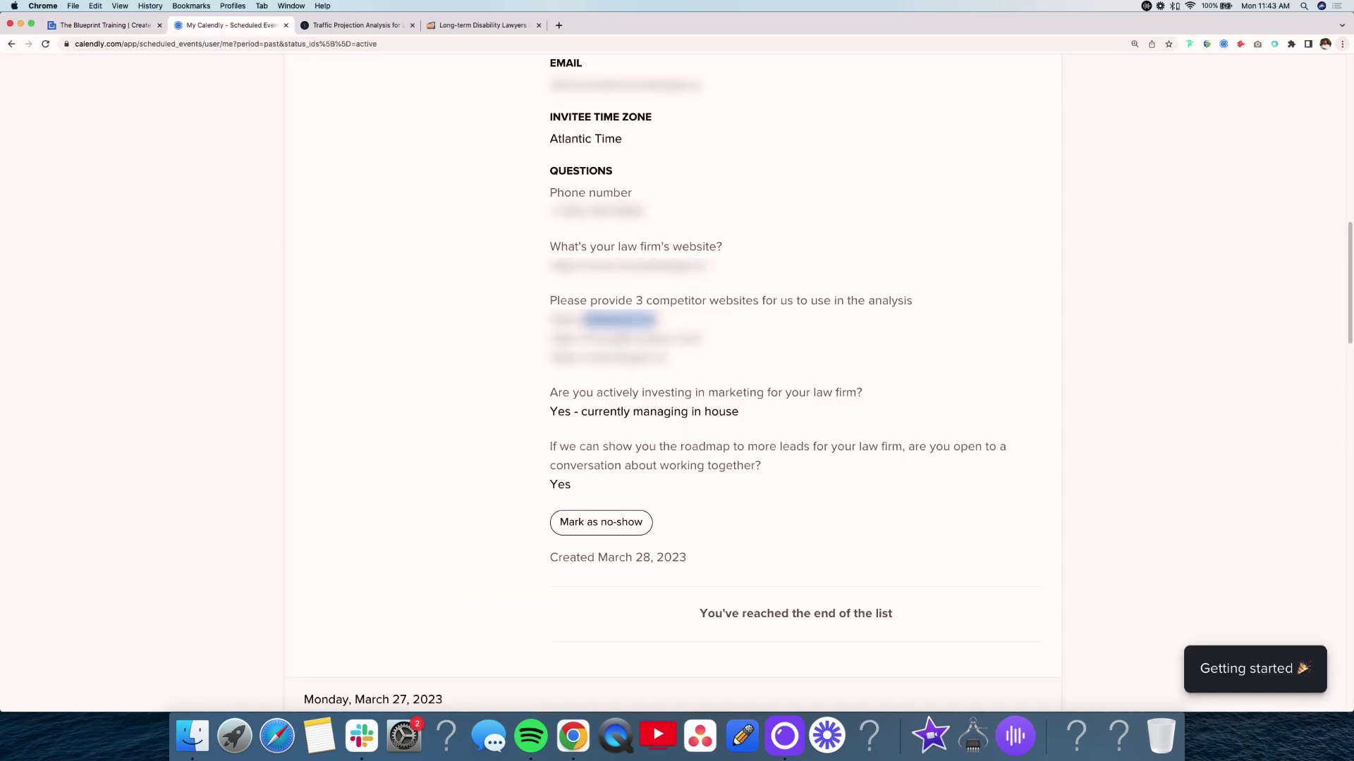
left_click(78, 23)
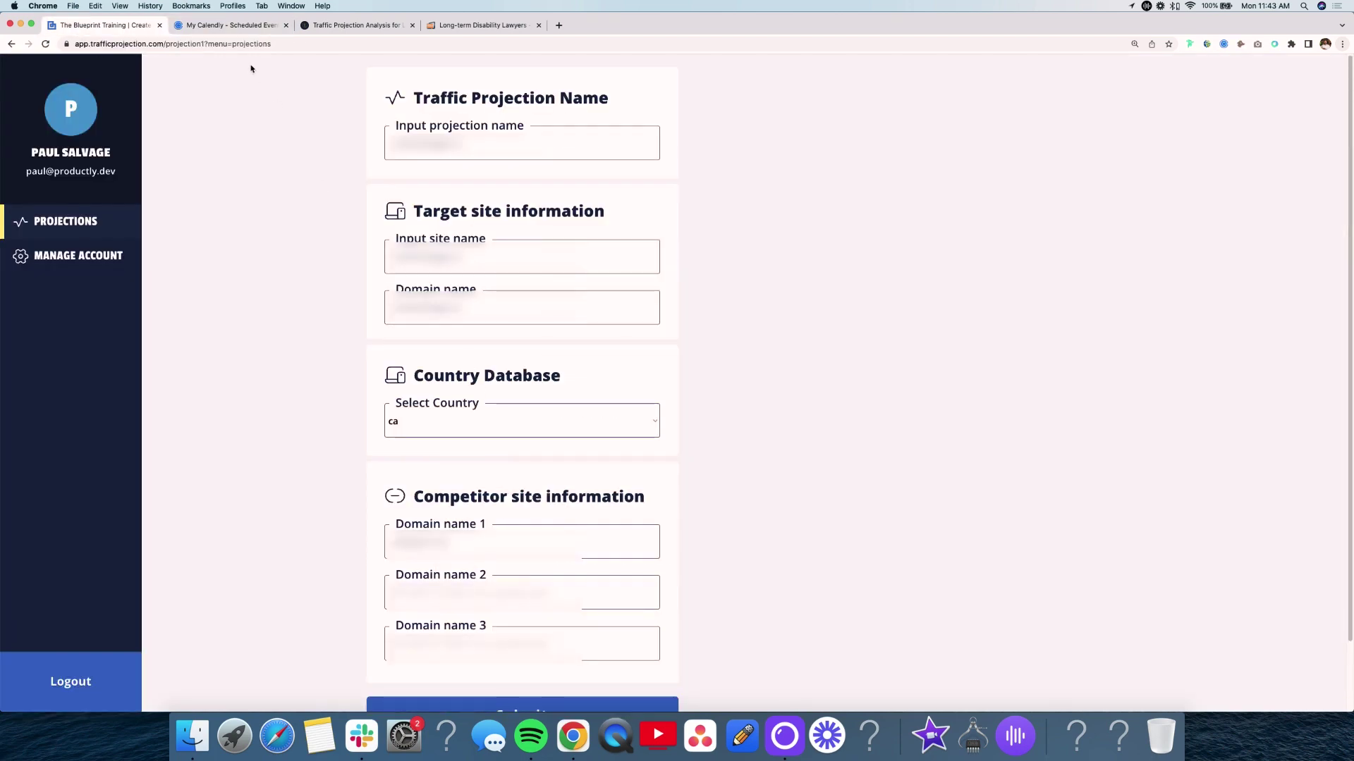
left_click(233, 25)
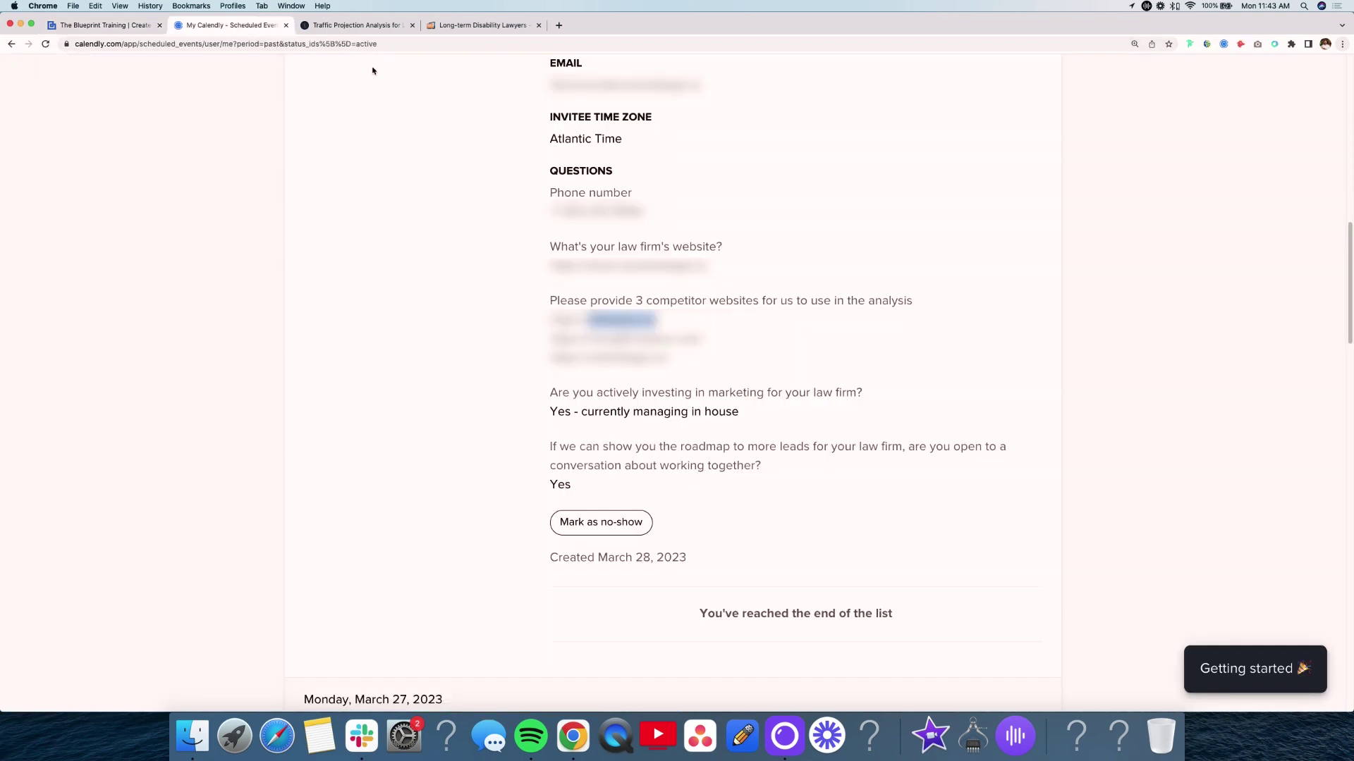
left_click(487, 26)
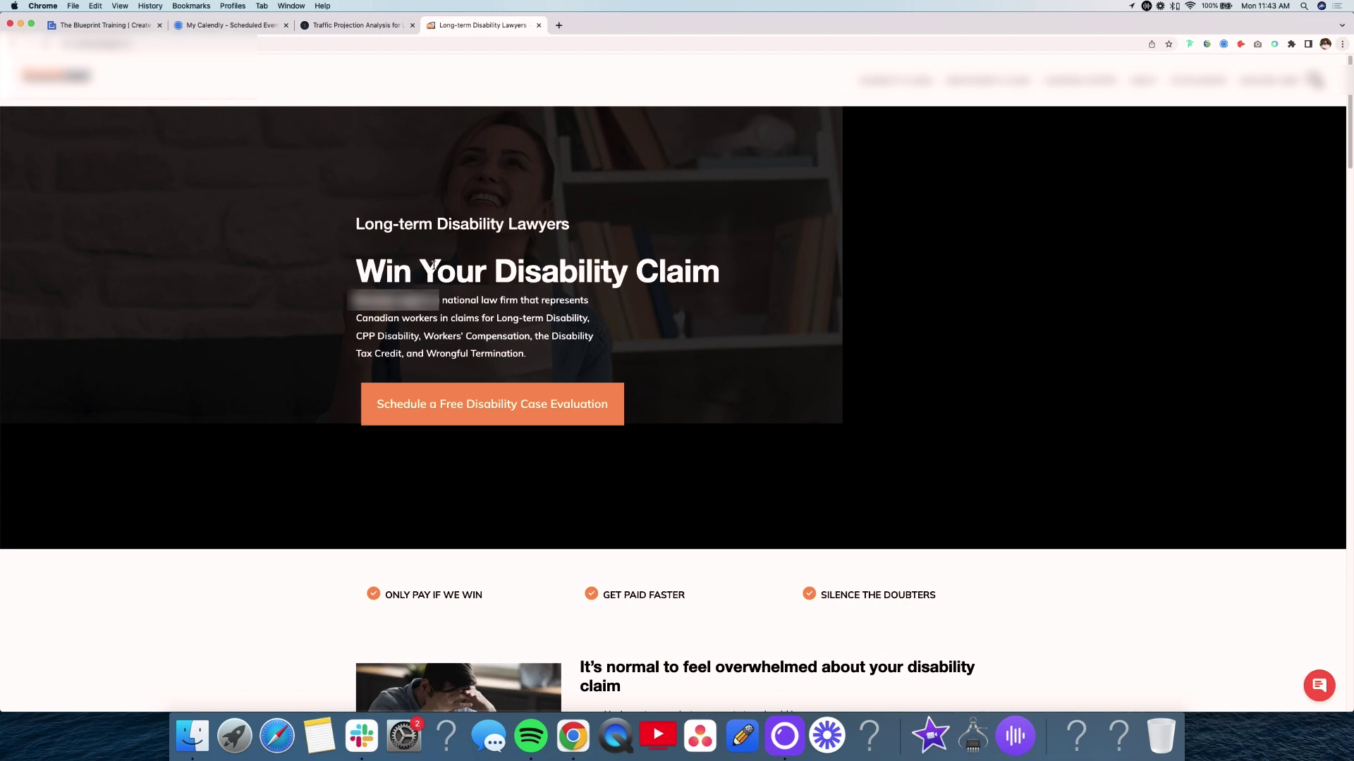
Step: Search Google for 'Long-term Disability toronto' in a new tab and review the results
left_click_drag(497, 317, 577, 320)
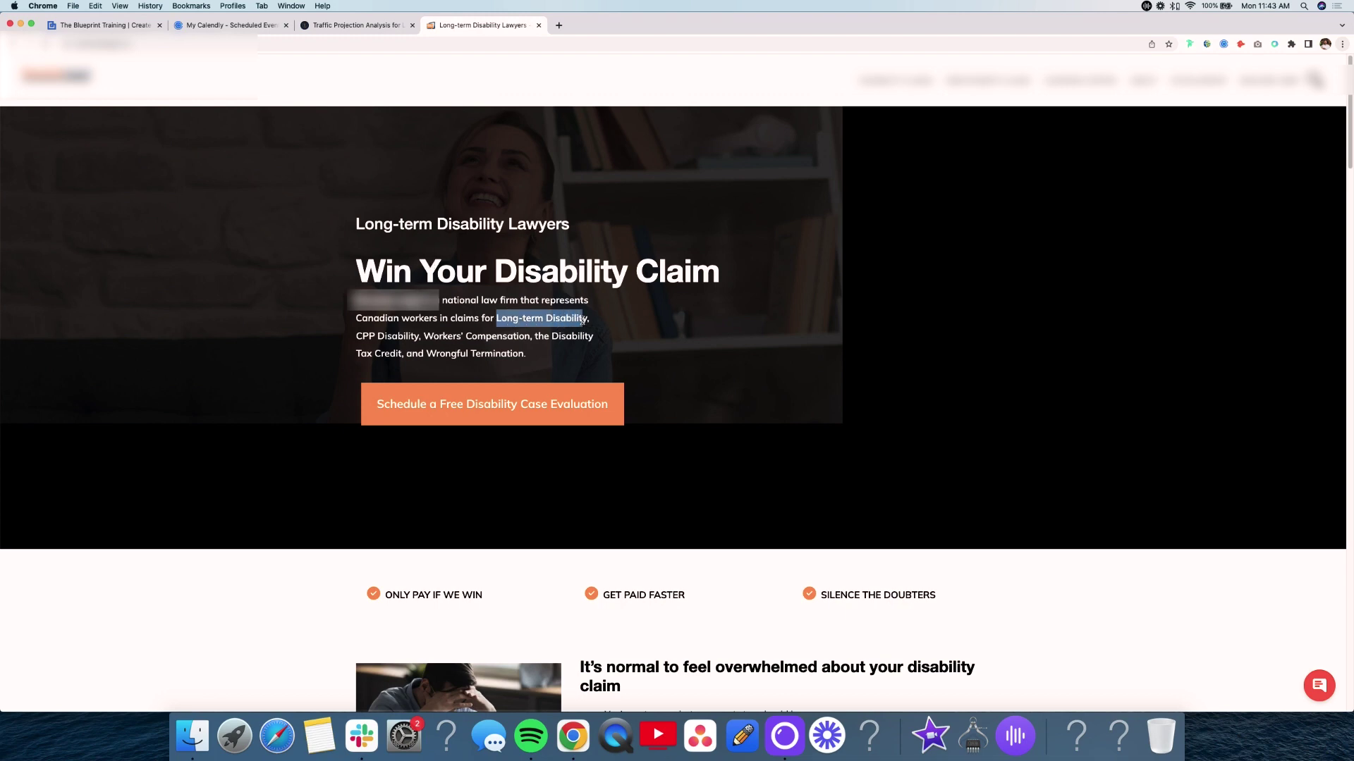
key("super+c")
left_click(559, 26)
key("super+v")
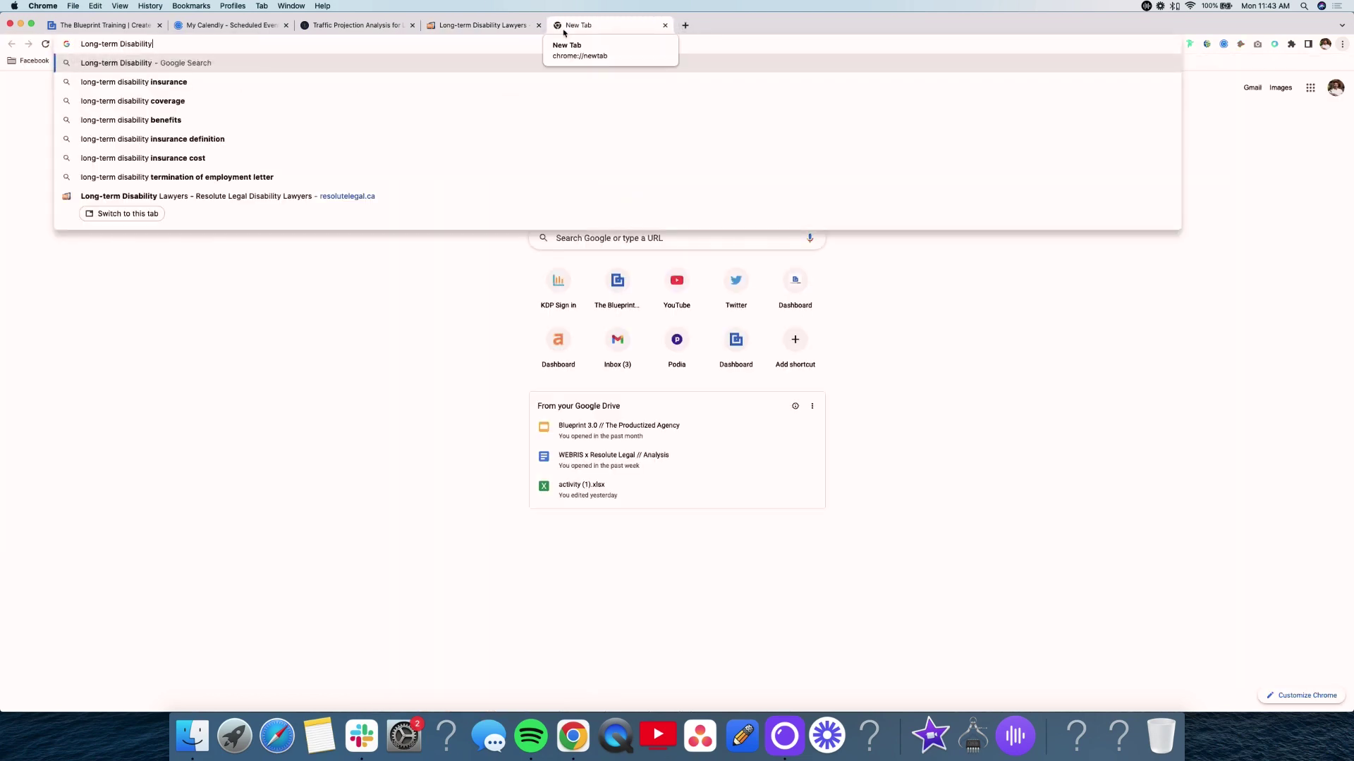
type("toronto")
key("Return")
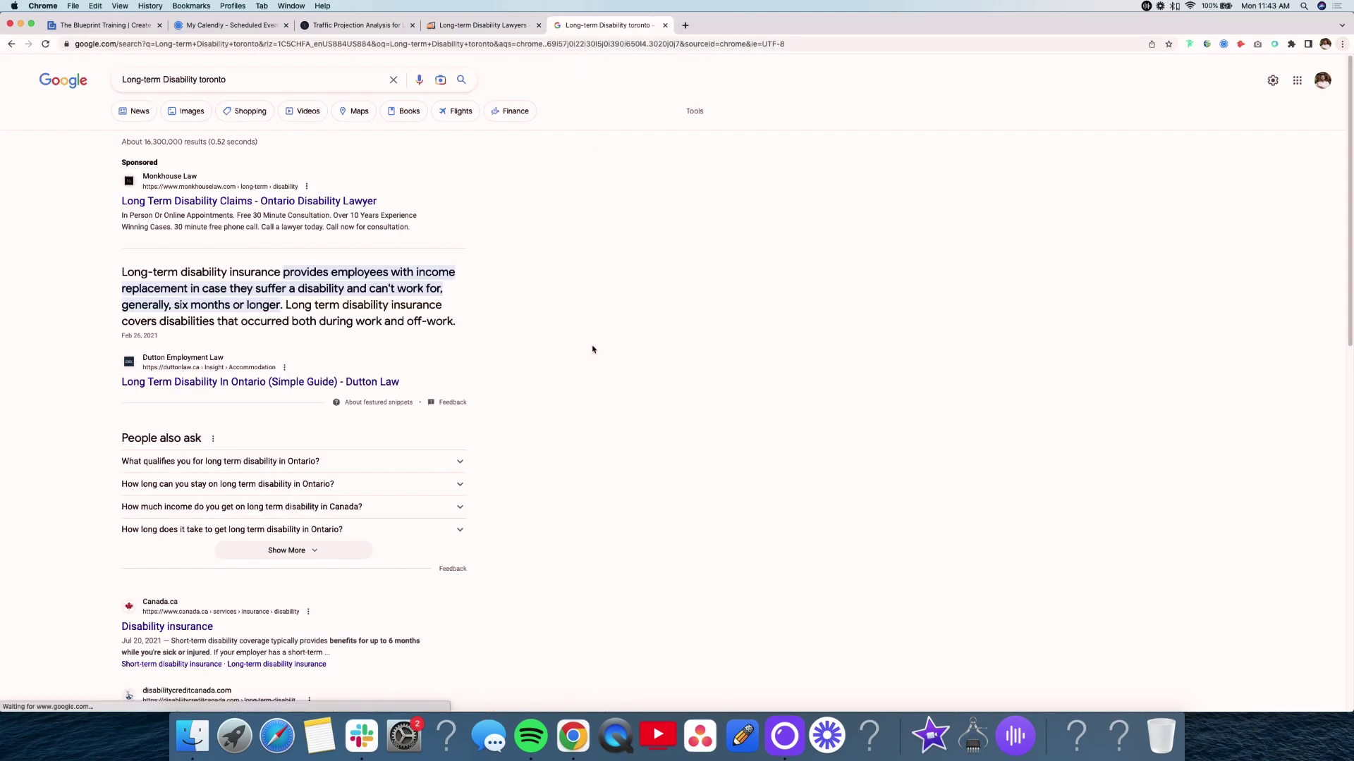
scroll(592, 351, "down", 5)
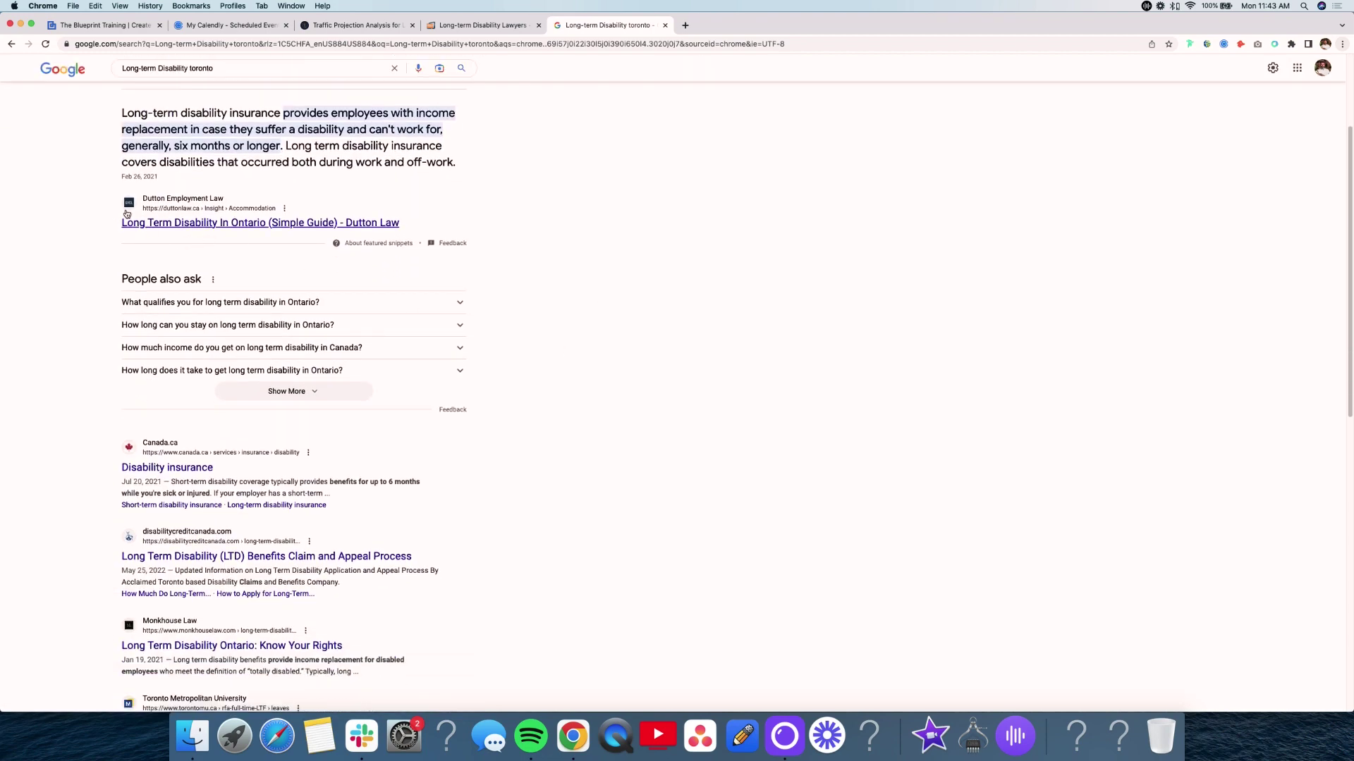
scroll(144, 240, "up", 5)
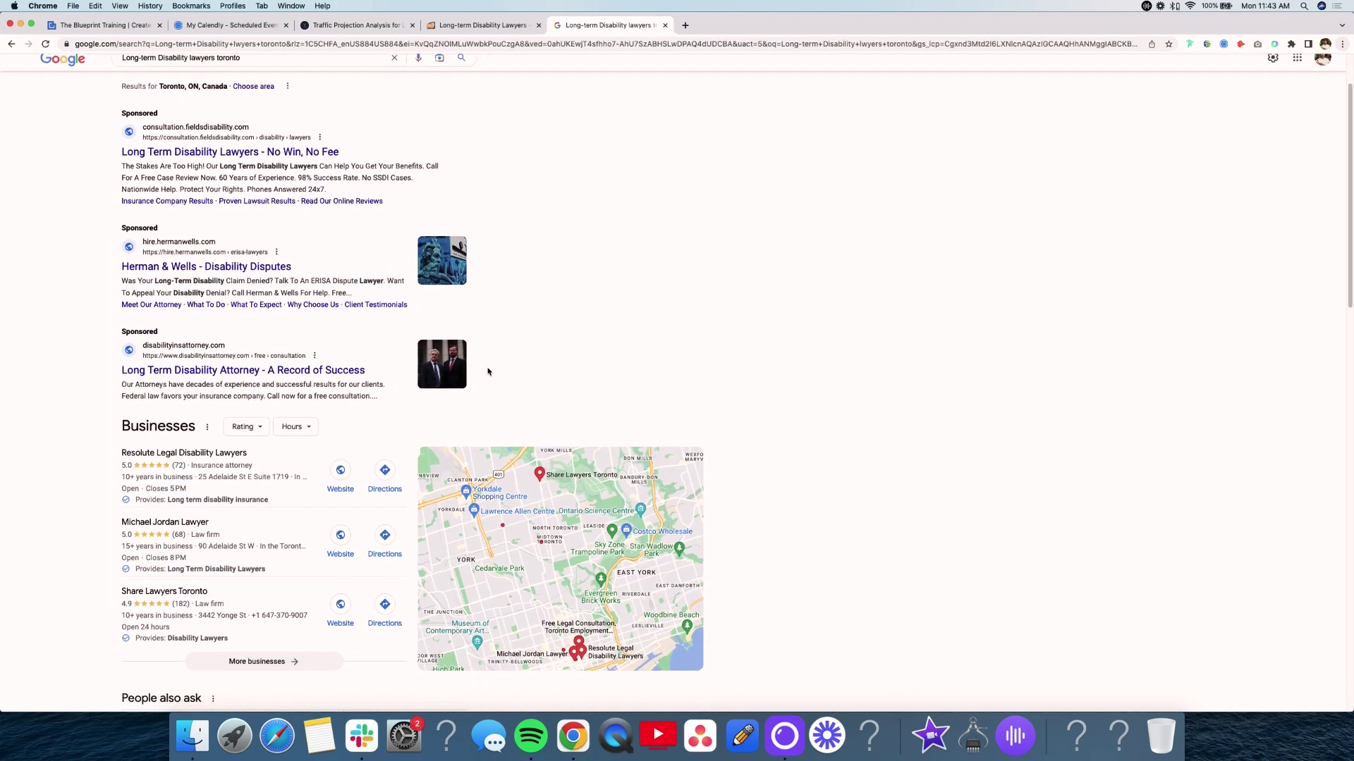
scroll(488, 372, "down", 8)
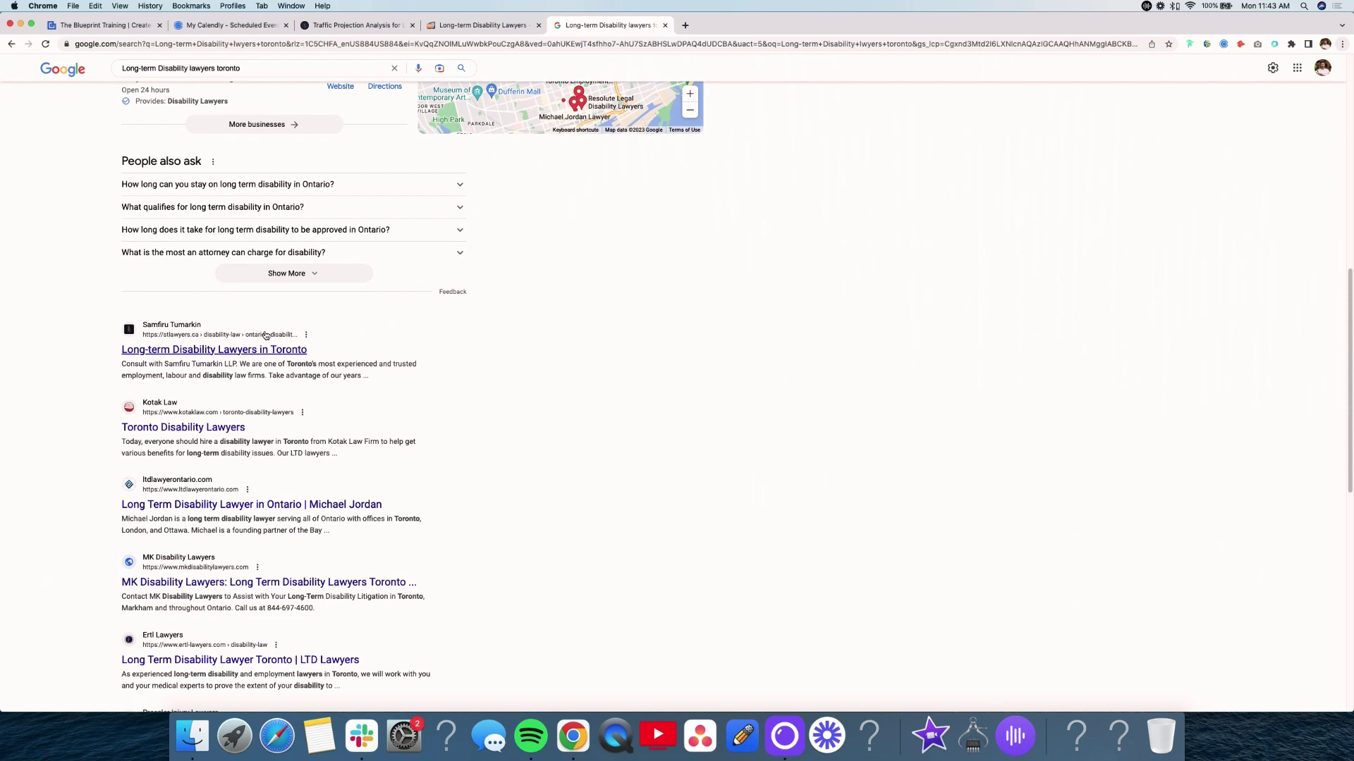
scroll(265, 331, "up", 8)
scroll(263, 312, "up", 2)
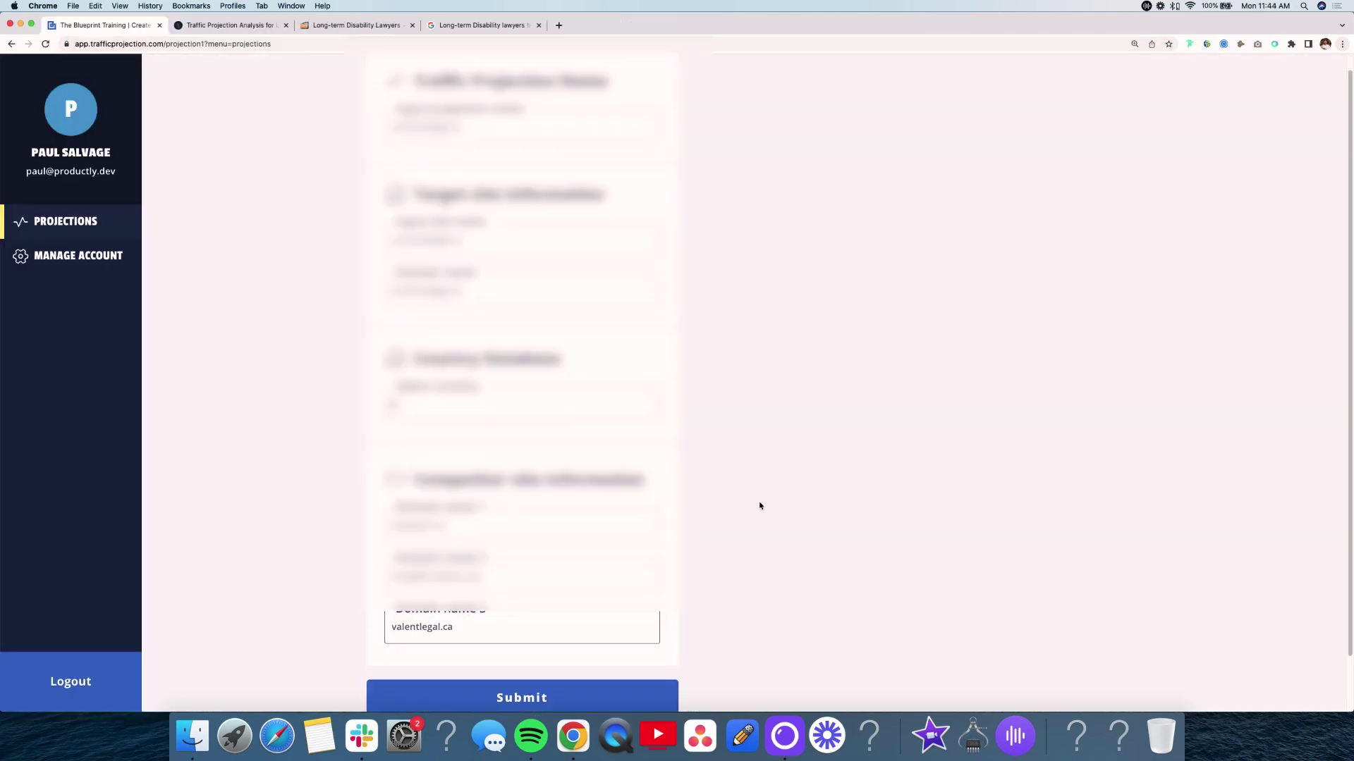
scroll(759, 505, "down", 2)
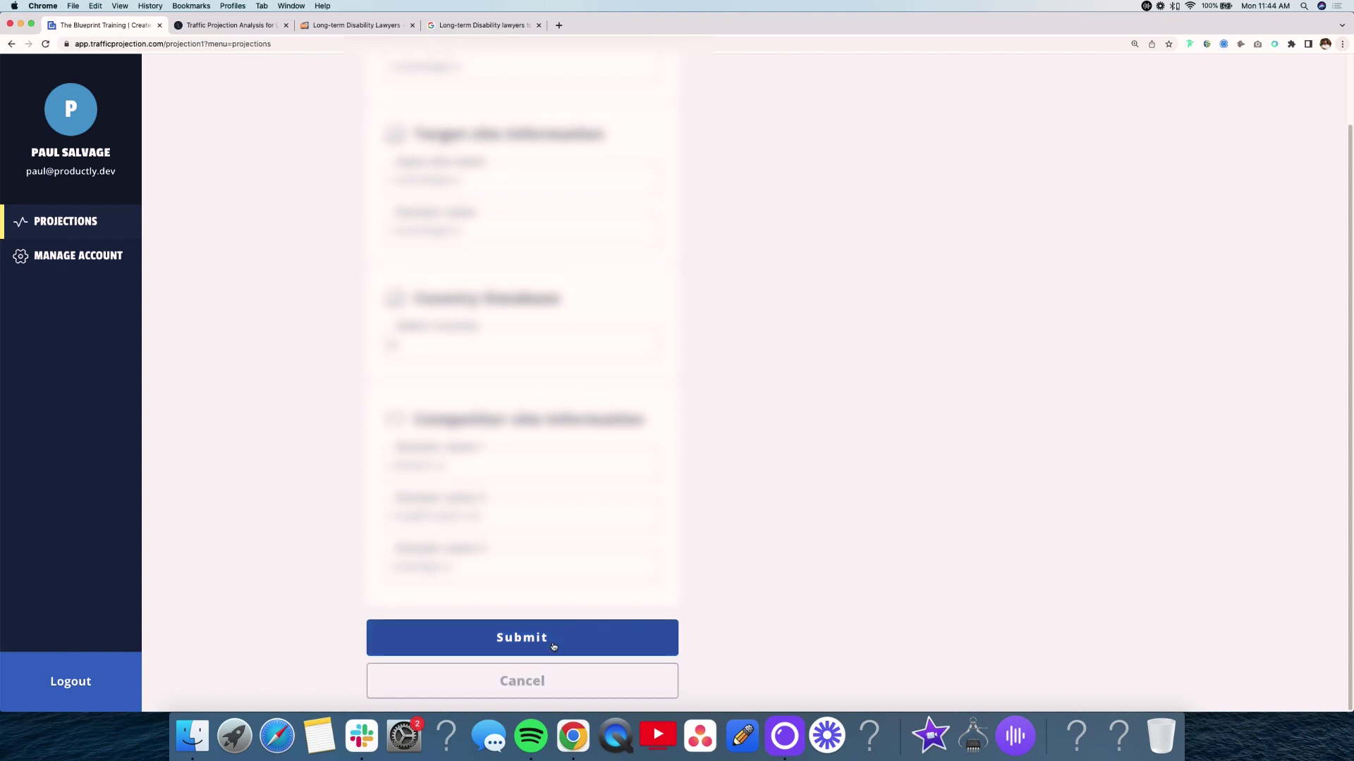
Step: Submit the projection form and toggle each domain's historical traffic series off and back on
left_click(552, 647)
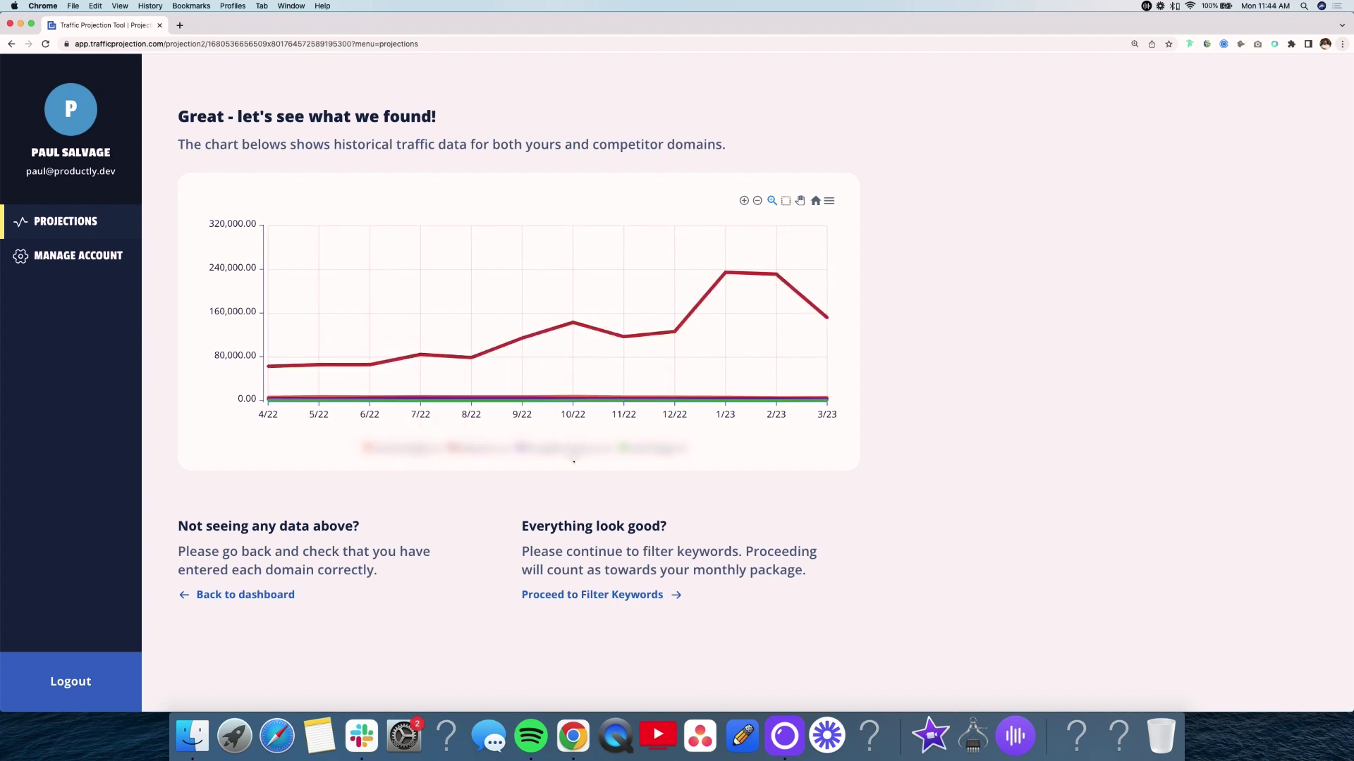
left_click(476, 448)
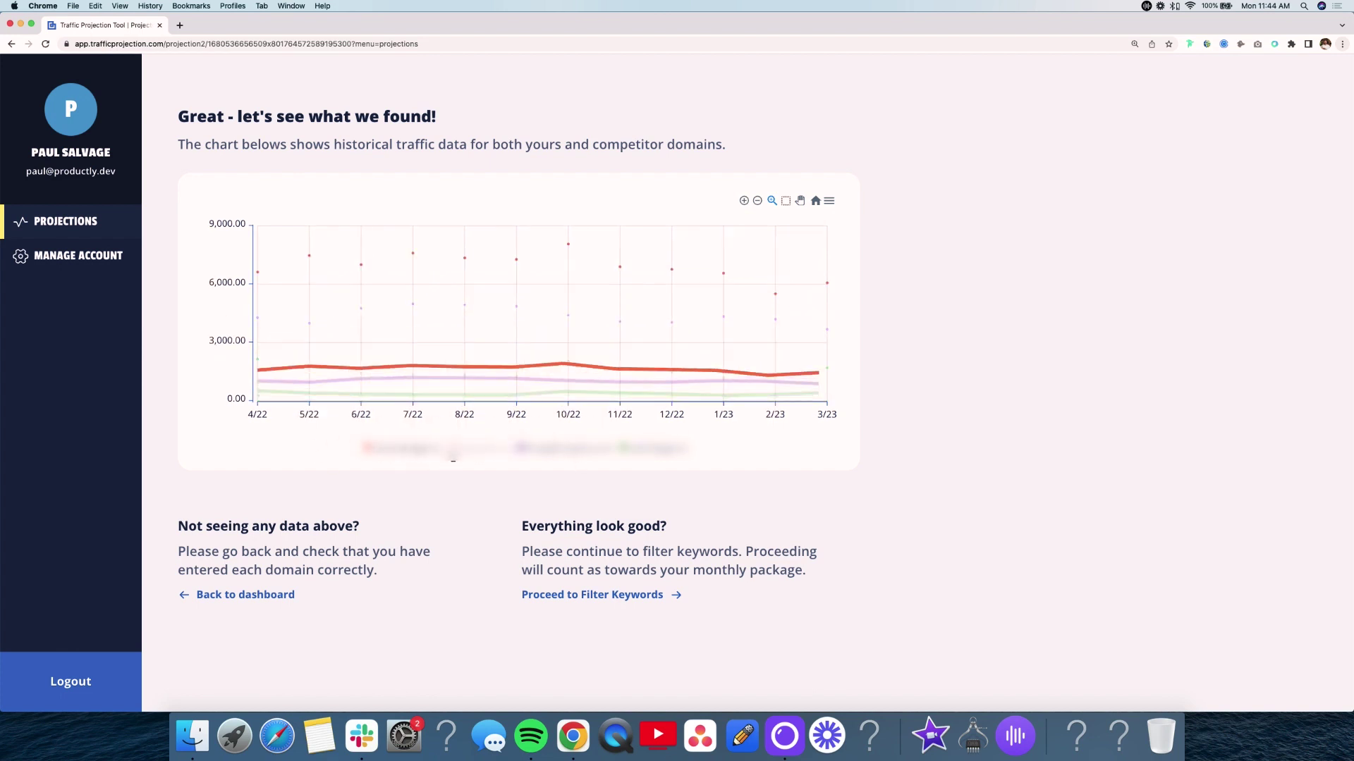
left_click(561, 447)
left_click(652, 448)
left_click(432, 449)
left_click(476, 447)
left_click(561, 448)
left_click(624, 447)
left_click(417, 448)
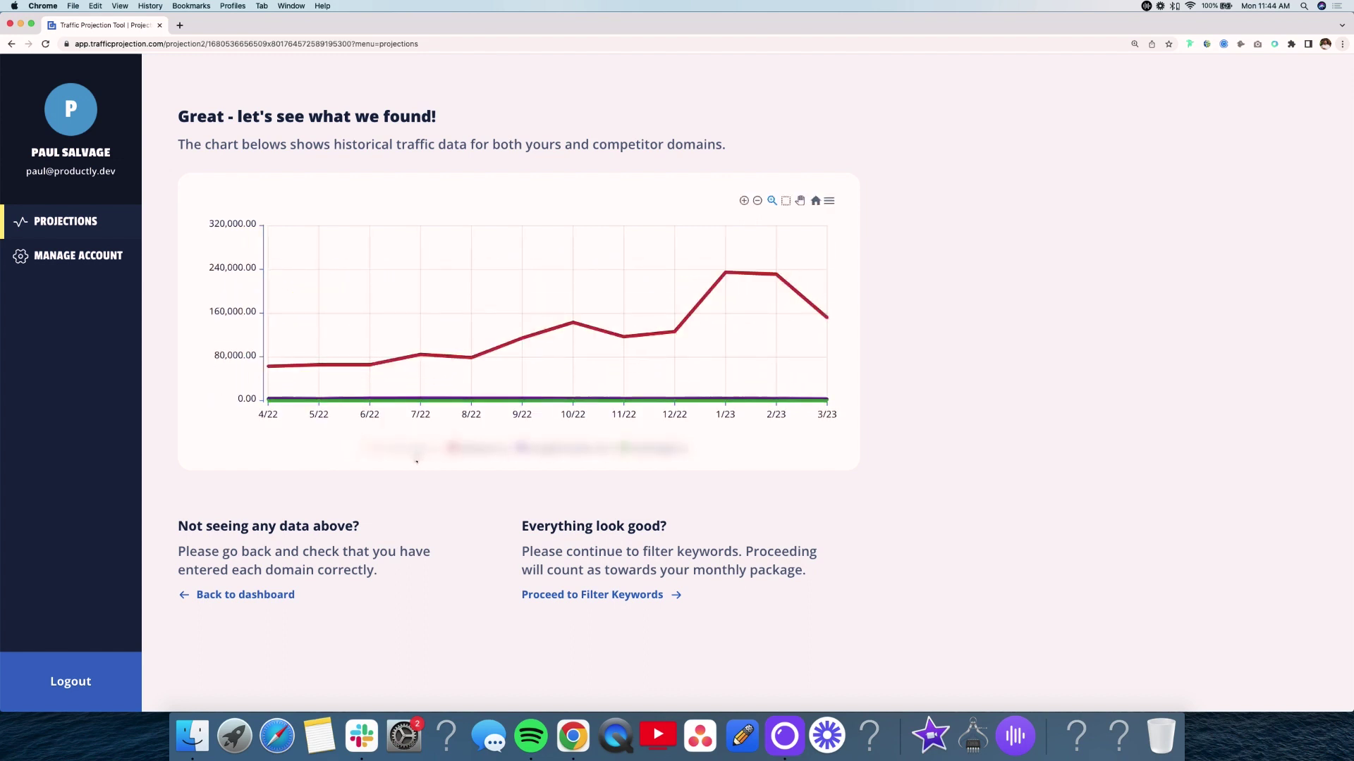
left_click(620, 599)
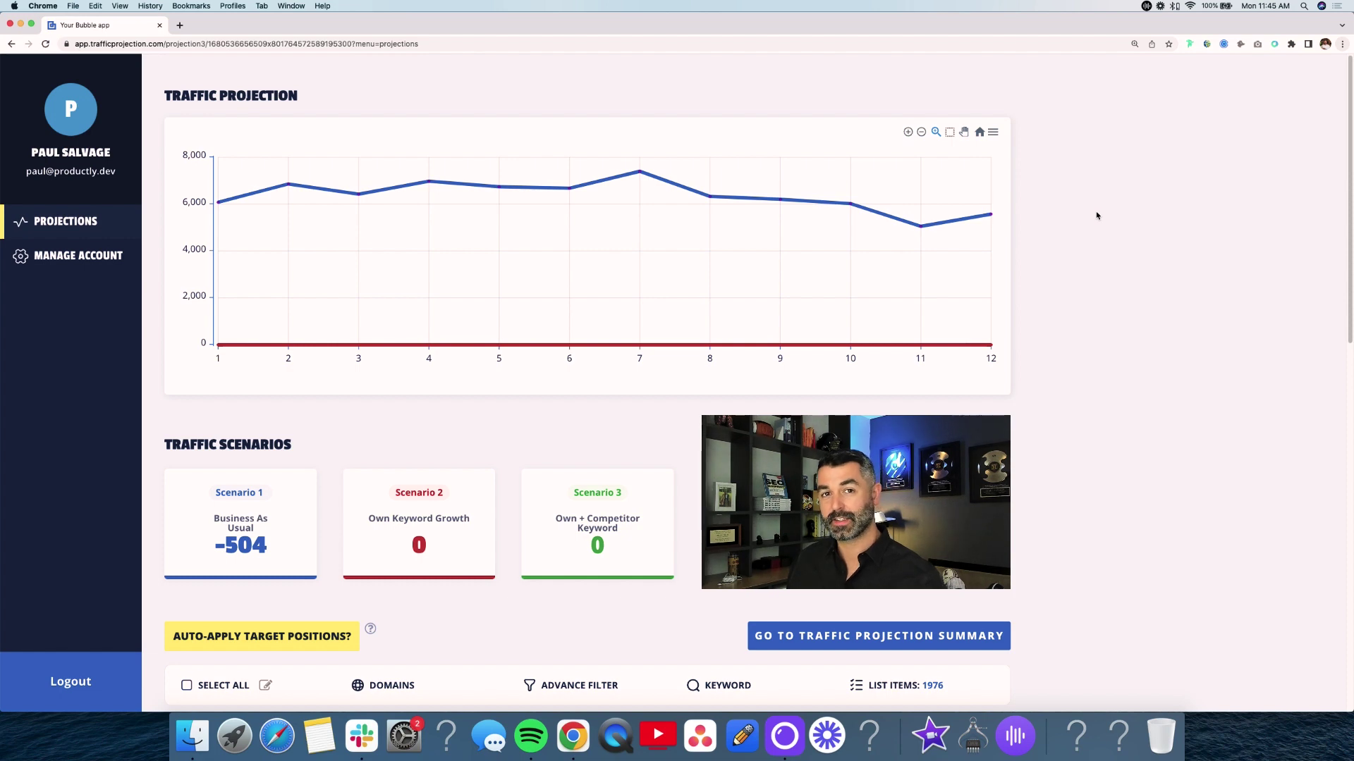
scroll(1096, 216, "down", 6)
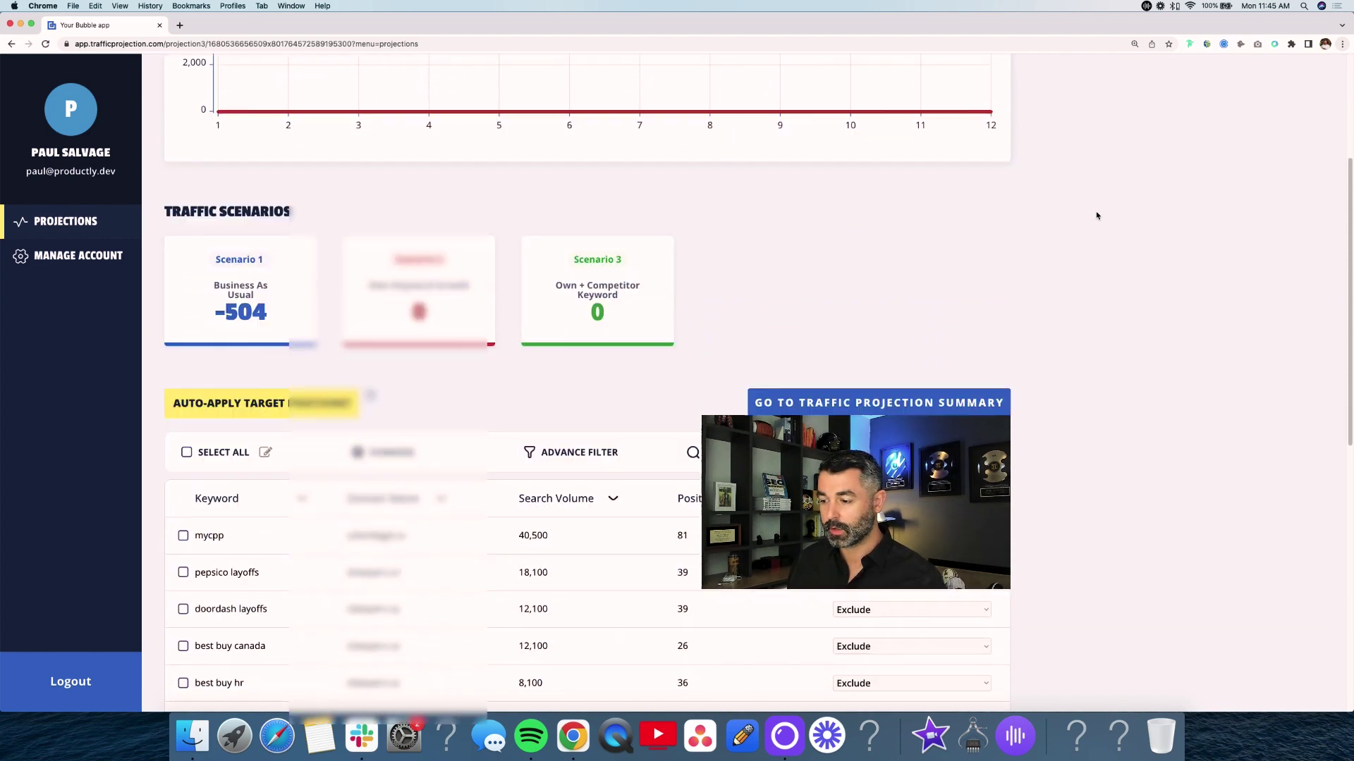
scroll(1097, 216, "down", 2)
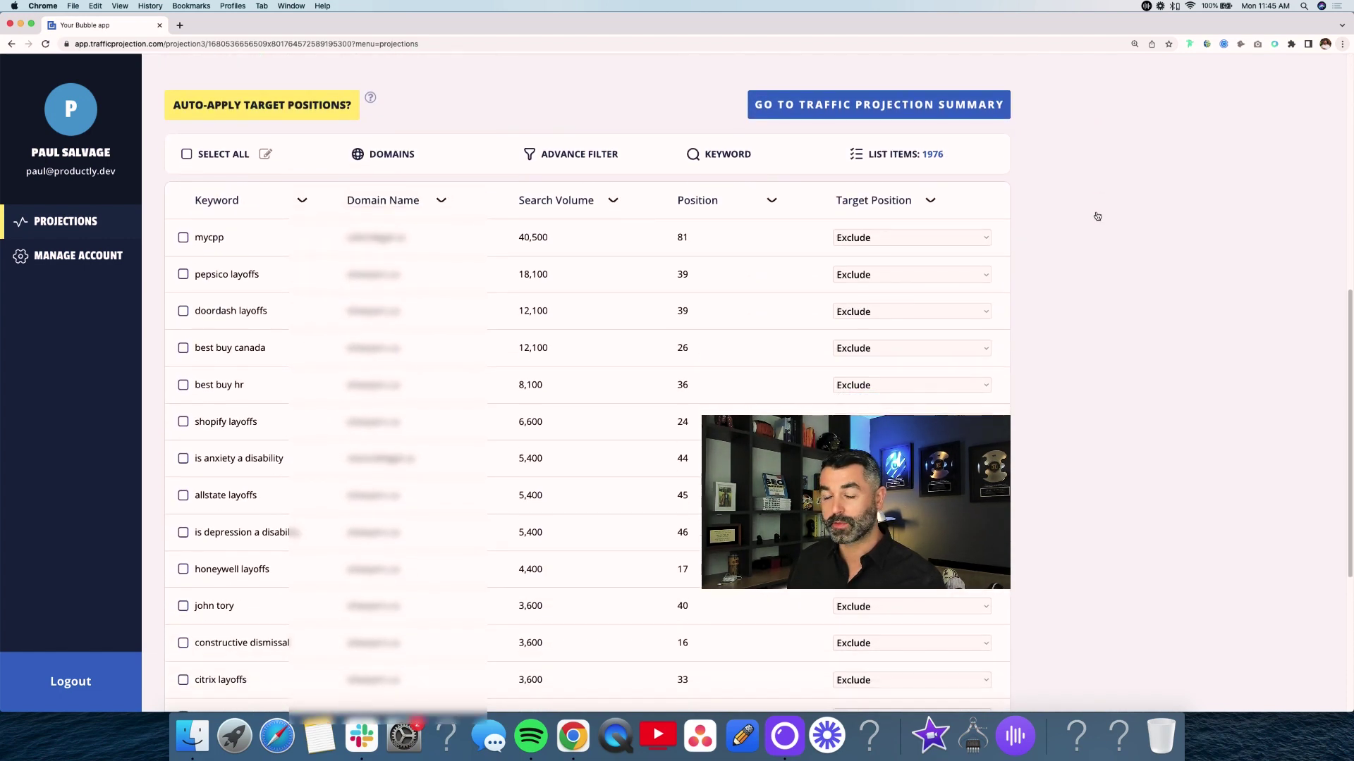
scroll(1097, 215, "down", 1)
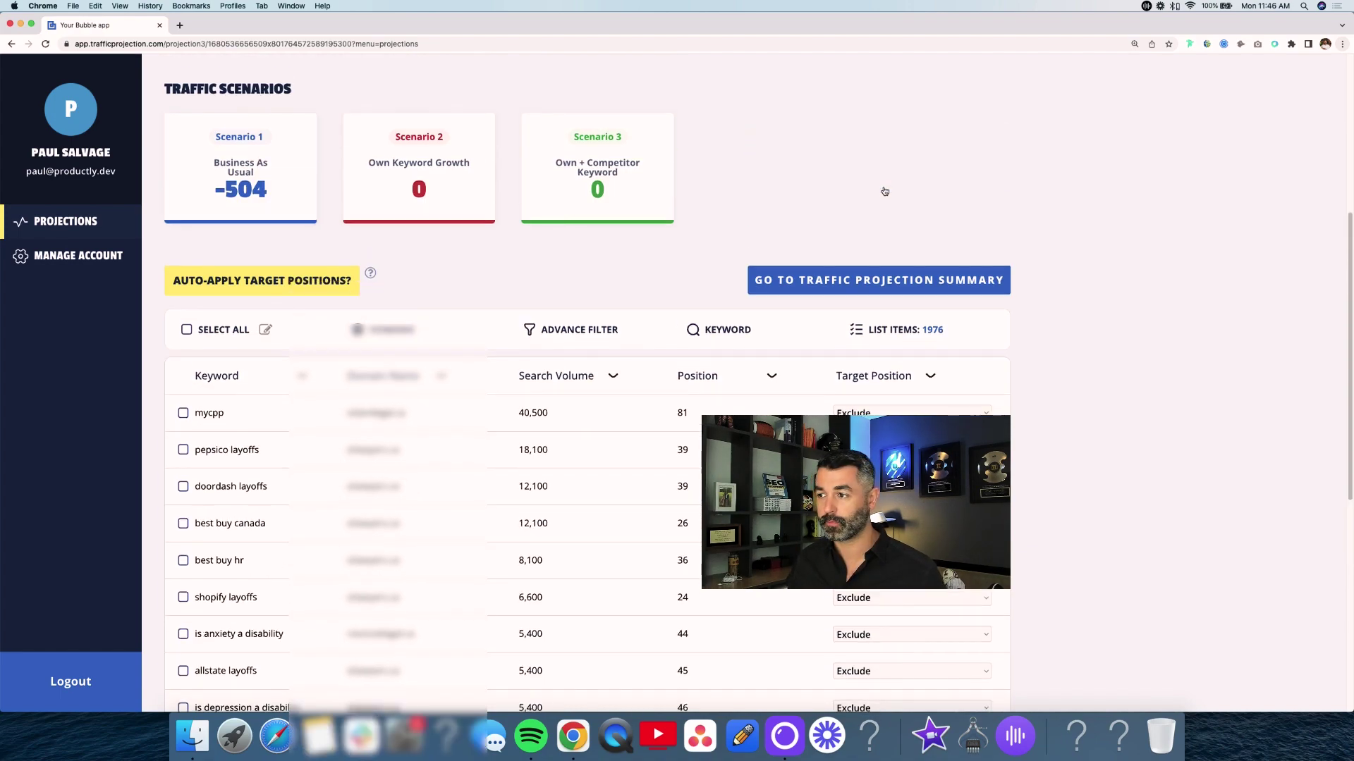
Step: Scroll down to the scenario cards and show the Auto-Apply Target Positions help text
scroll(885, 191, "up", 5)
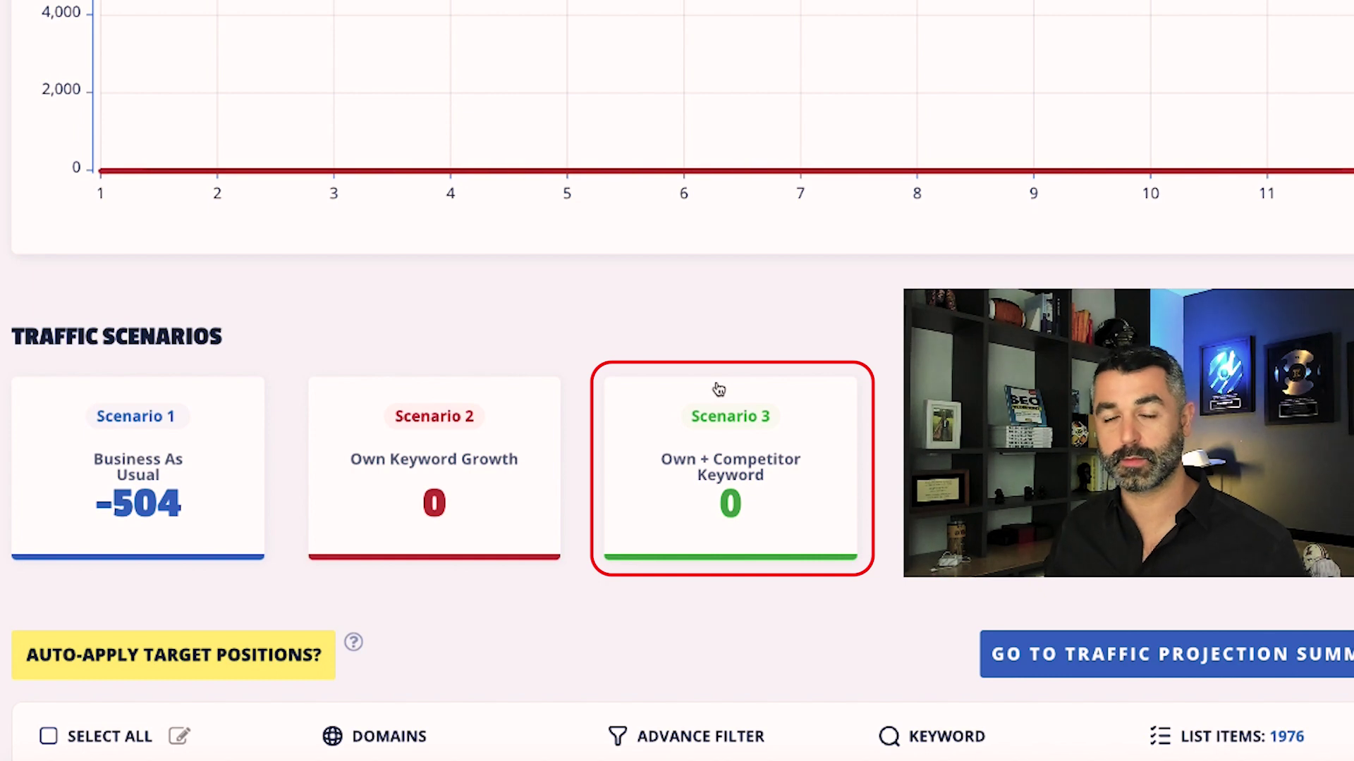
scroll(366, 481, "down", 1)
scroll(724, 407, "down", 1)
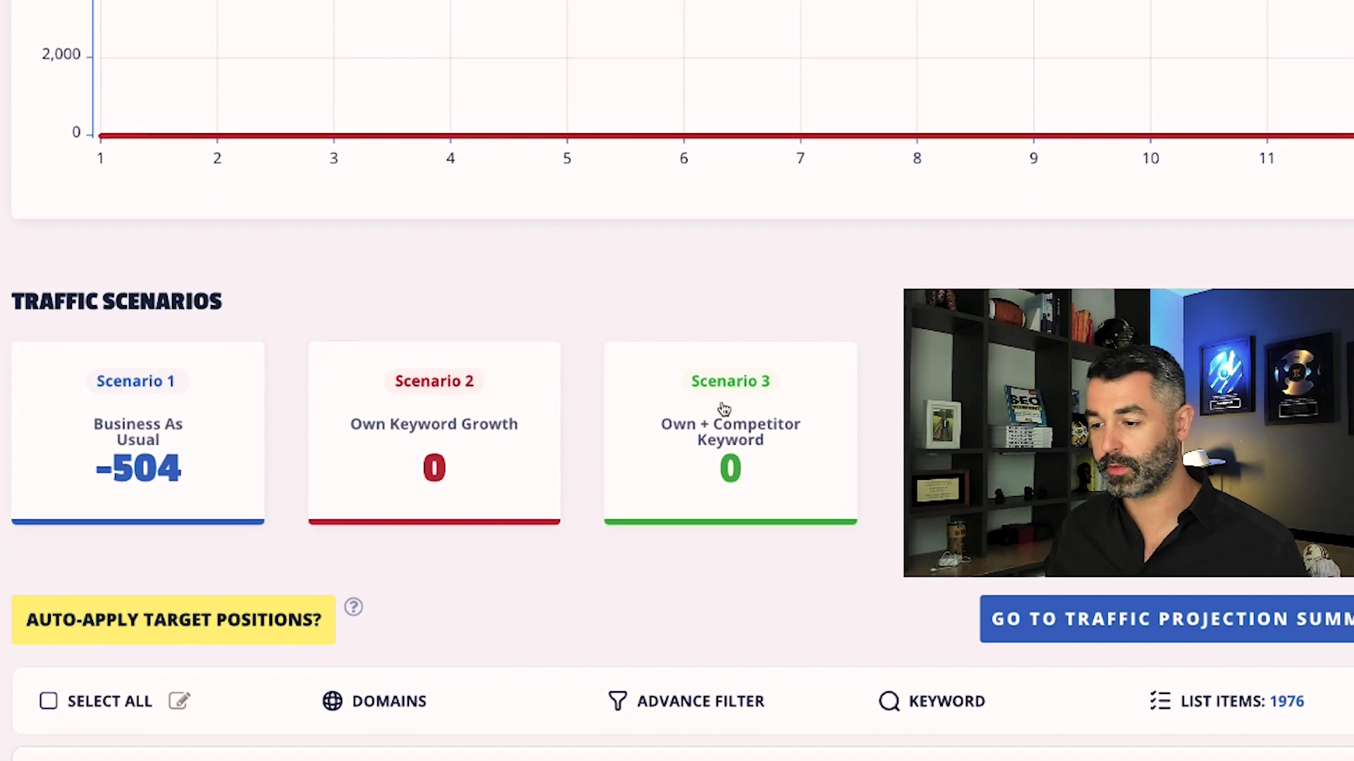
scroll(595, 384, "down", 5)
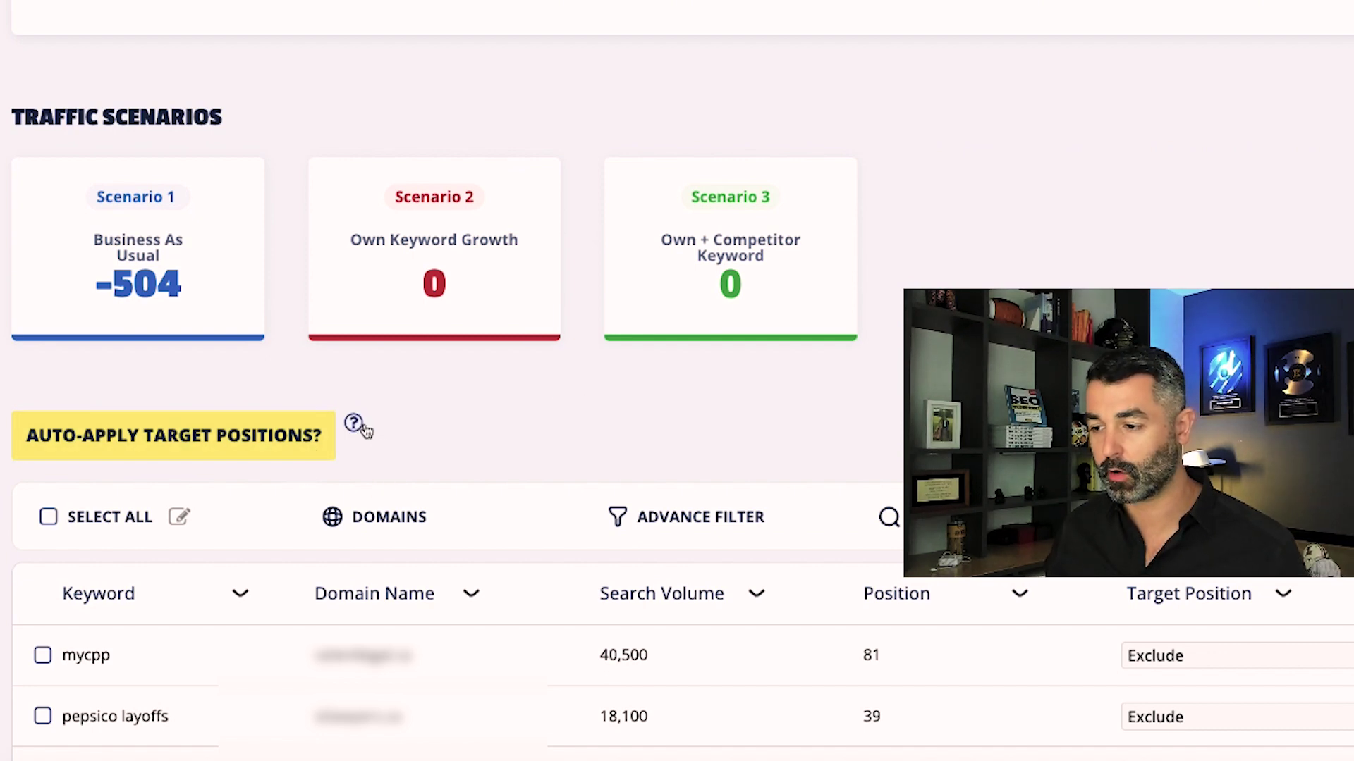
mouse_move(351, 430)
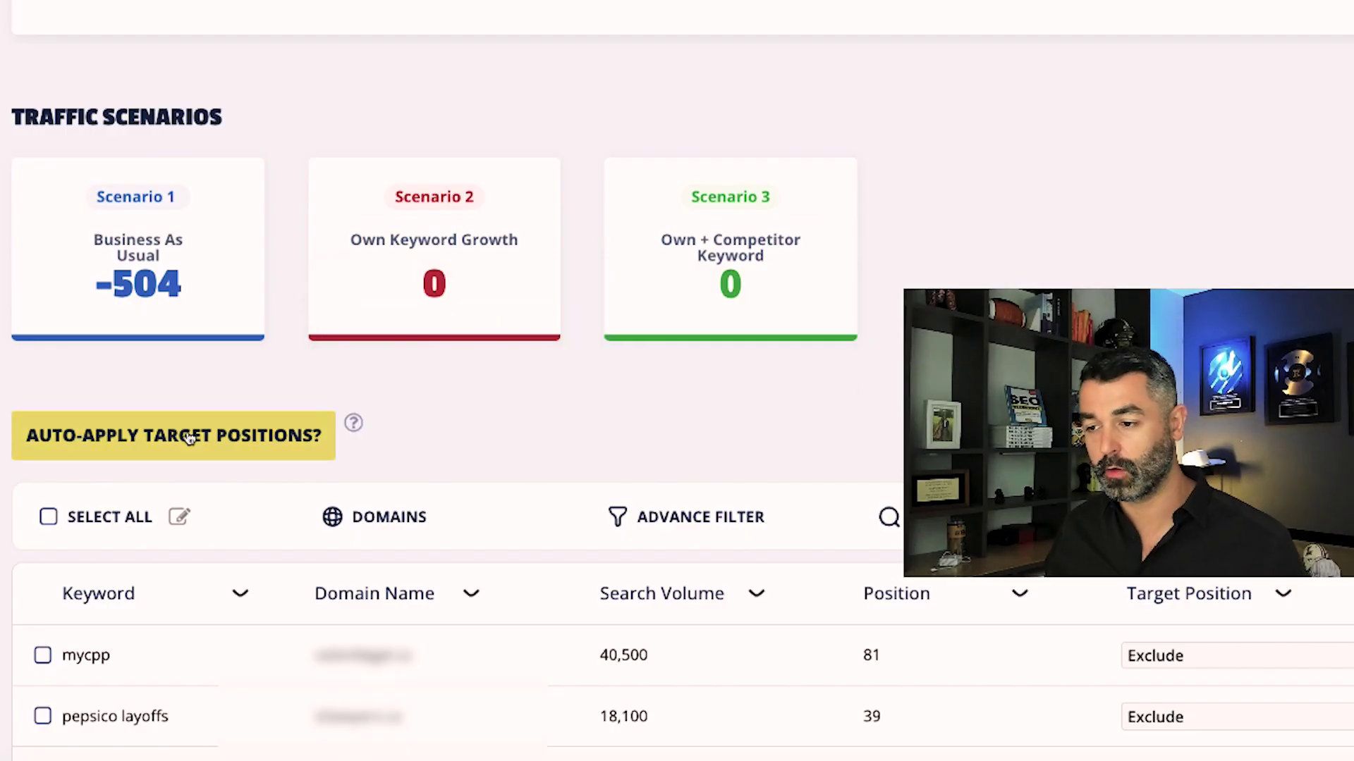
Step: Auto-apply target positions (872 and 6,911 projected), then toggle the three scenario lines to compare
left_click(189, 437)
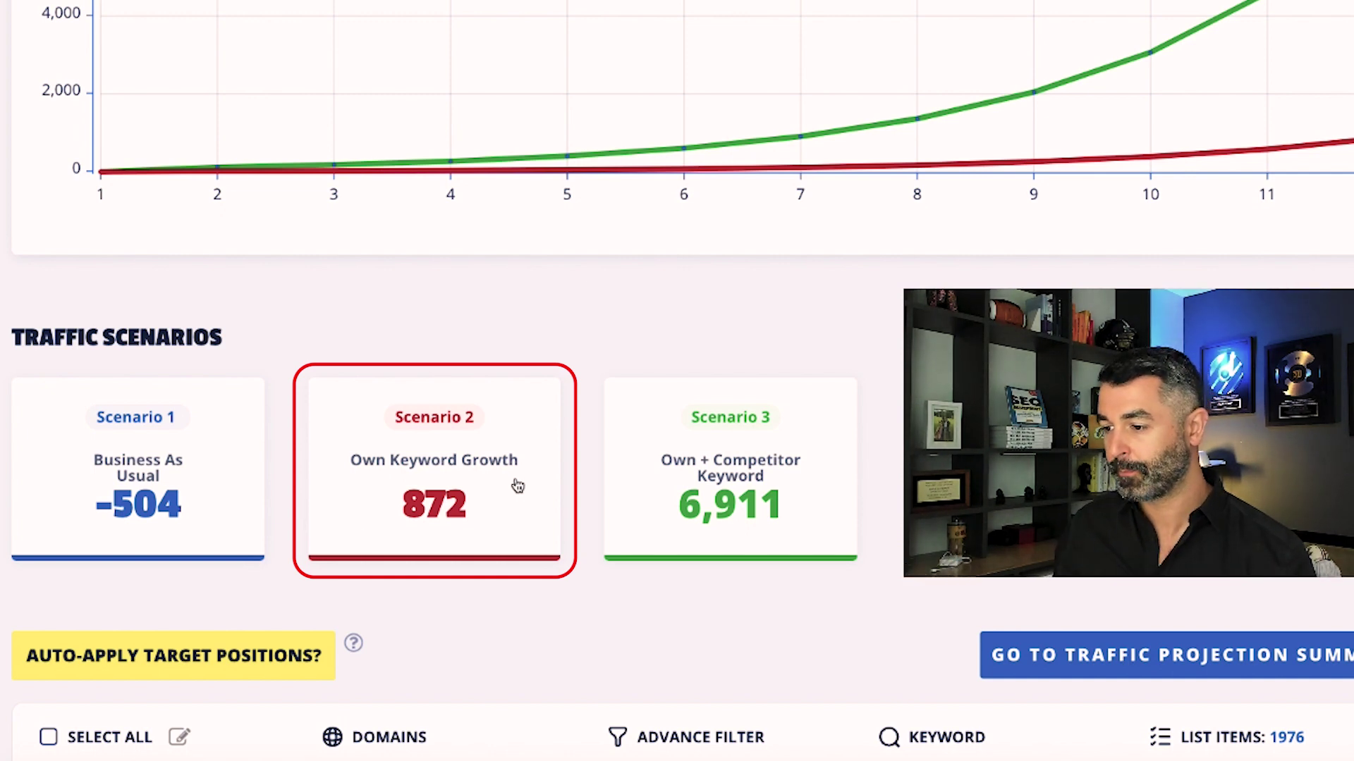
left_click(191, 471)
left_click(400, 480)
left_click(689, 486)
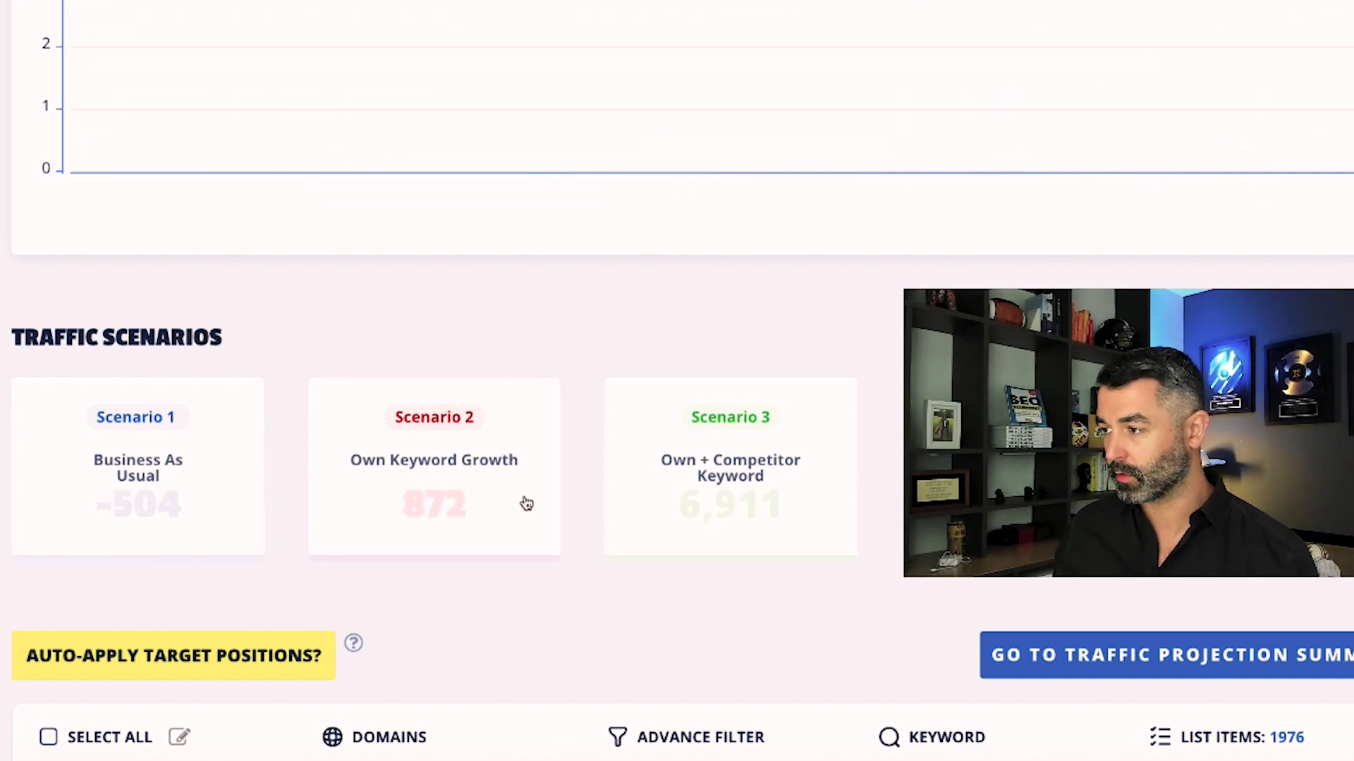
left_click(480, 497)
left_click(667, 489)
left_click(242, 485)
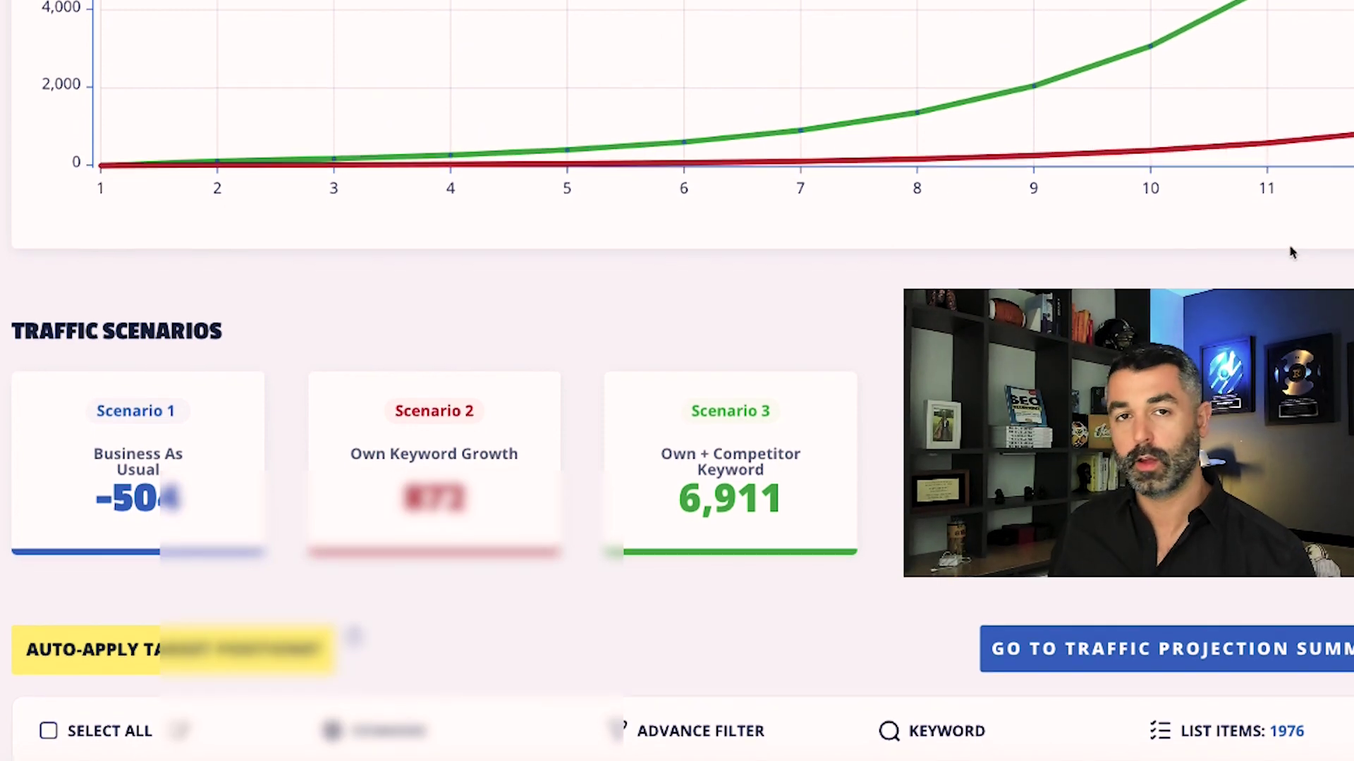
Step: Filter the keyword list to Target Position is not equal to Exclude
scroll(1292, 252, "down", 5)
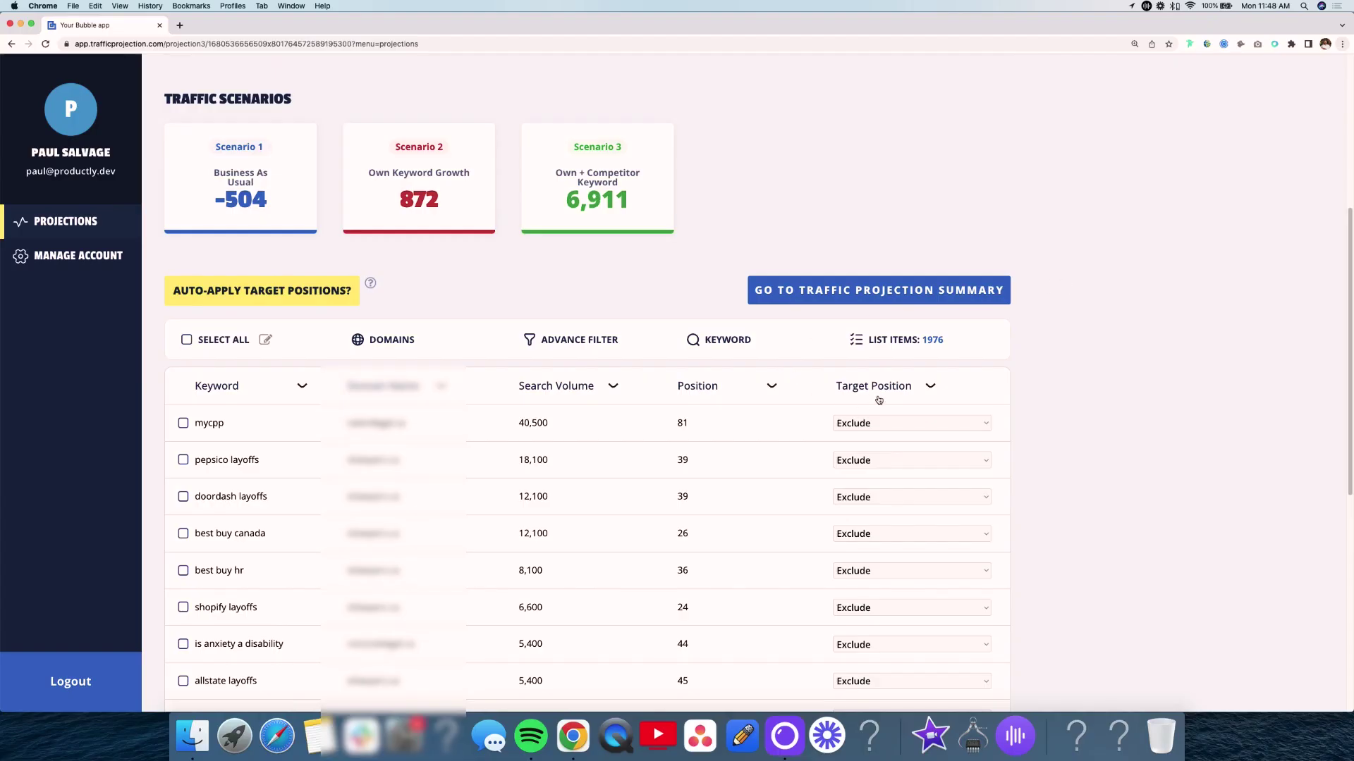
scroll(879, 401, "down", 1)
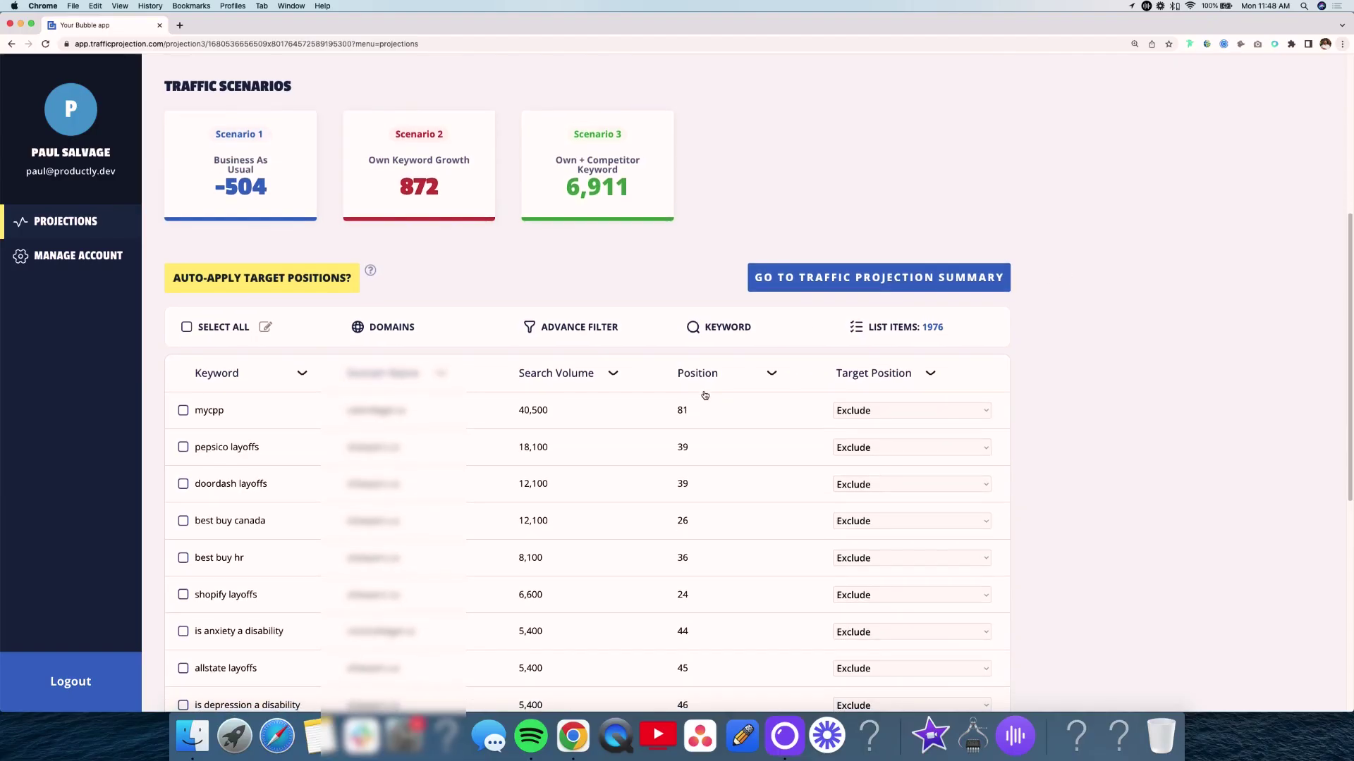
left_click(556, 337)
left_click(598, 435)
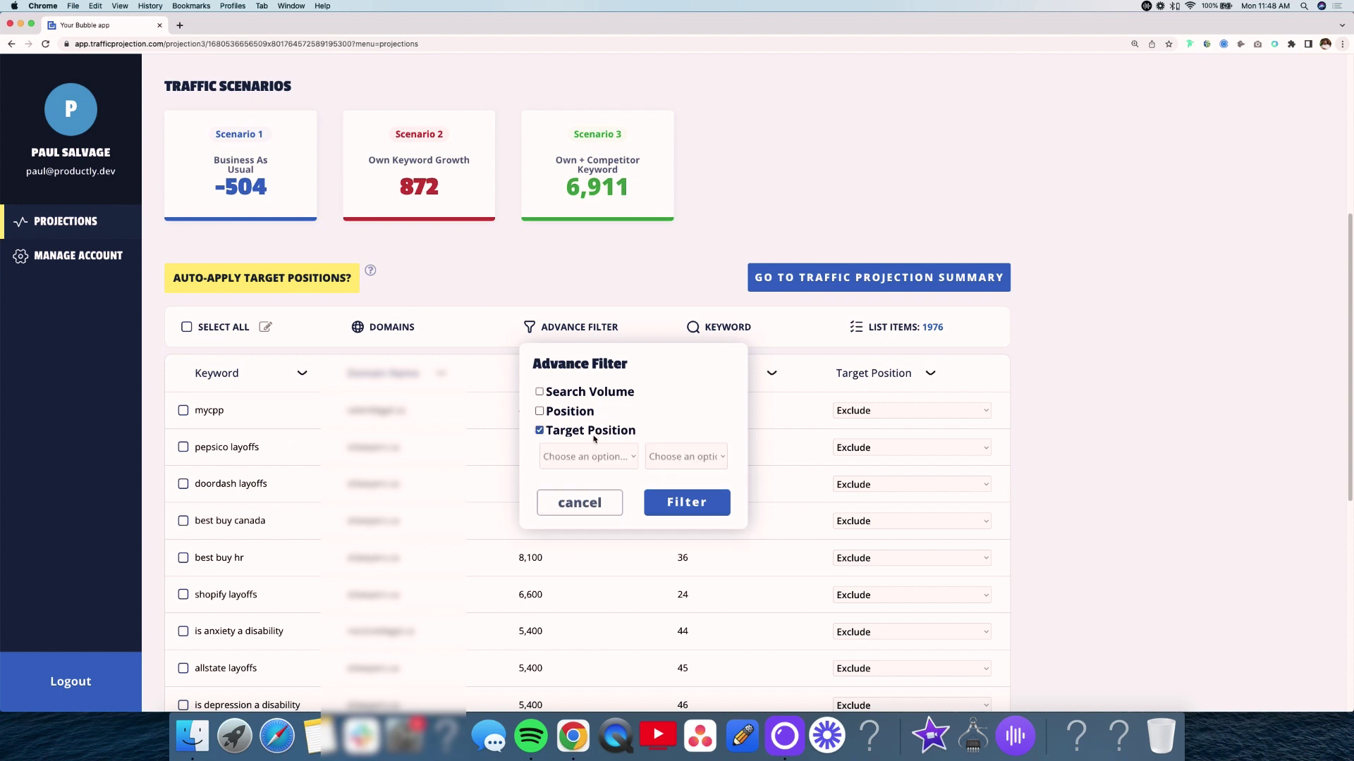
left_click(589, 457)
left_click(585, 471)
left_click(681, 464)
left_click(684, 503)
left_click(687, 509)
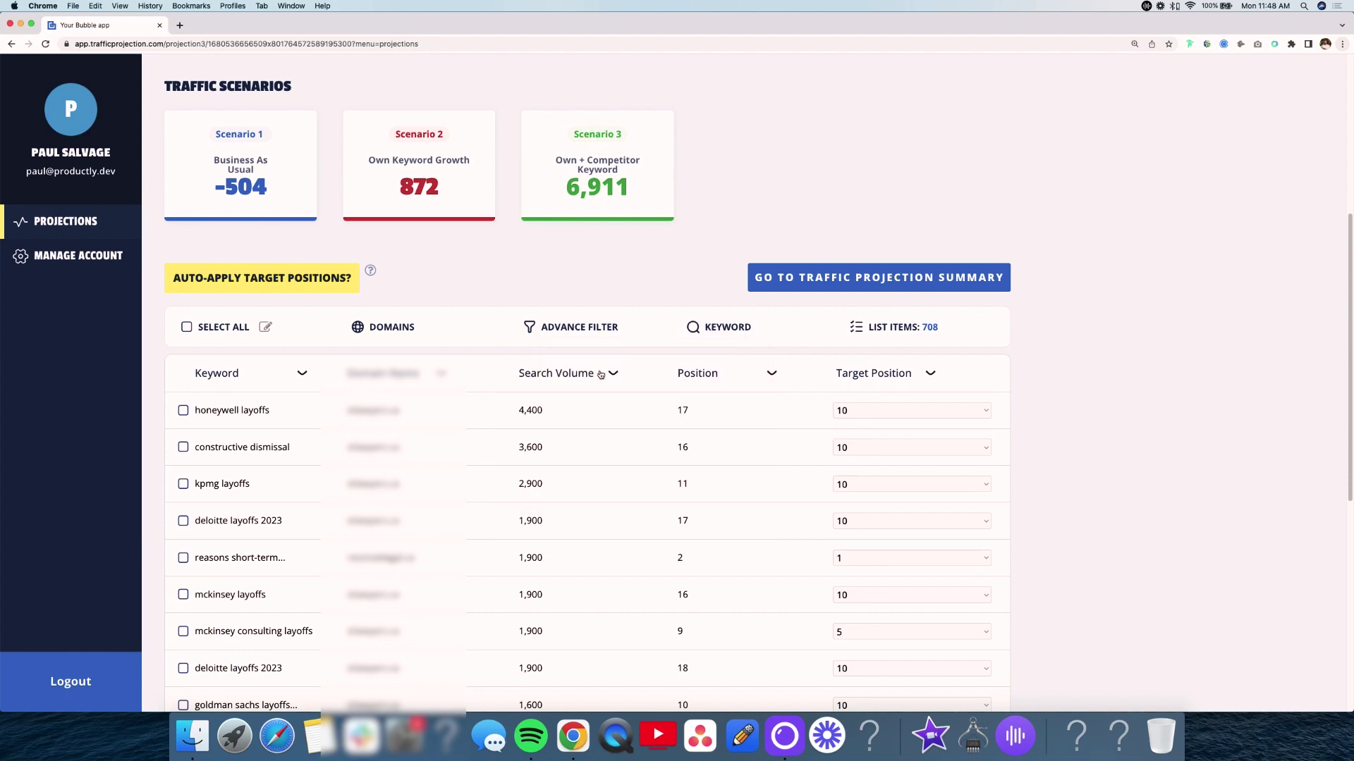
Step: Show 250 keywords per page and scroll through the 708 filtered keywords
scroll(911, 325, "down", 10)
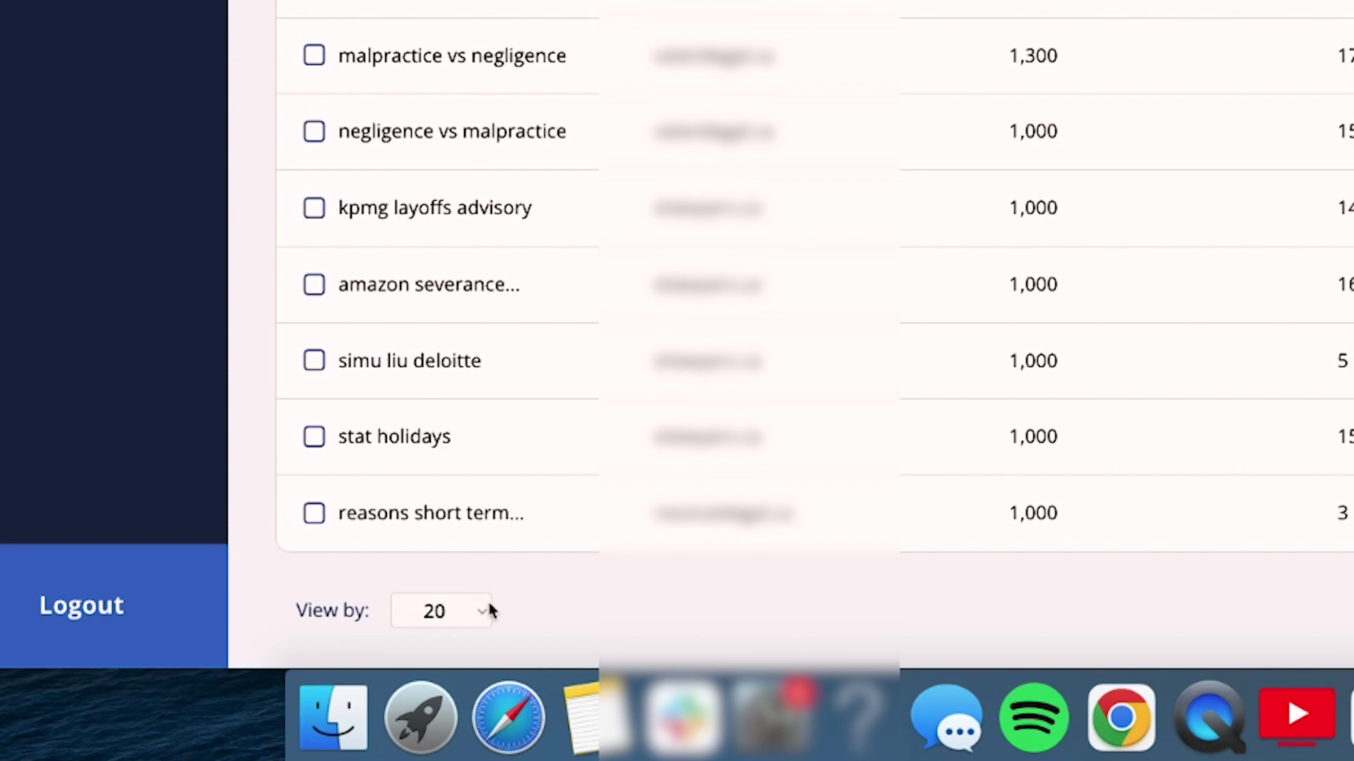
left_click(258, 685)
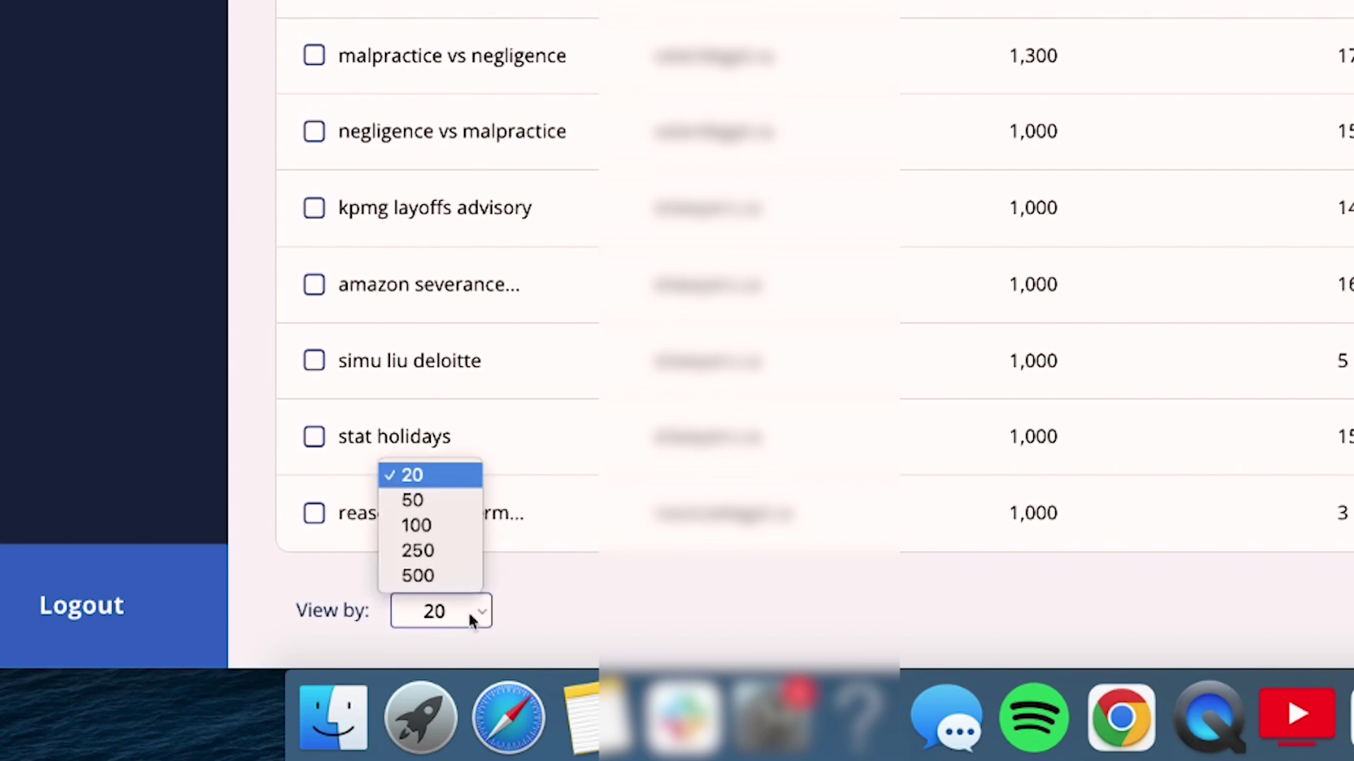
left_click(465, 561)
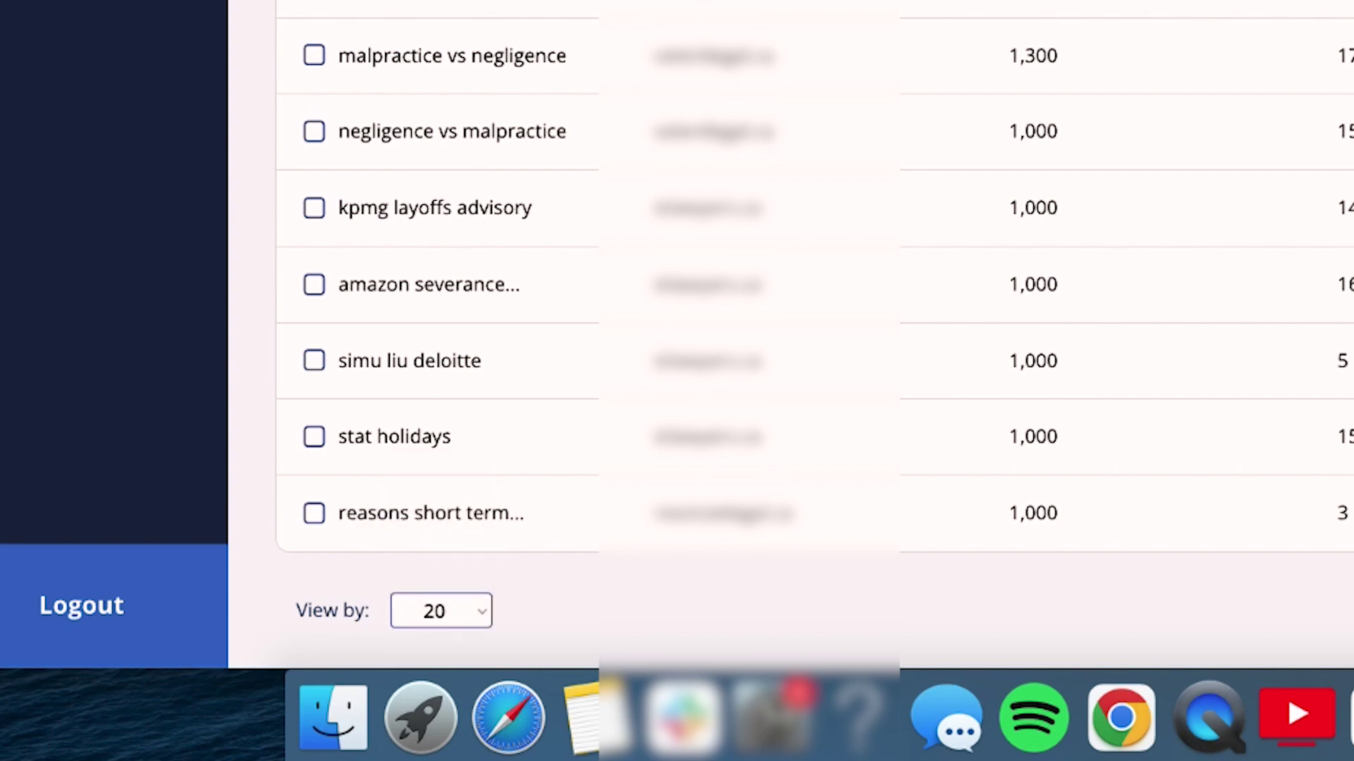
scroll(922, 14, "down", 7)
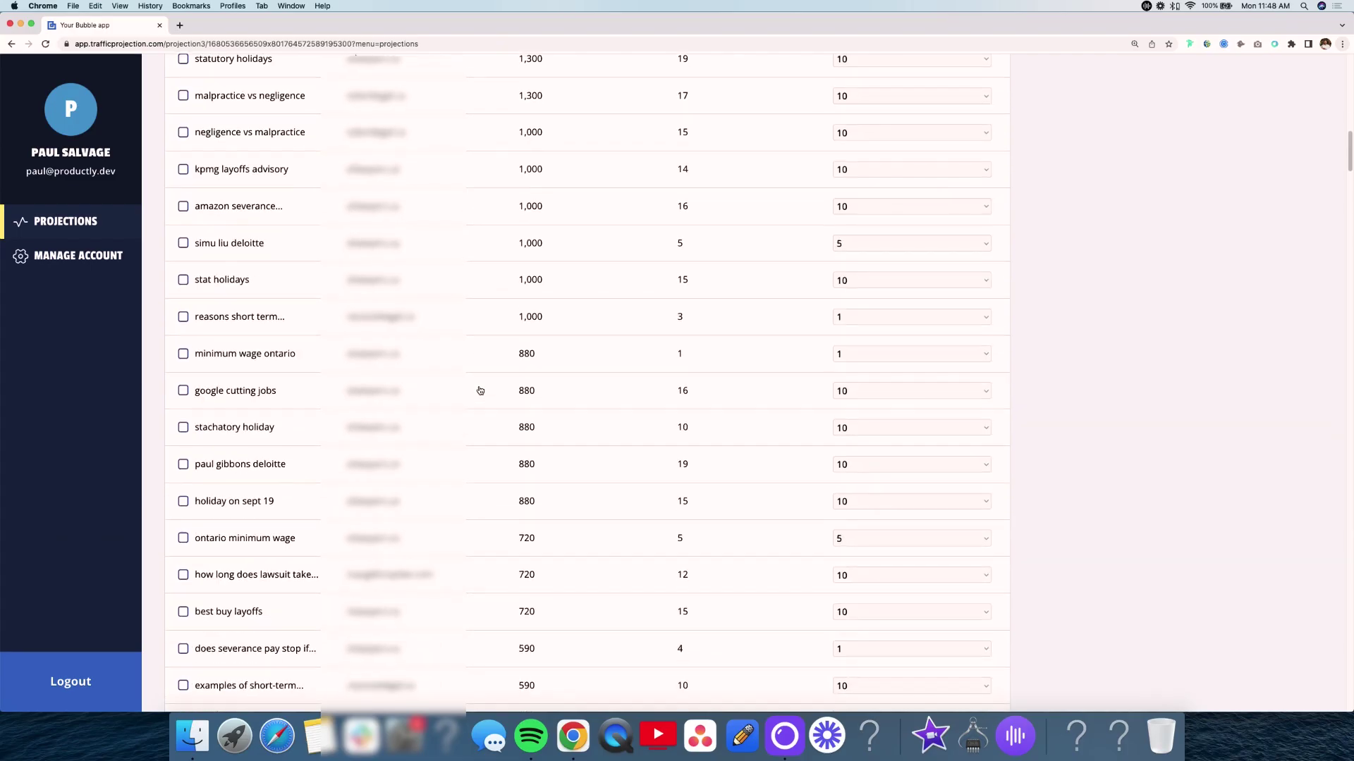
scroll(479, 391, "up", 10)
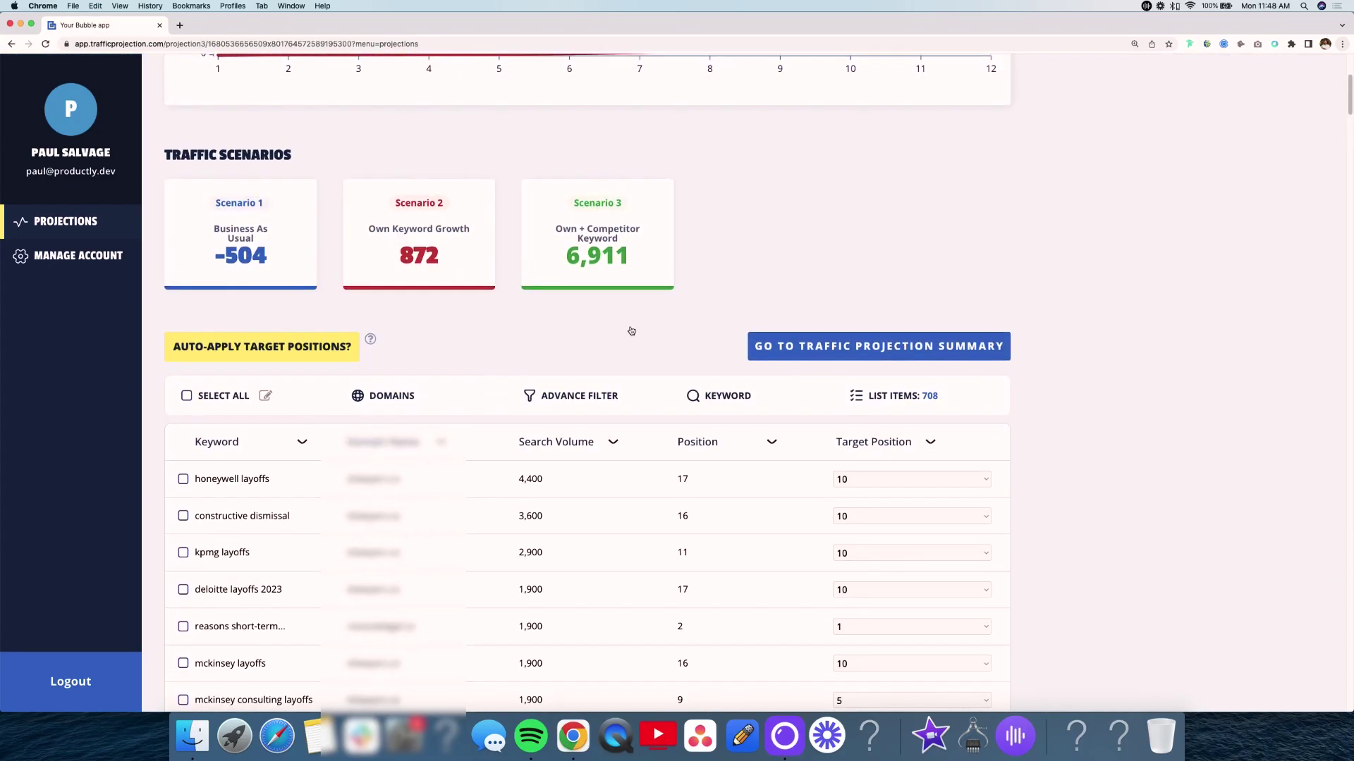
scroll(783, 241, "down", 1)
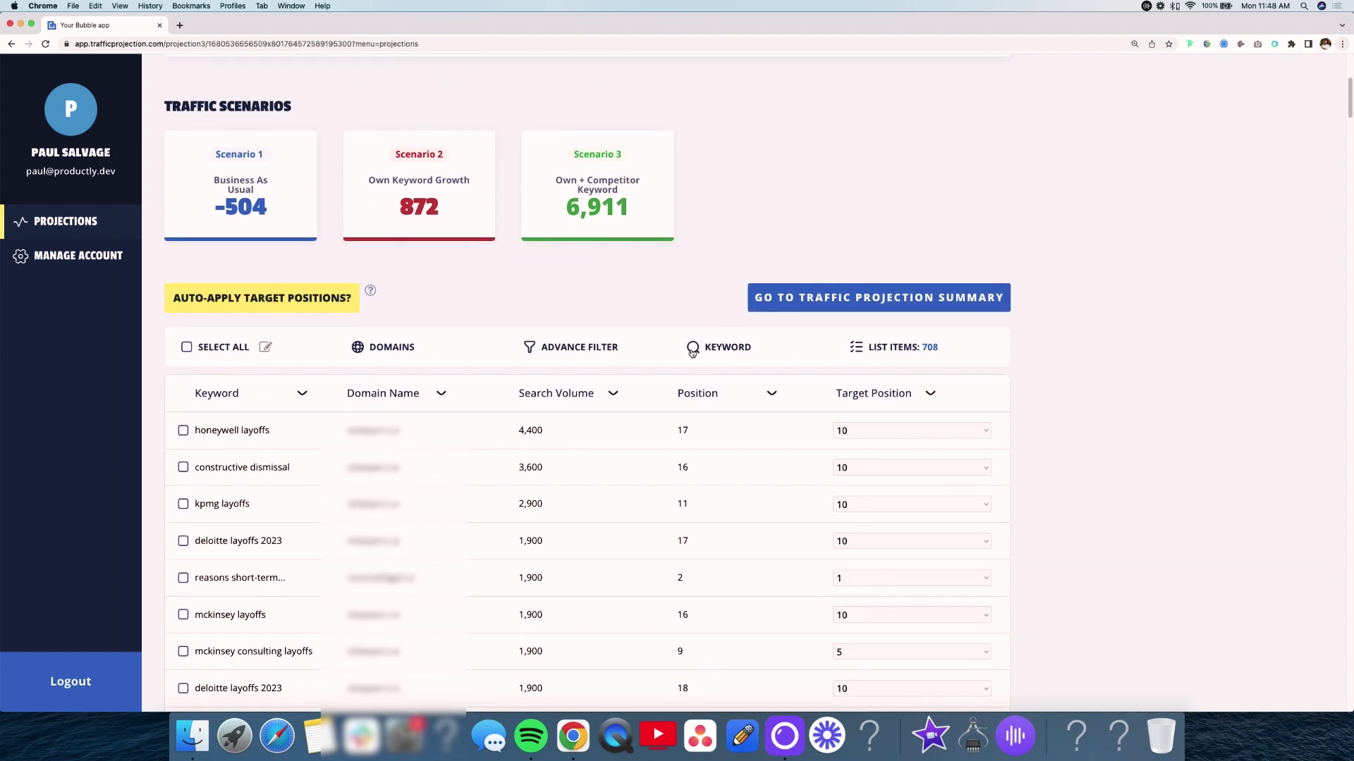
left_click(693, 349)
left_click(742, 461)
scroll(597, 333, "down", 2)
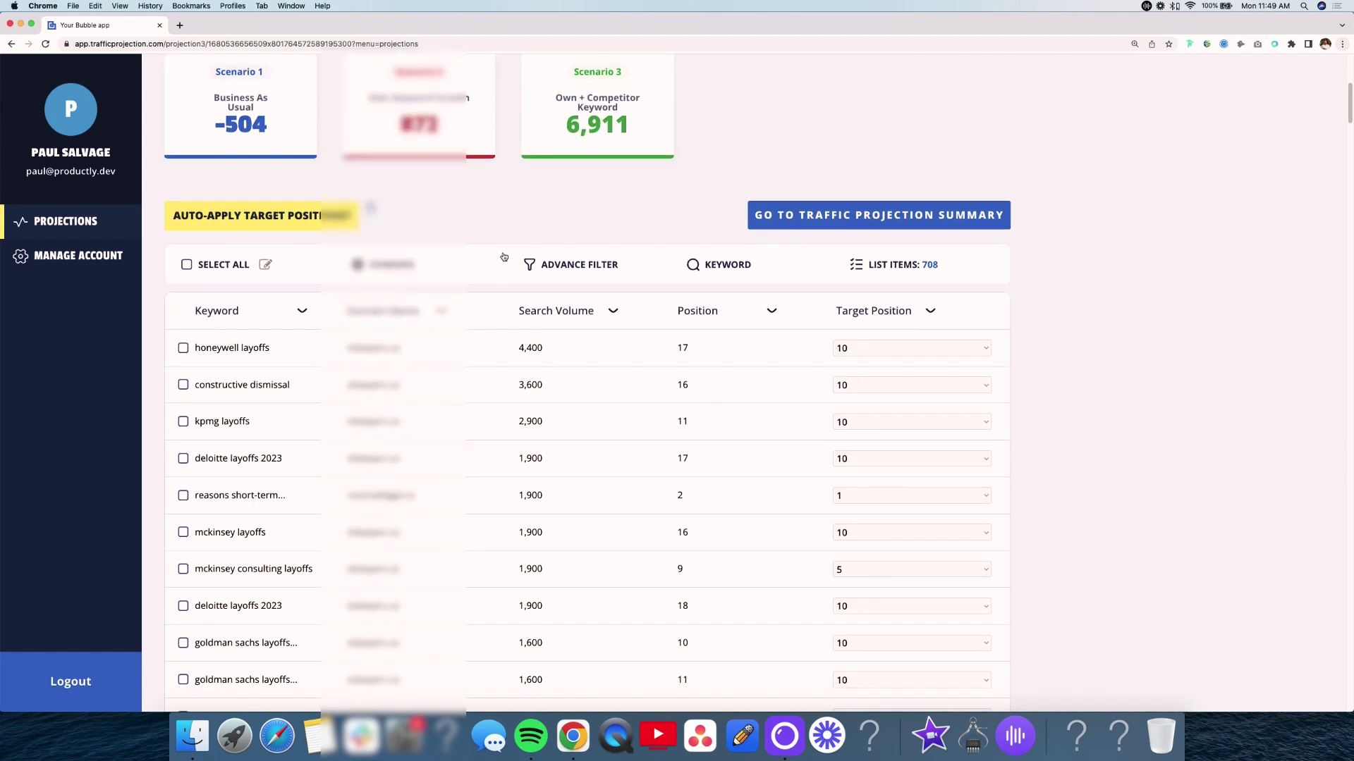
scroll(284, 341, "down", 1)
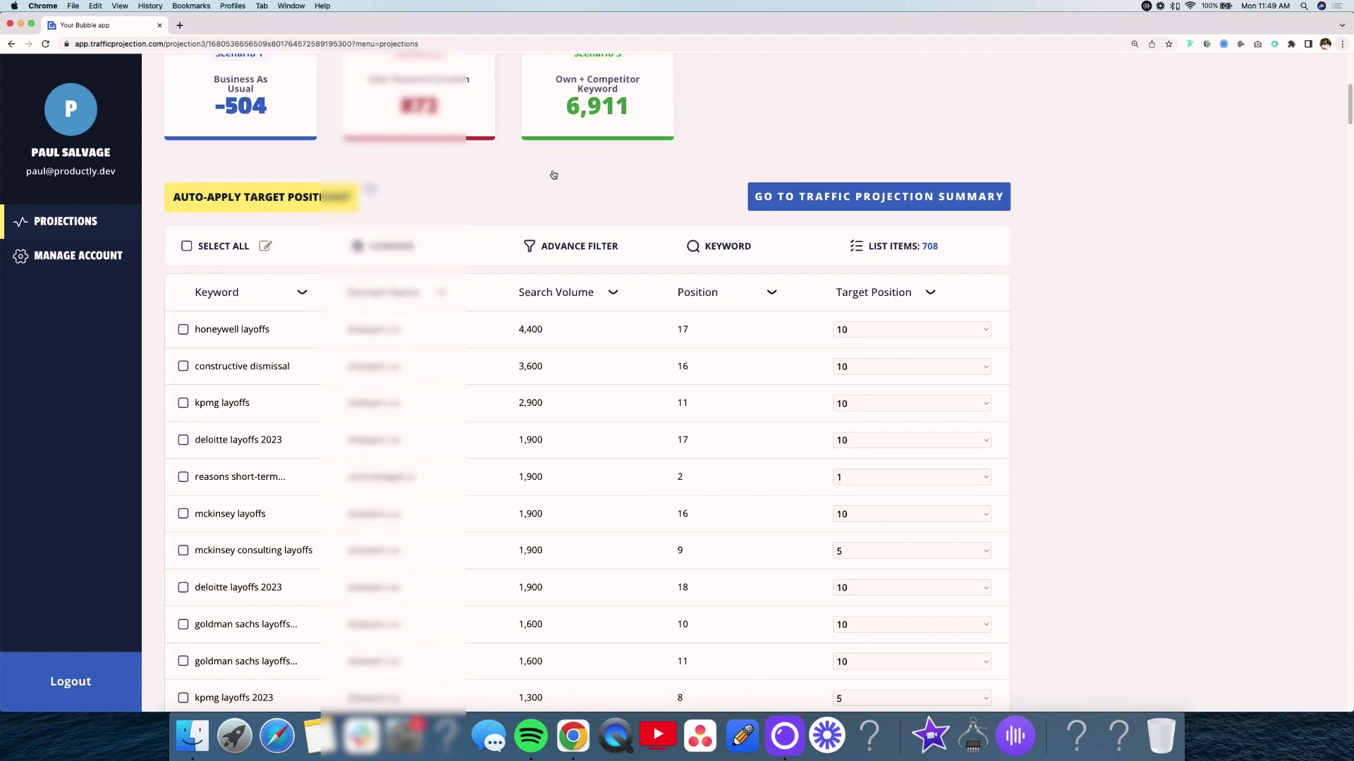
scroll(548, 180, "down", 1)
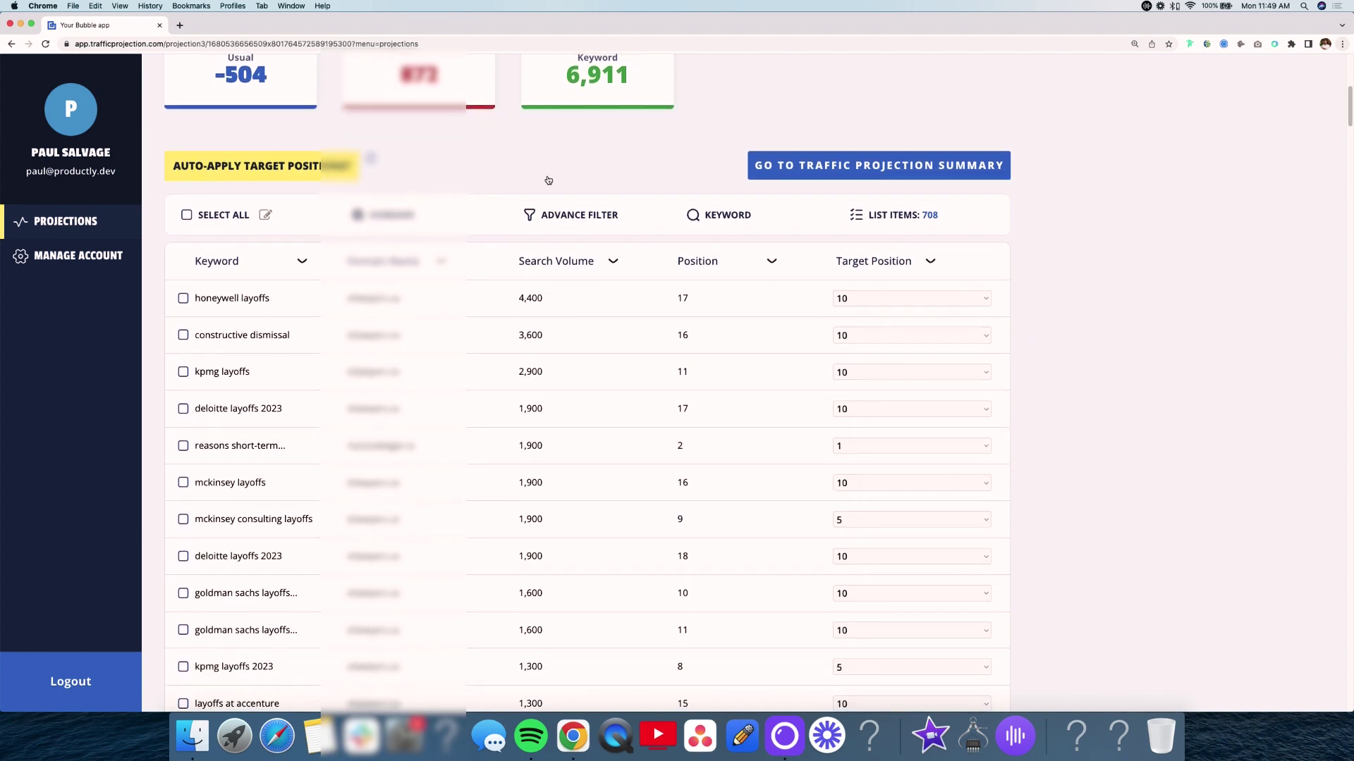
Step: Tick constructive dismissal, KPMG, Deloitte, McKinsey, Goldman Sachs, Accenture layoffs and statutory holidays keywords
left_click(183, 335)
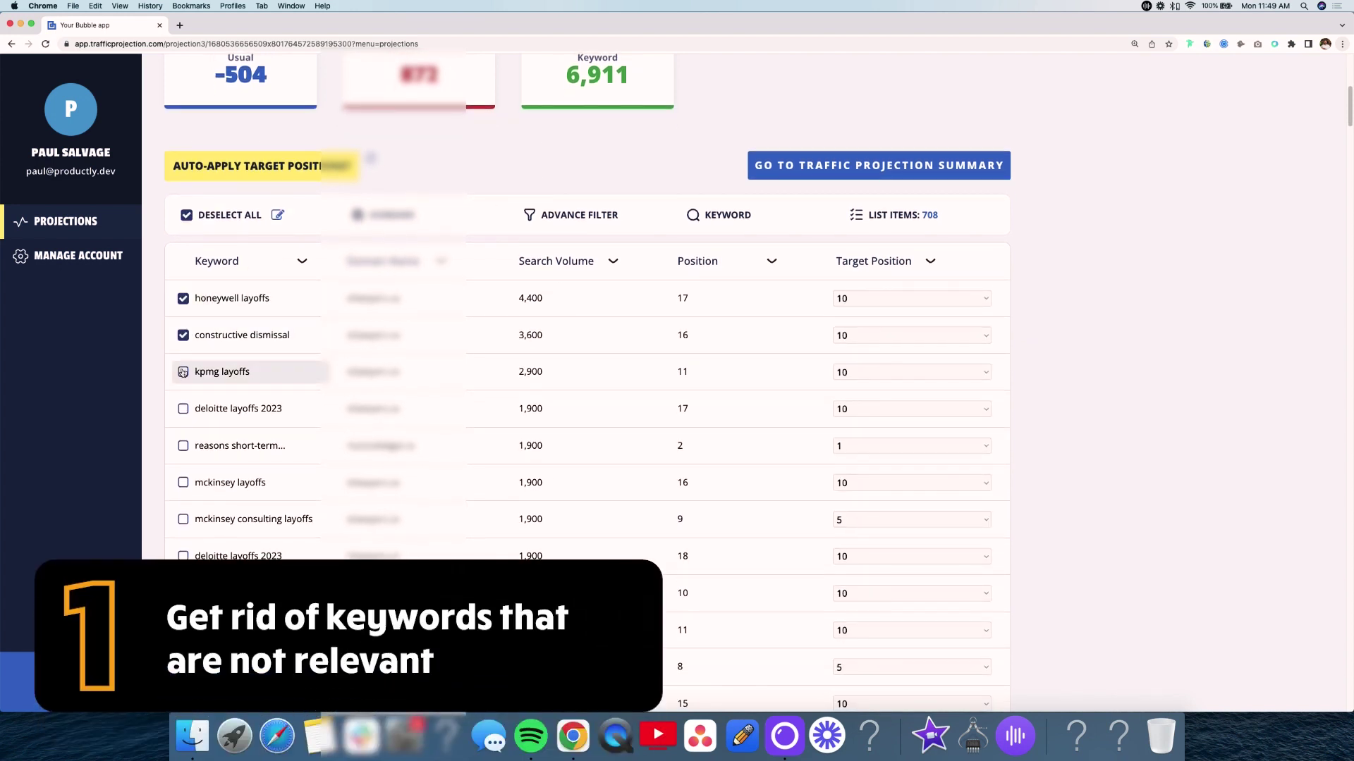
left_click(182, 337)
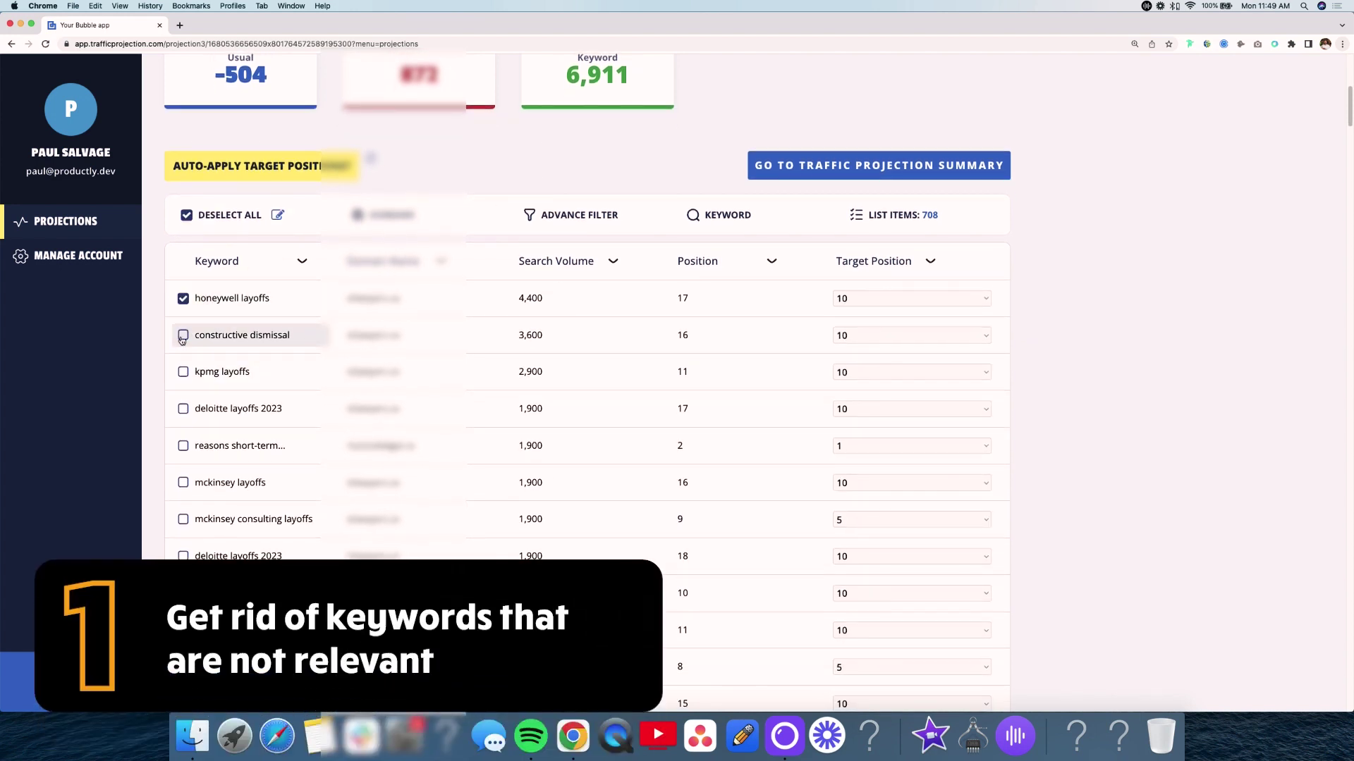
left_click(183, 336)
left_click(183, 372)
left_click(184, 409)
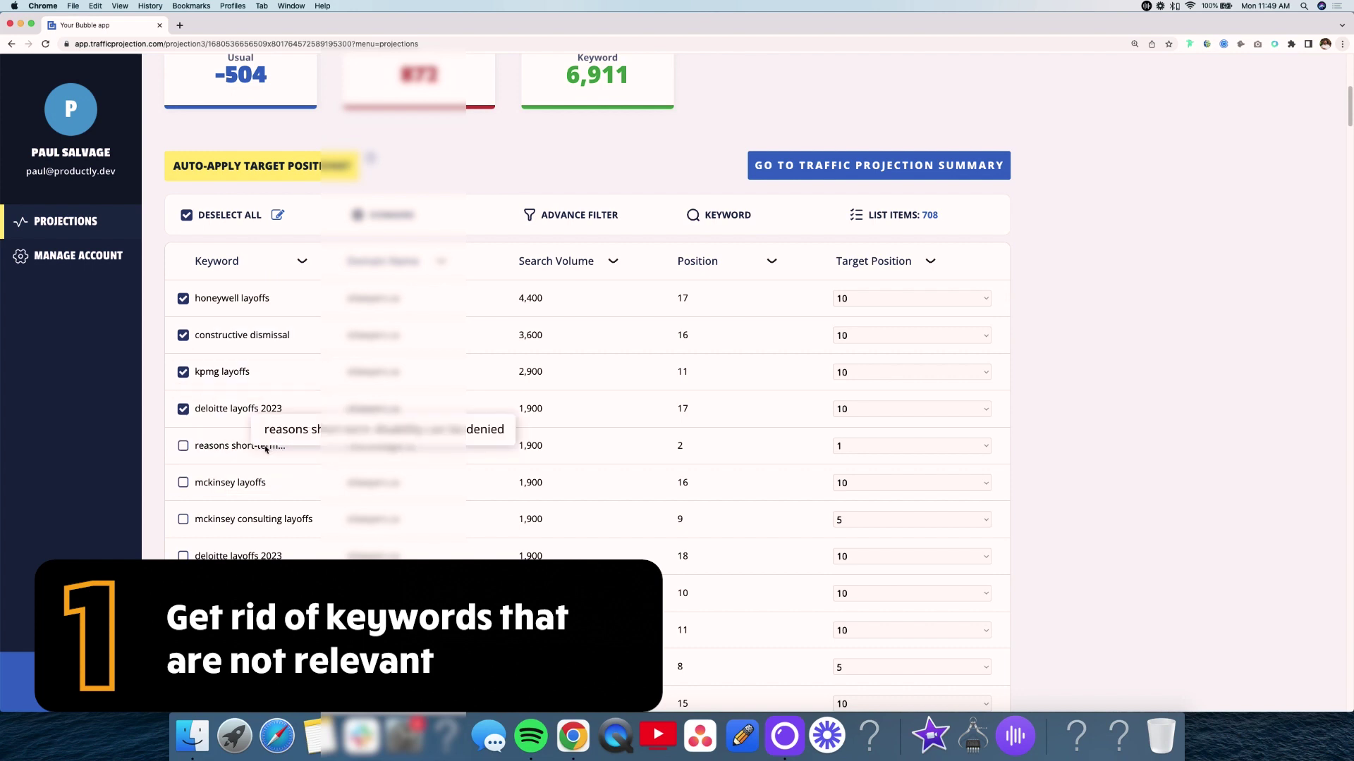
left_click(183, 484)
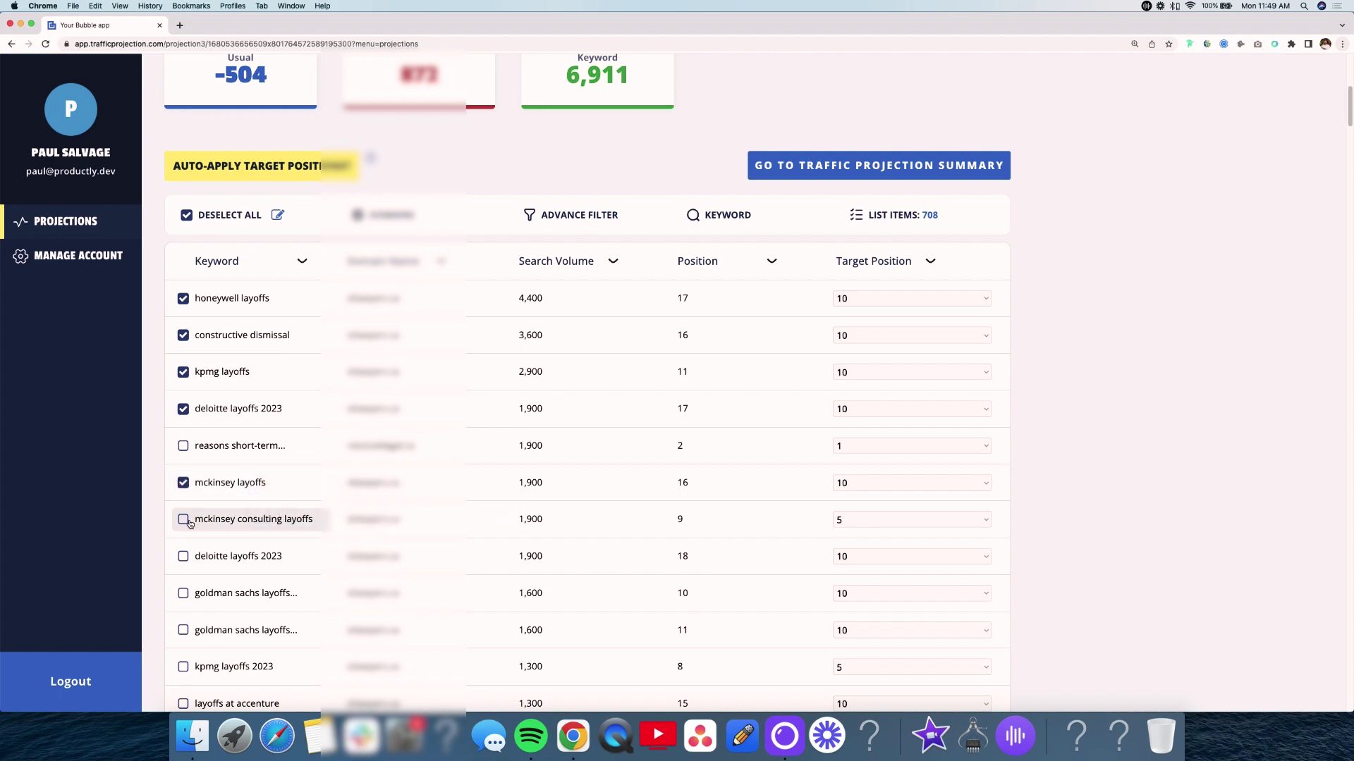
left_click(184, 556)
scroll(184, 557, "down", 3)
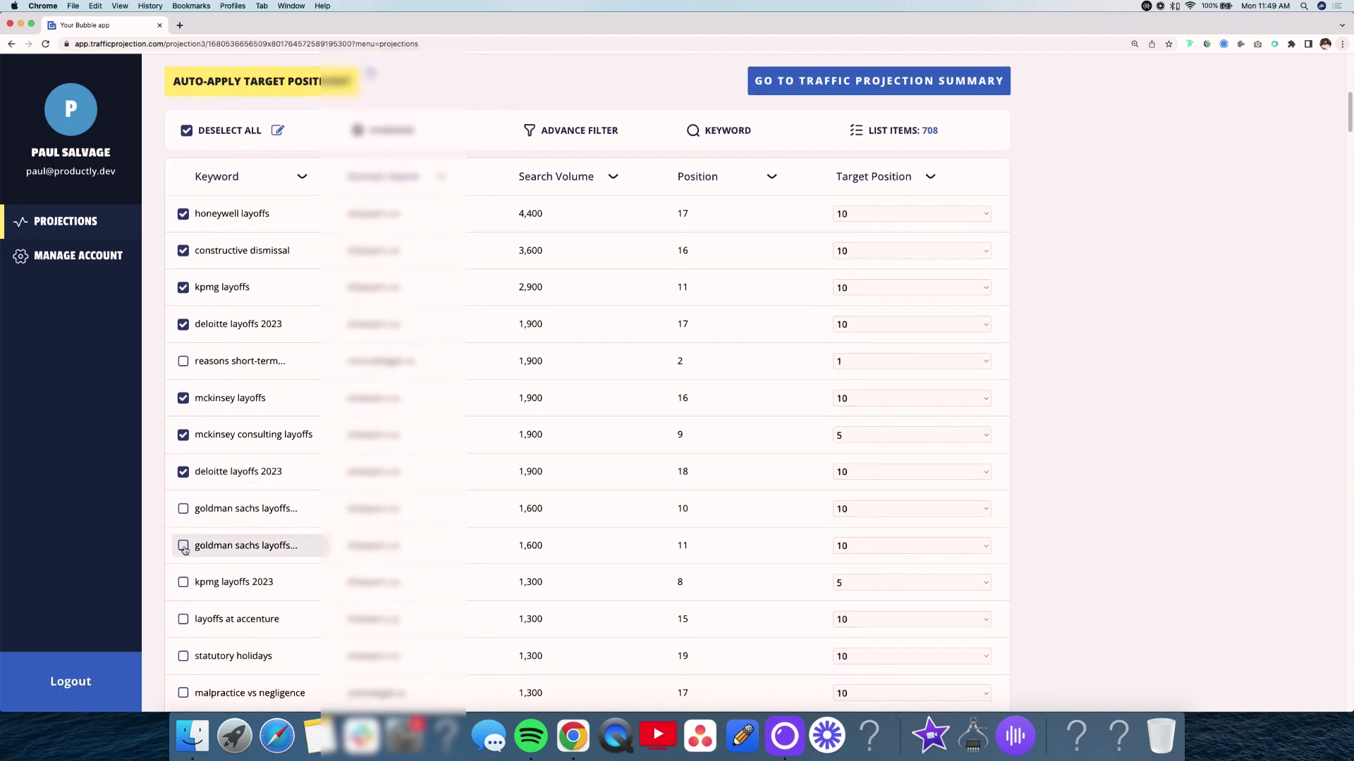
left_click(183, 544)
left_click(185, 583)
scroll(185, 592, "down", 1)
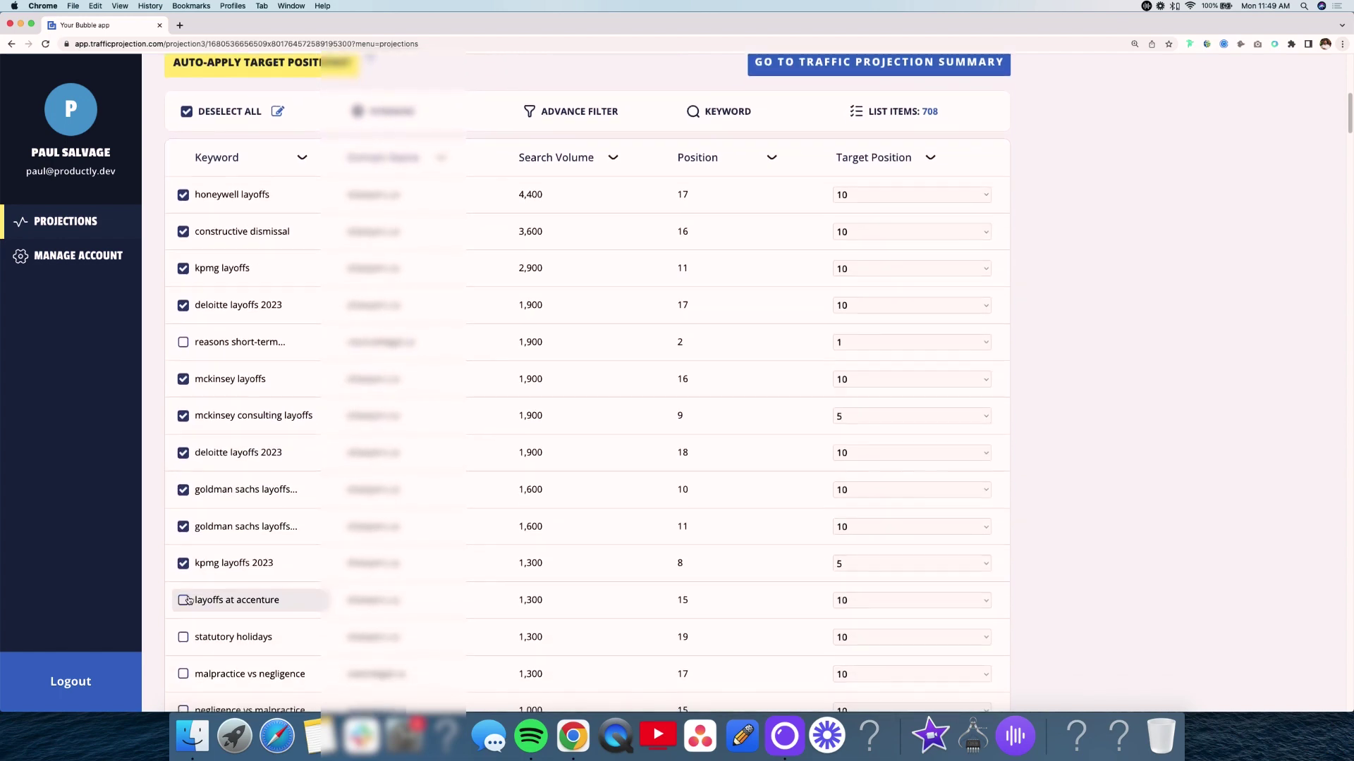
left_click(187, 597)
scroll(188, 600, "down", 3)
left_click(184, 519)
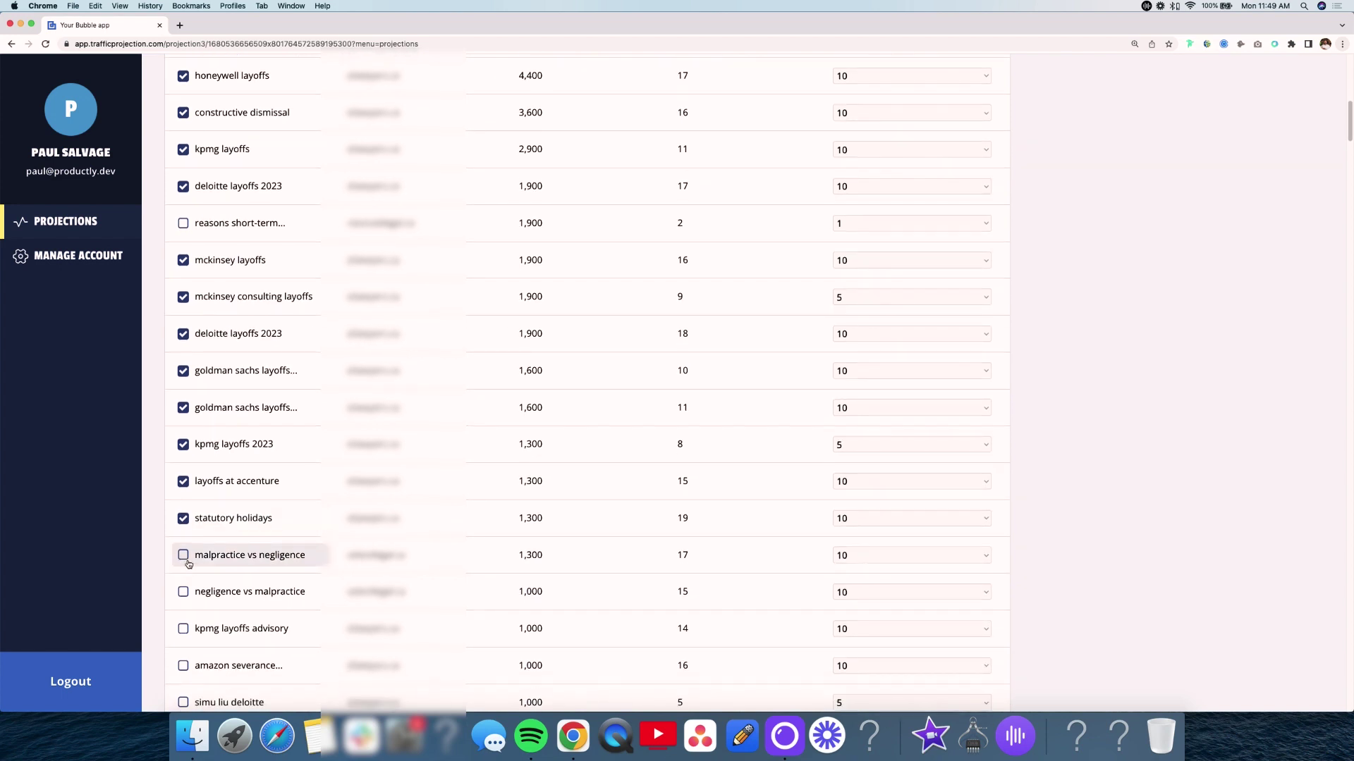
Step: Tick the remaining irrelevant keywords, including KPMG advisory, Amazon severance, Best Buy layoffs and Twitter CEO payout
scroll(268, 557, "down", 3)
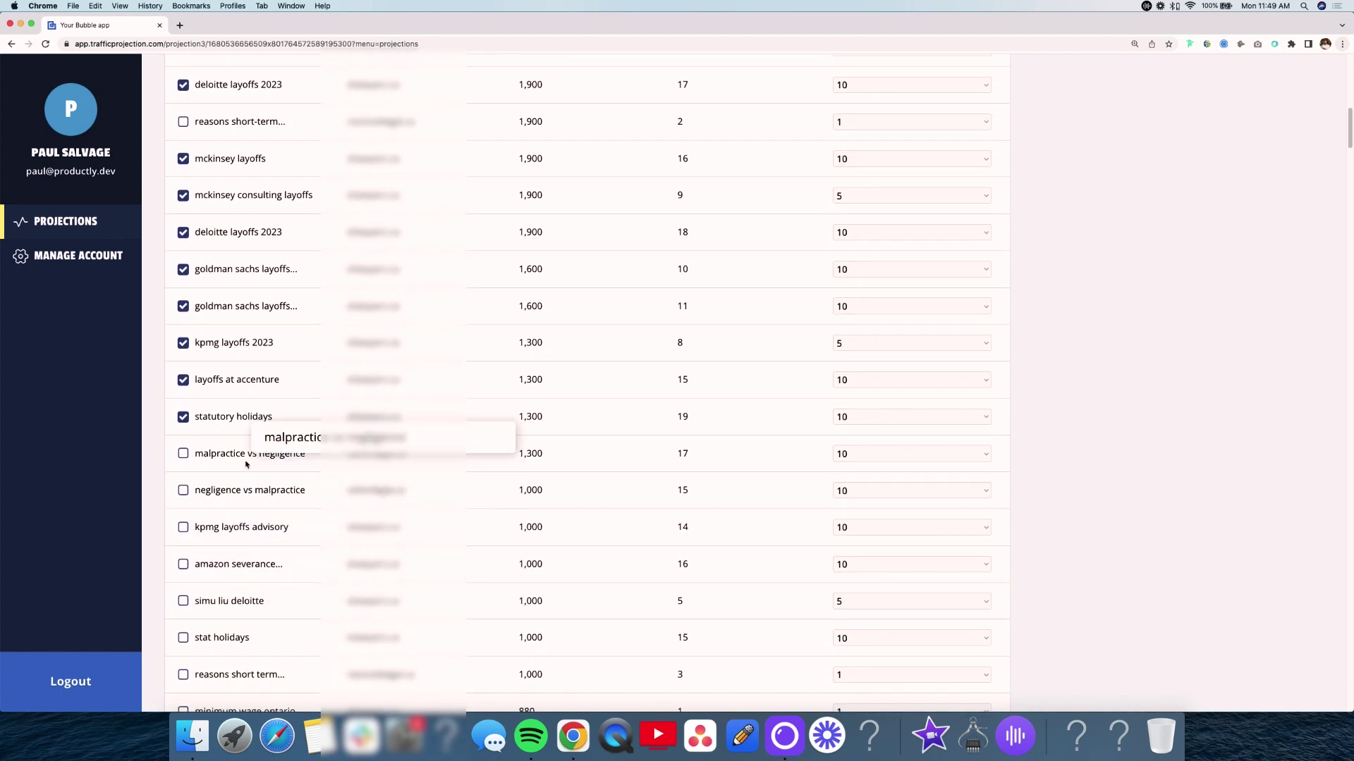
left_click(184, 527)
scroll(187, 561, "down", 1)
left_click(183, 562)
scroll(186, 553, "down", 3)
left_click(185, 514)
scroll(184, 580, "down", 3)
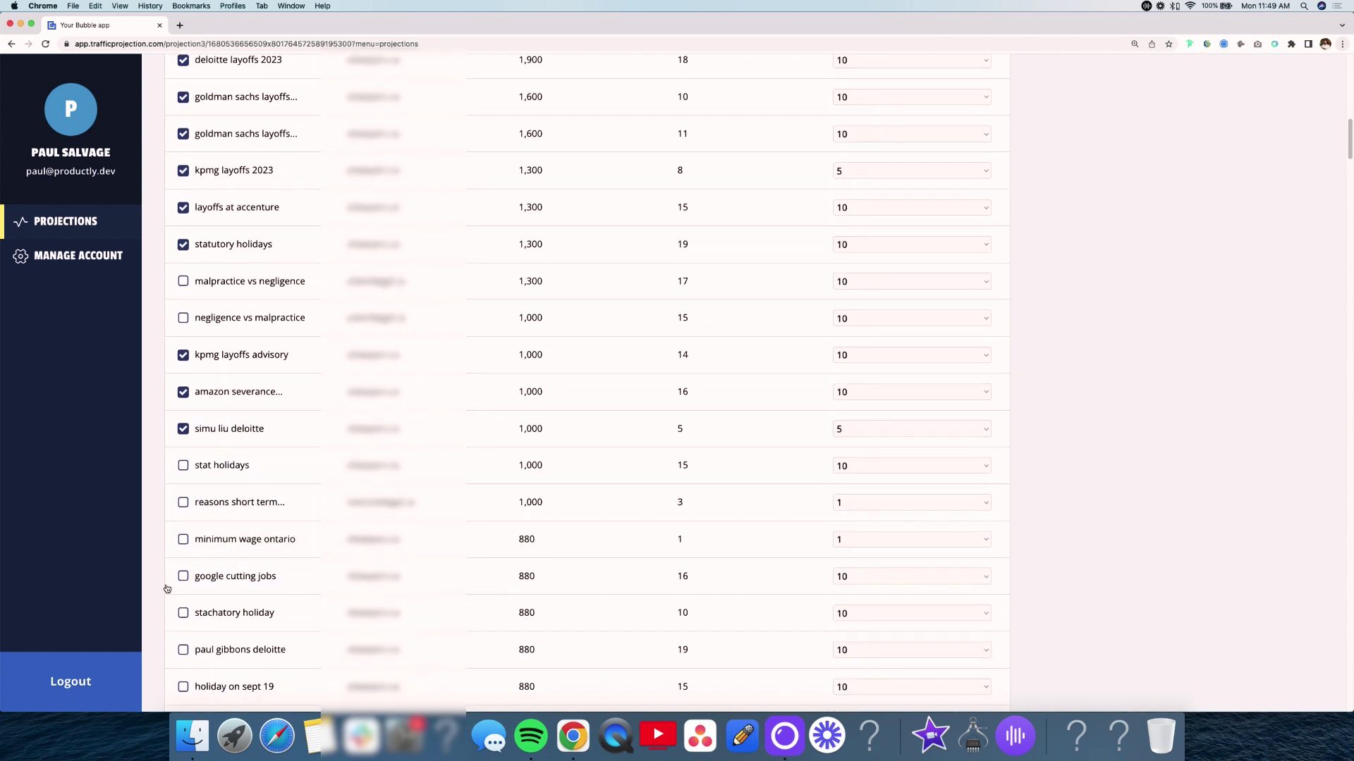
scroll(197, 578, "down", 3)
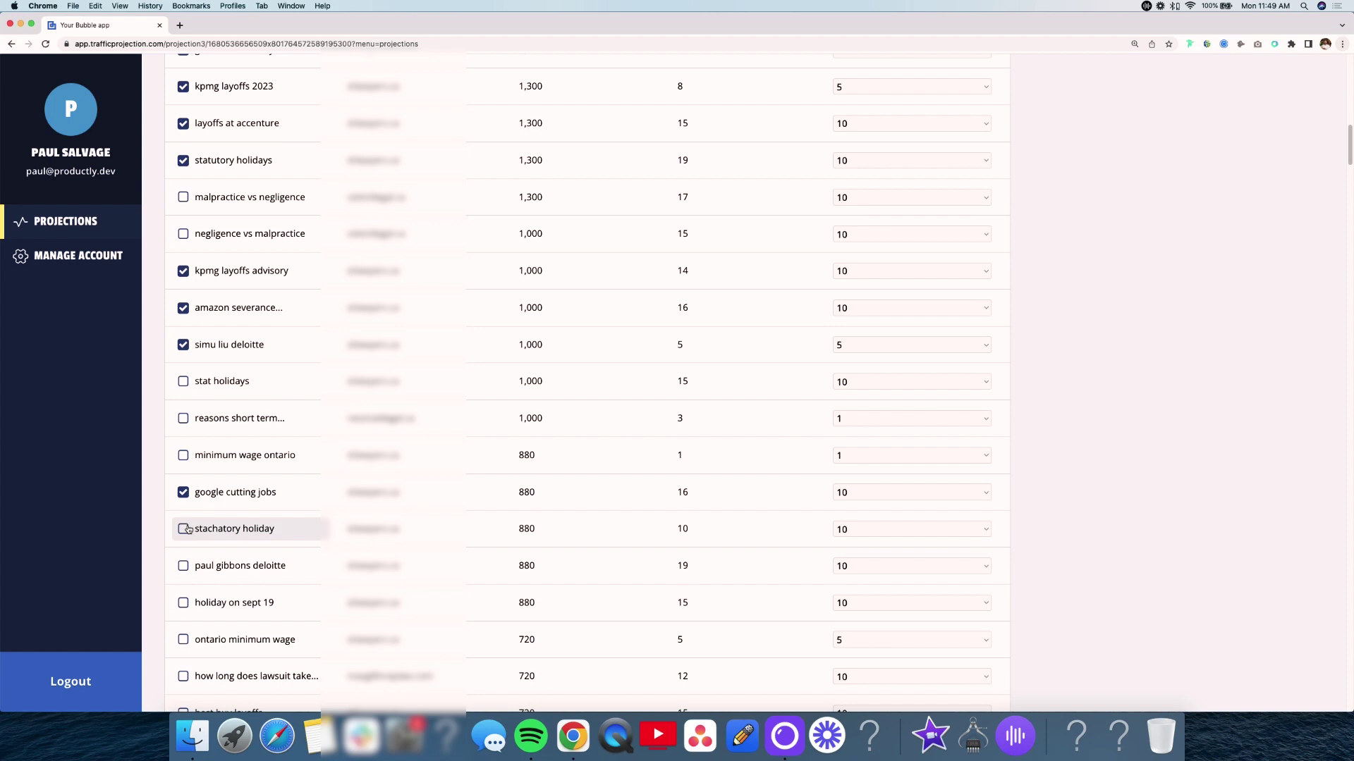
left_click(183, 566)
scroll(187, 564, "down", 3)
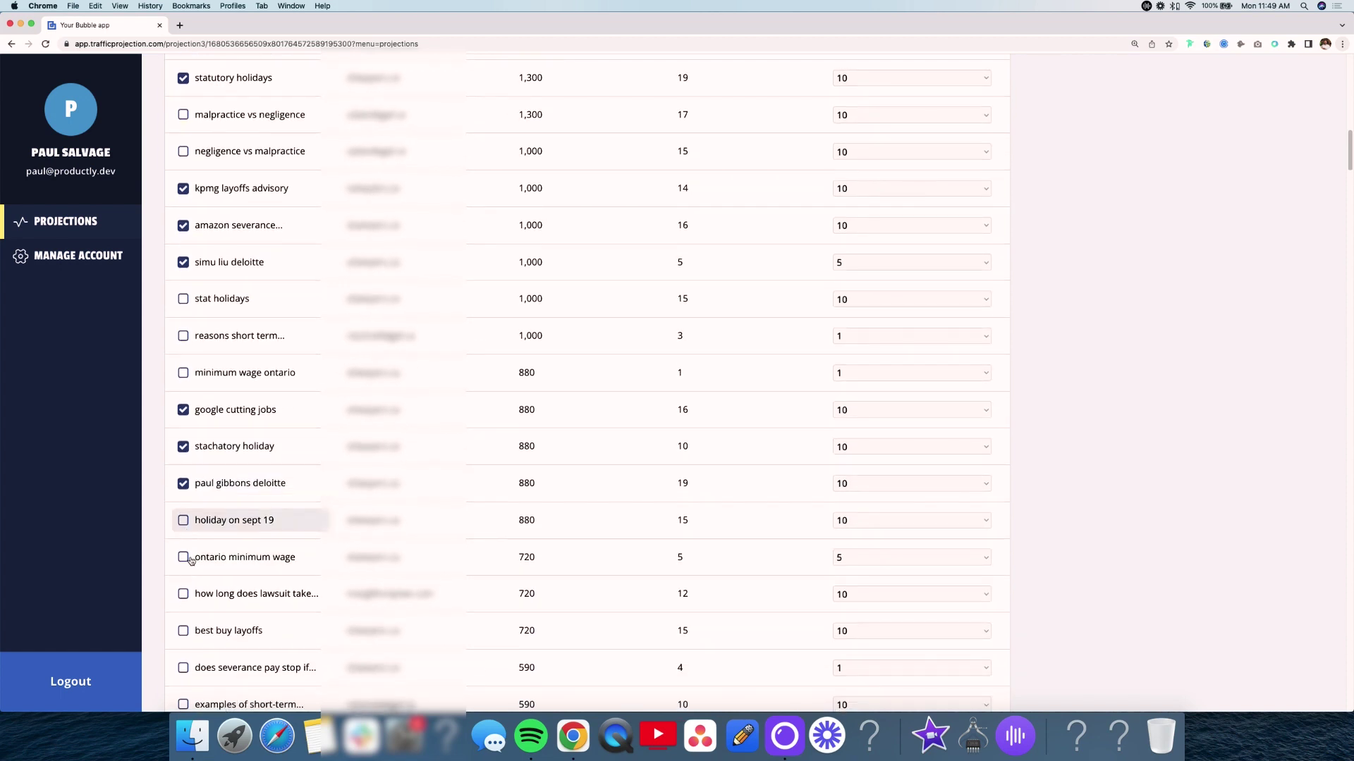
scroll(191, 557, "down", 3)
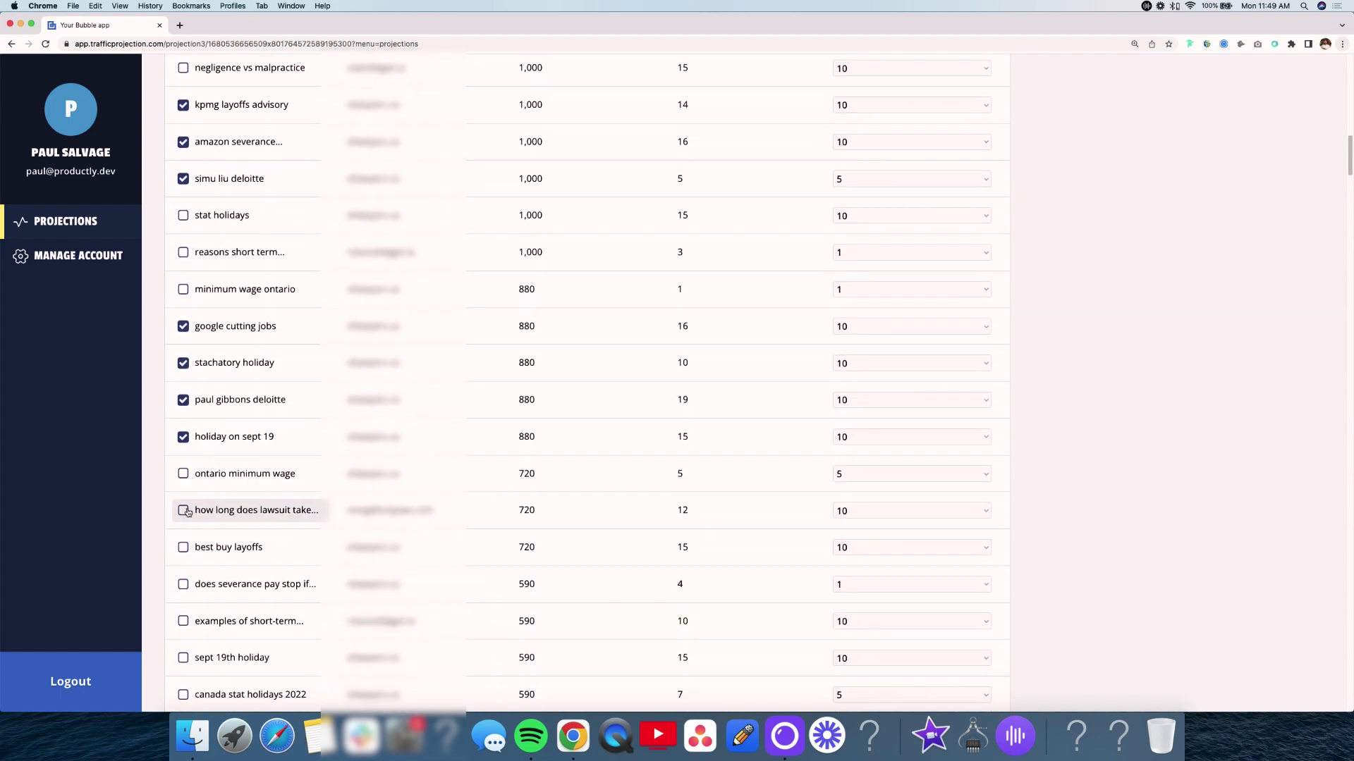
left_click(183, 548)
scroll(184, 543, "down", 3)
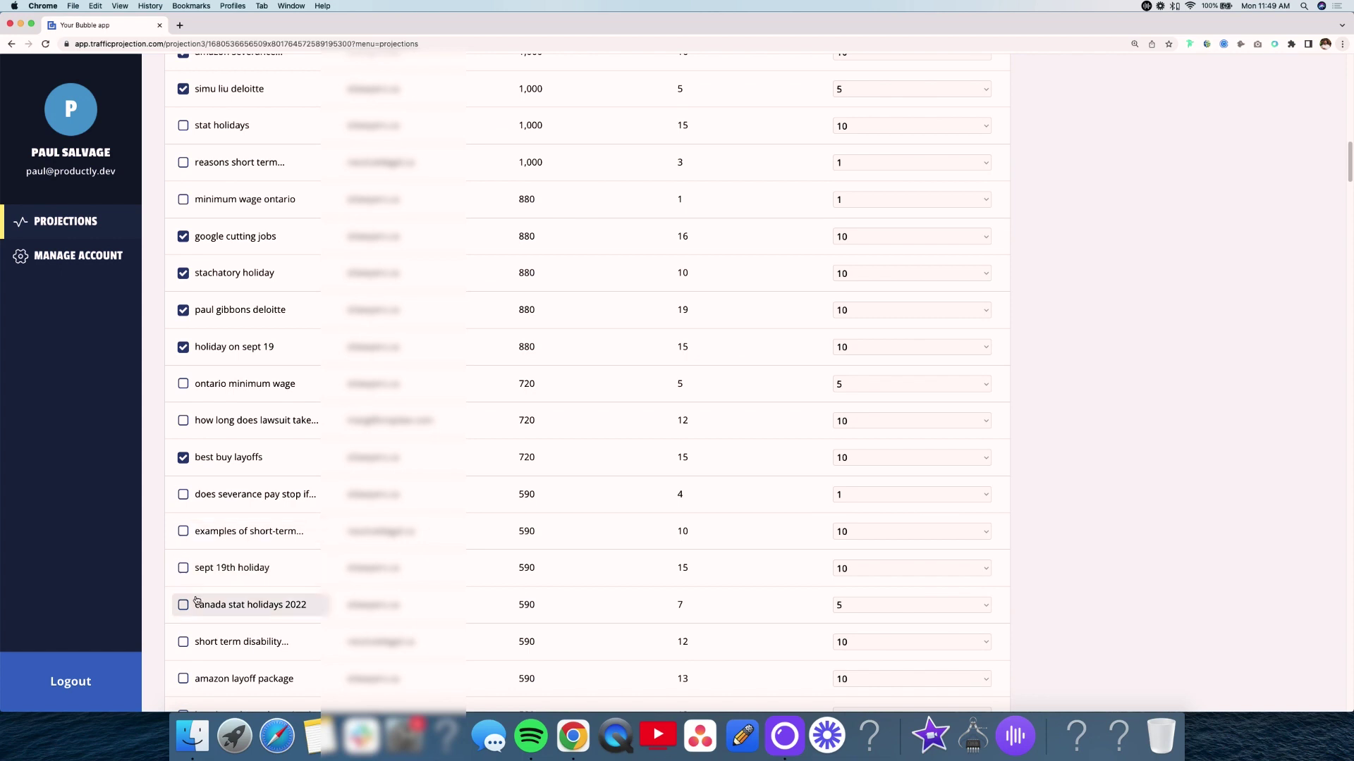
scroll(185, 607, "down", 2)
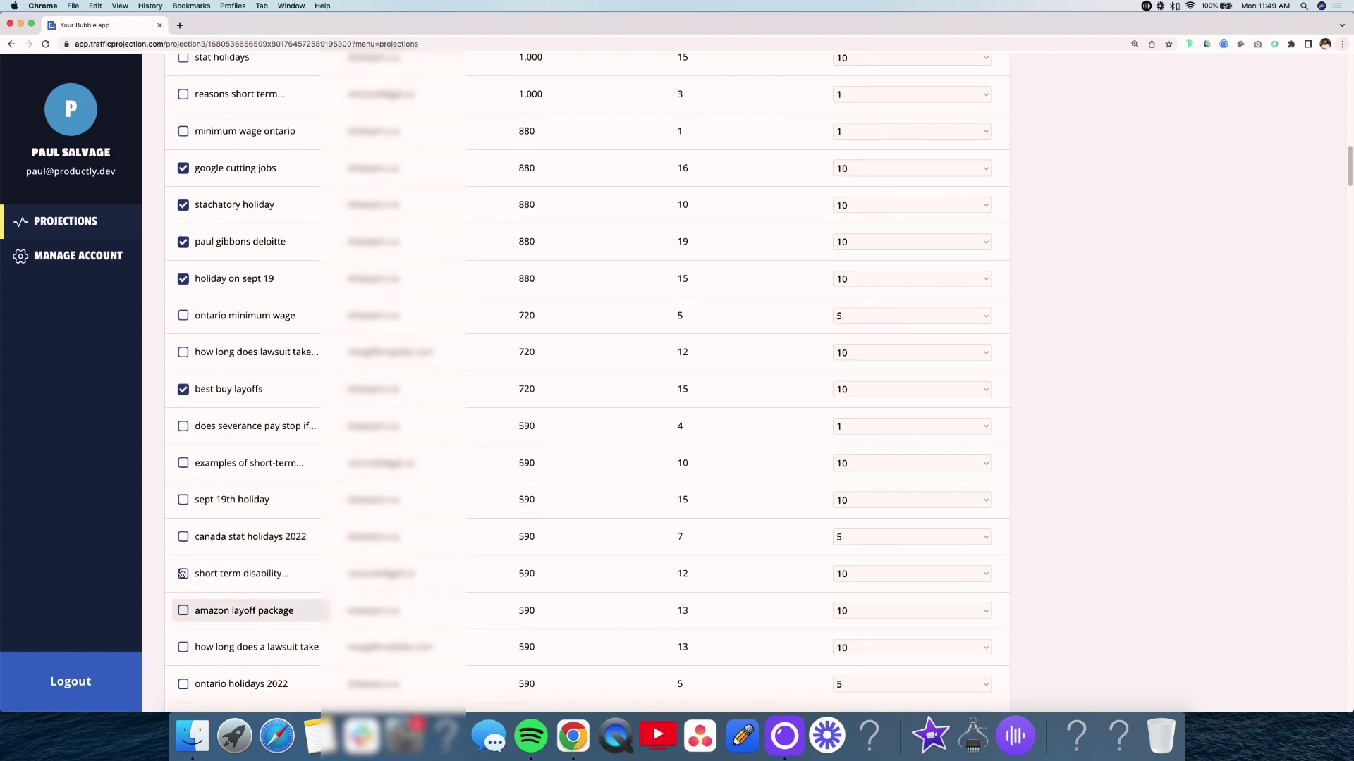
left_click(183, 537)
scroll(185, 574, "down", 5)
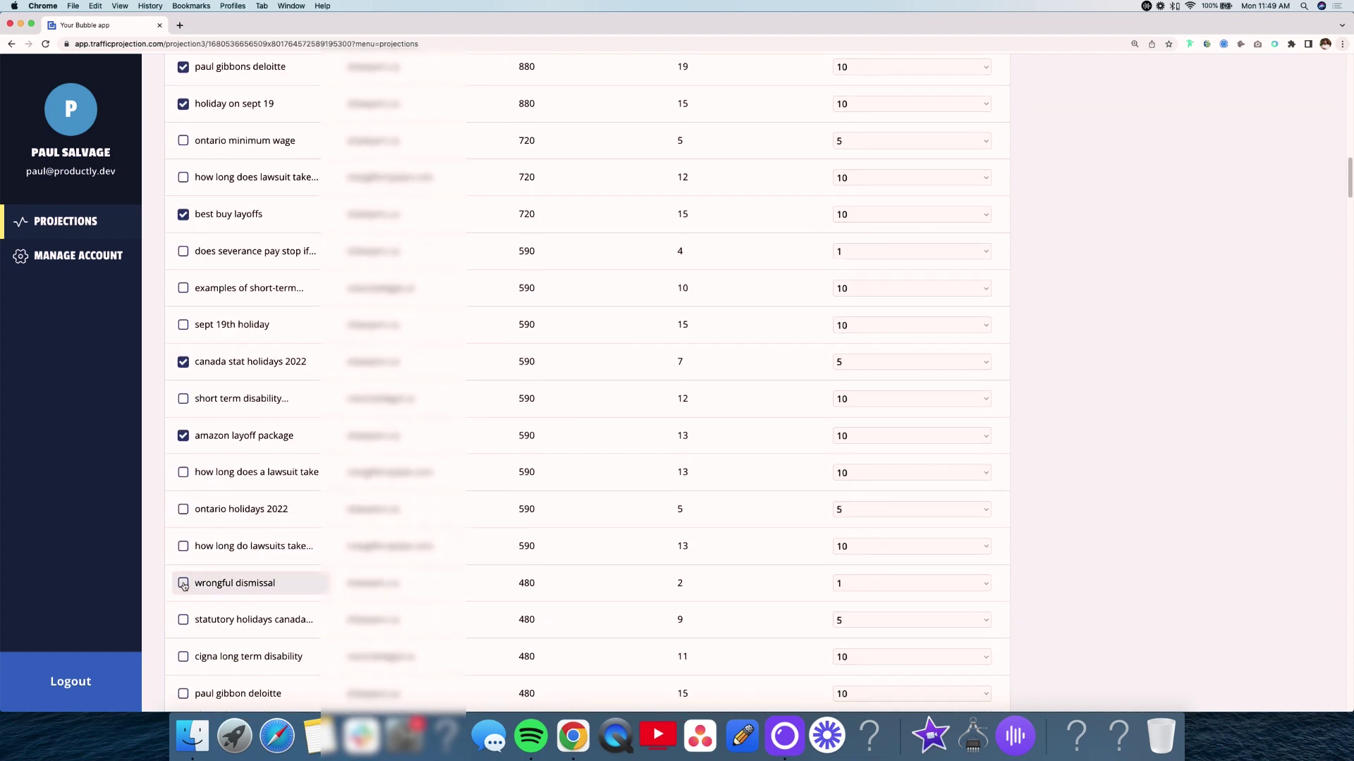
left_click(184, 583)
scroll(211, 592, "down", 3)
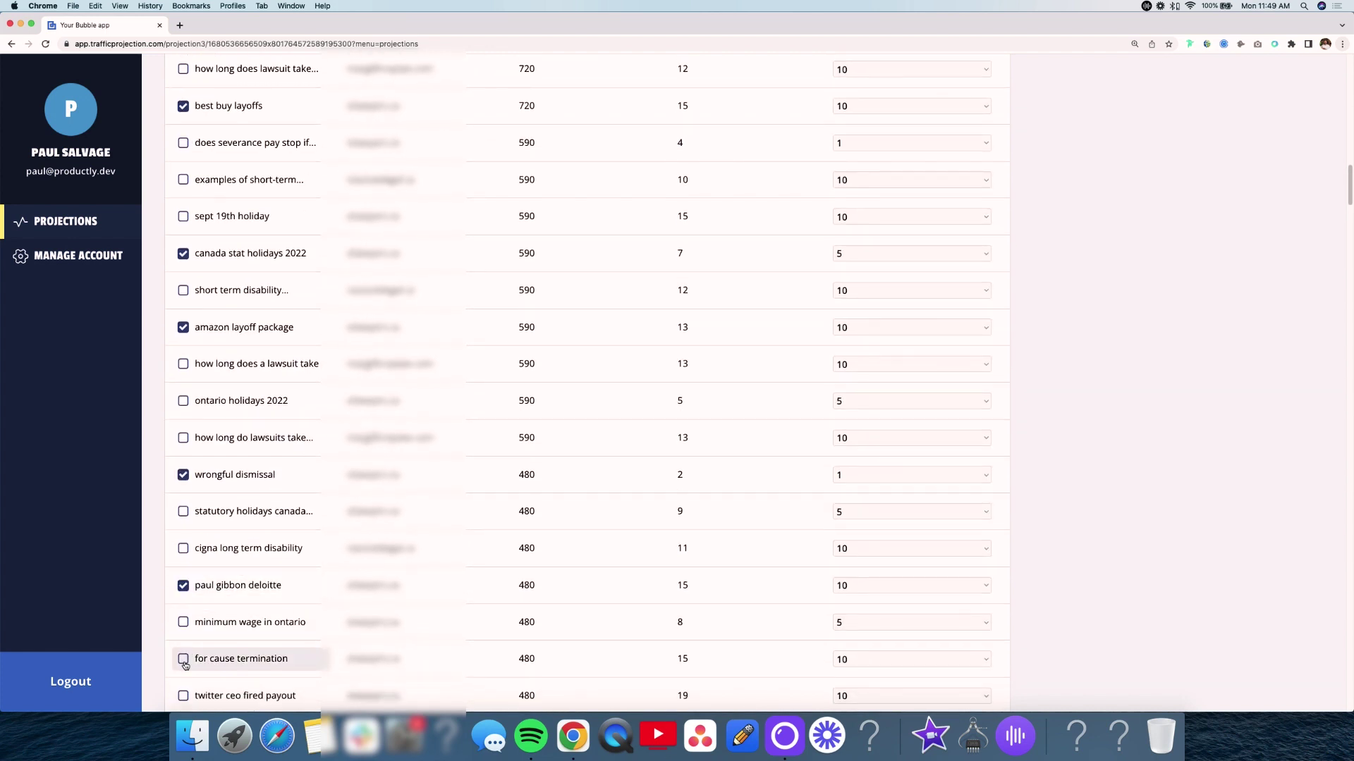
scroll(187, 634, "down", 3)
left_click(184, 581)
scroll(190, 585, "down", 1)
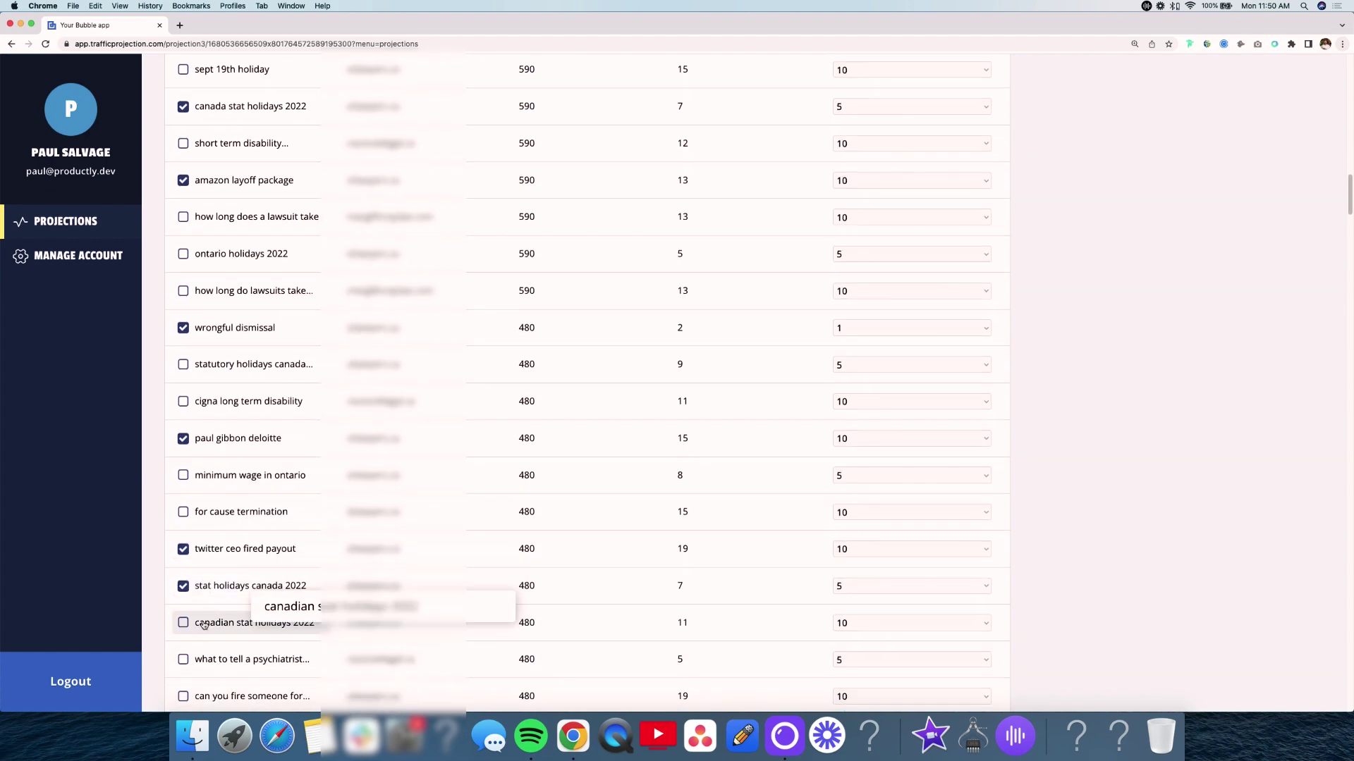
scroll(183, 627, "up", 20)
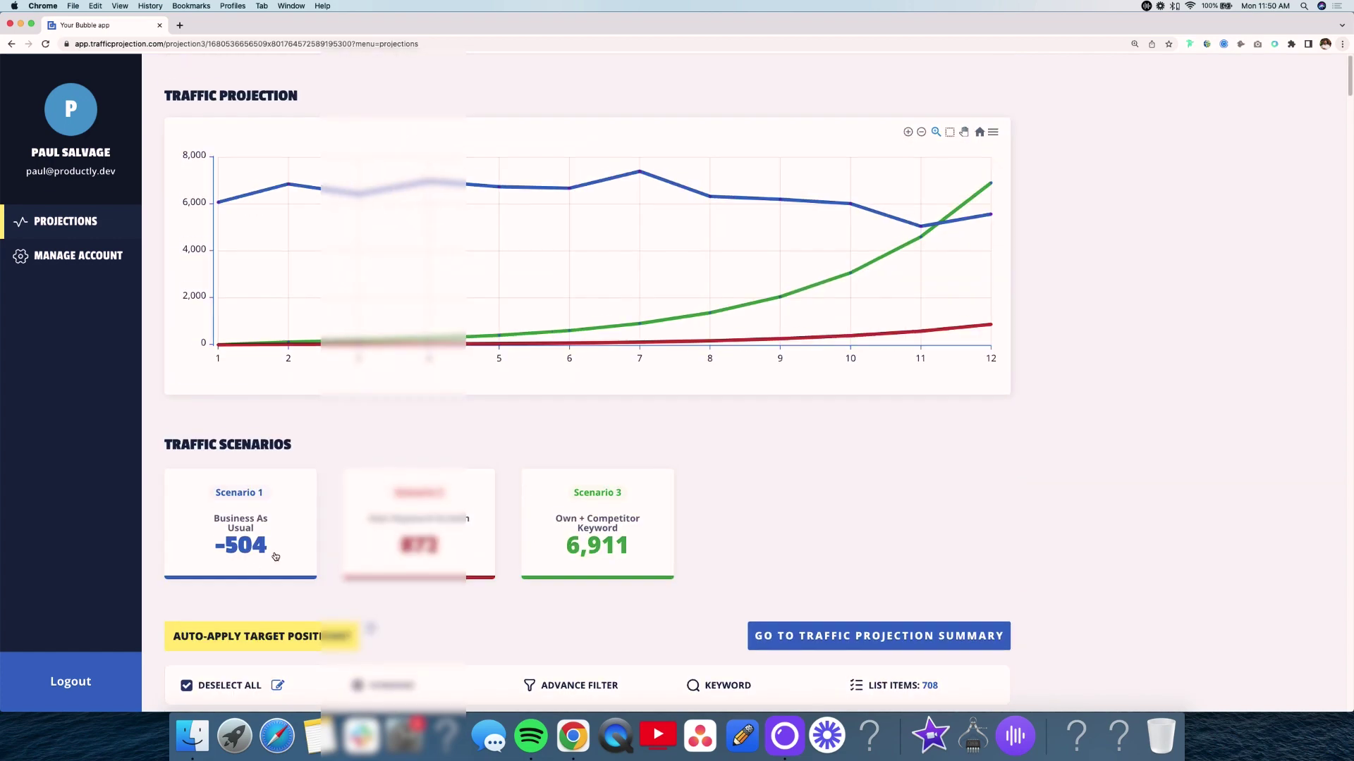
scroll(278, 557, "down", 5)
Step: Bulk edit the 27 marked keywords and set their target position to Exclude
left_click(279, 504)
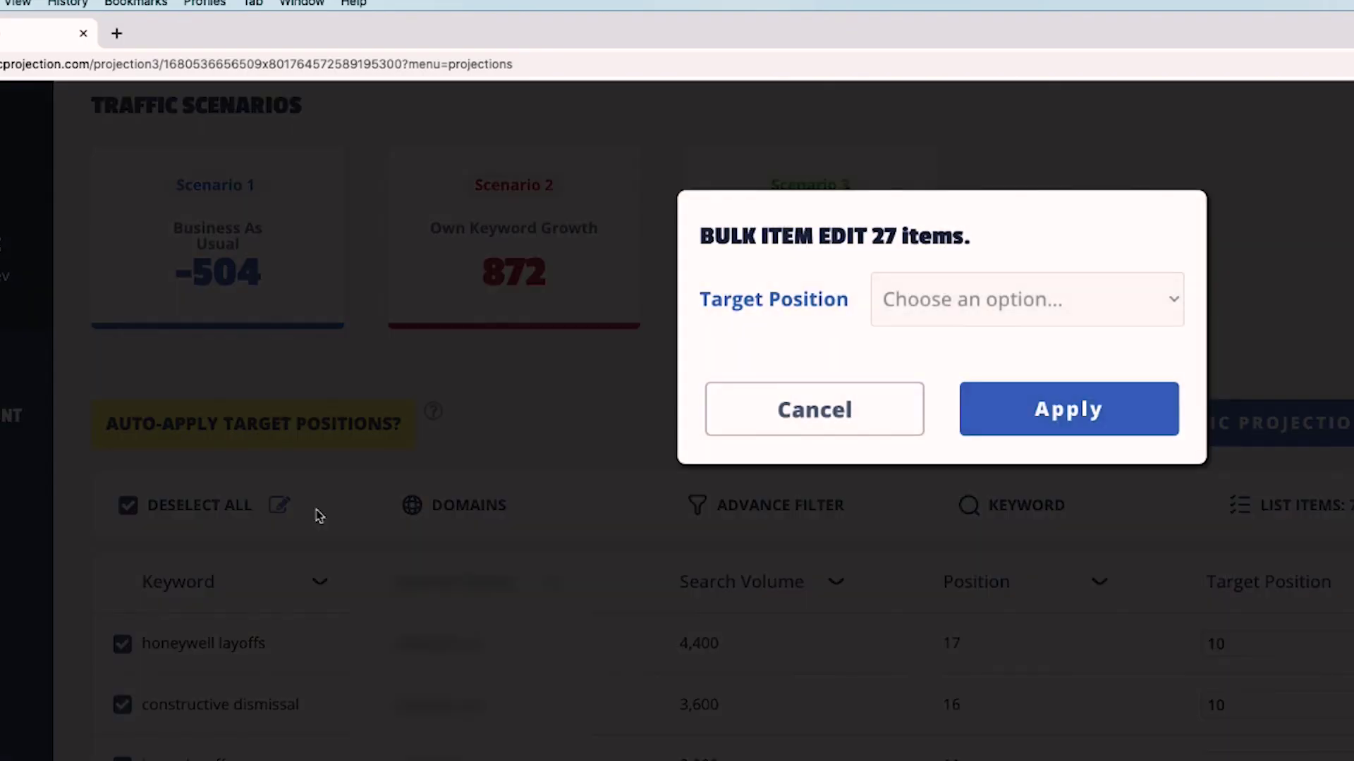
left_click(988, 315)
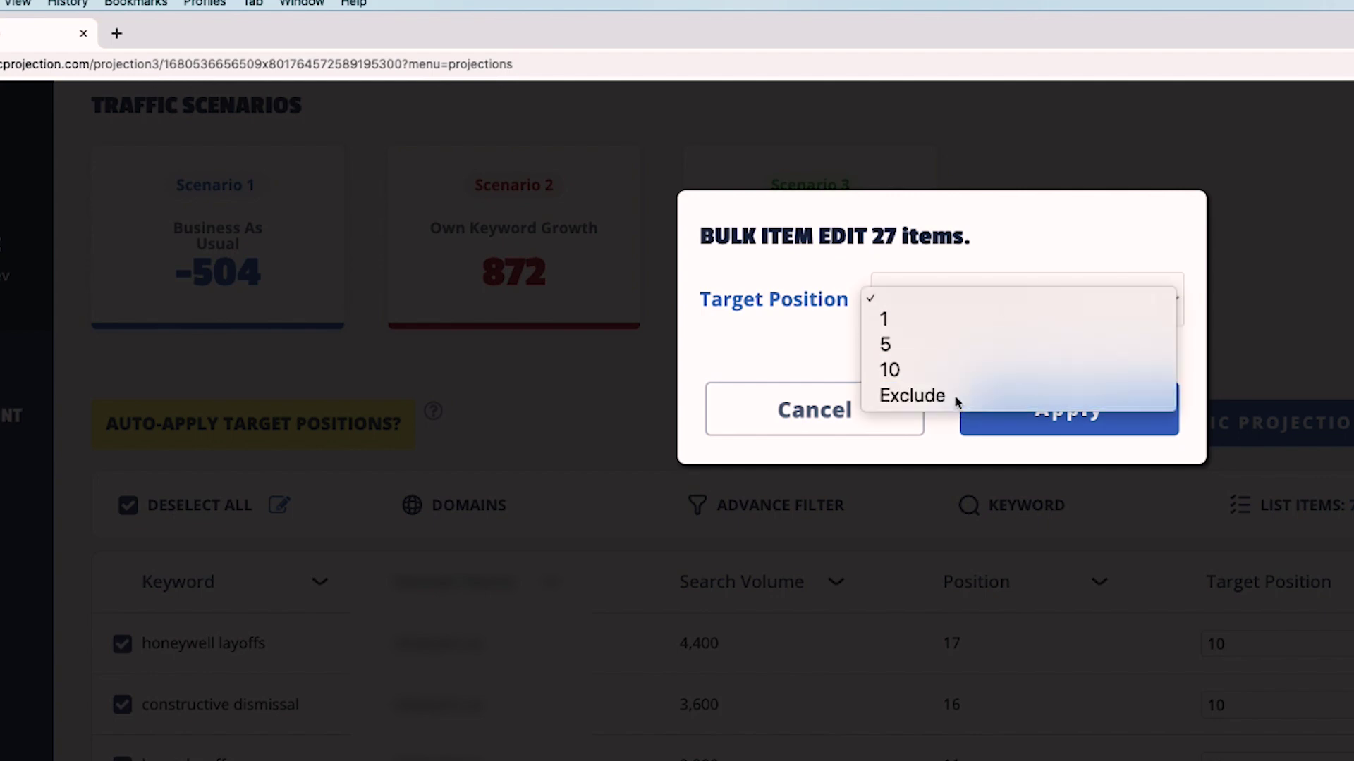
left_click(1036, 396)
Step: Apply Exclude to the 27 keywords and review the updated scenario cards at -504, 872 and 5,938
left_click(1068, 409)
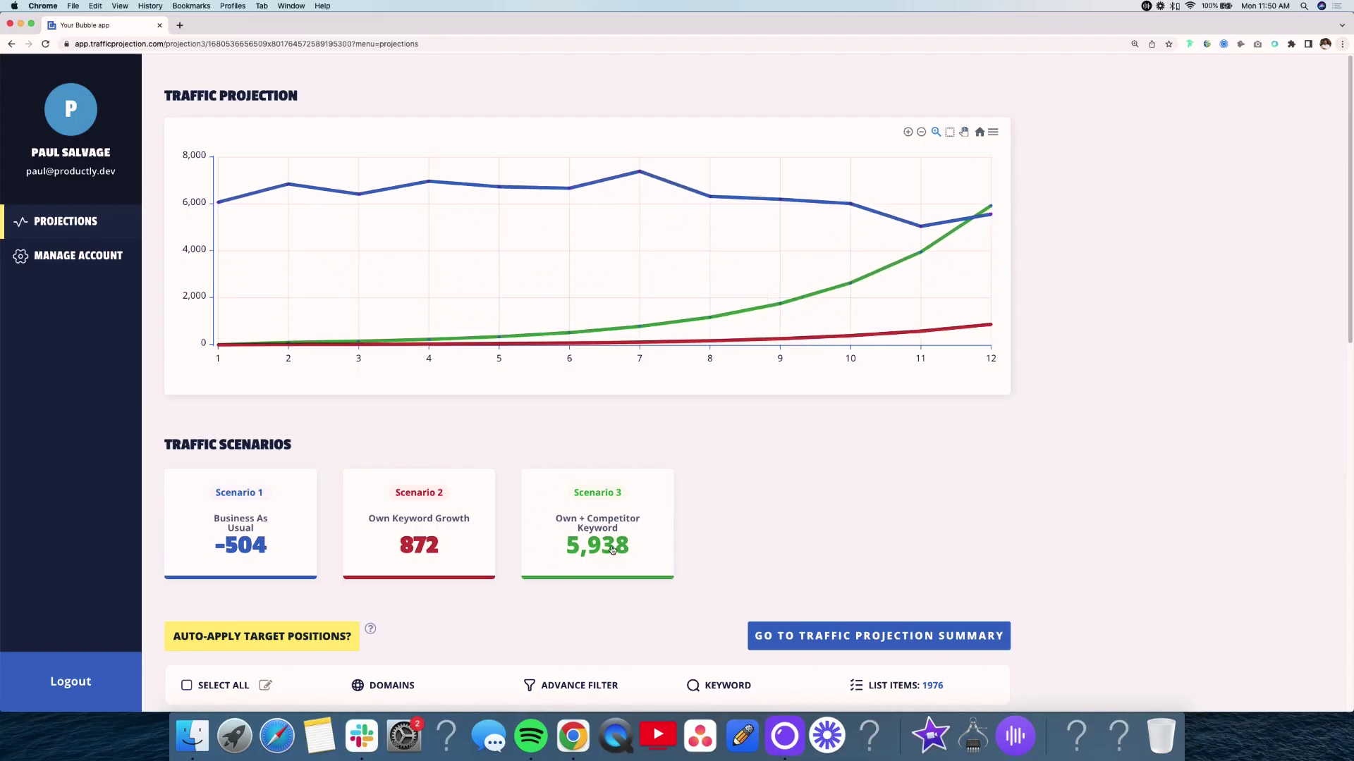
scroll(606, 538, "down", 3)
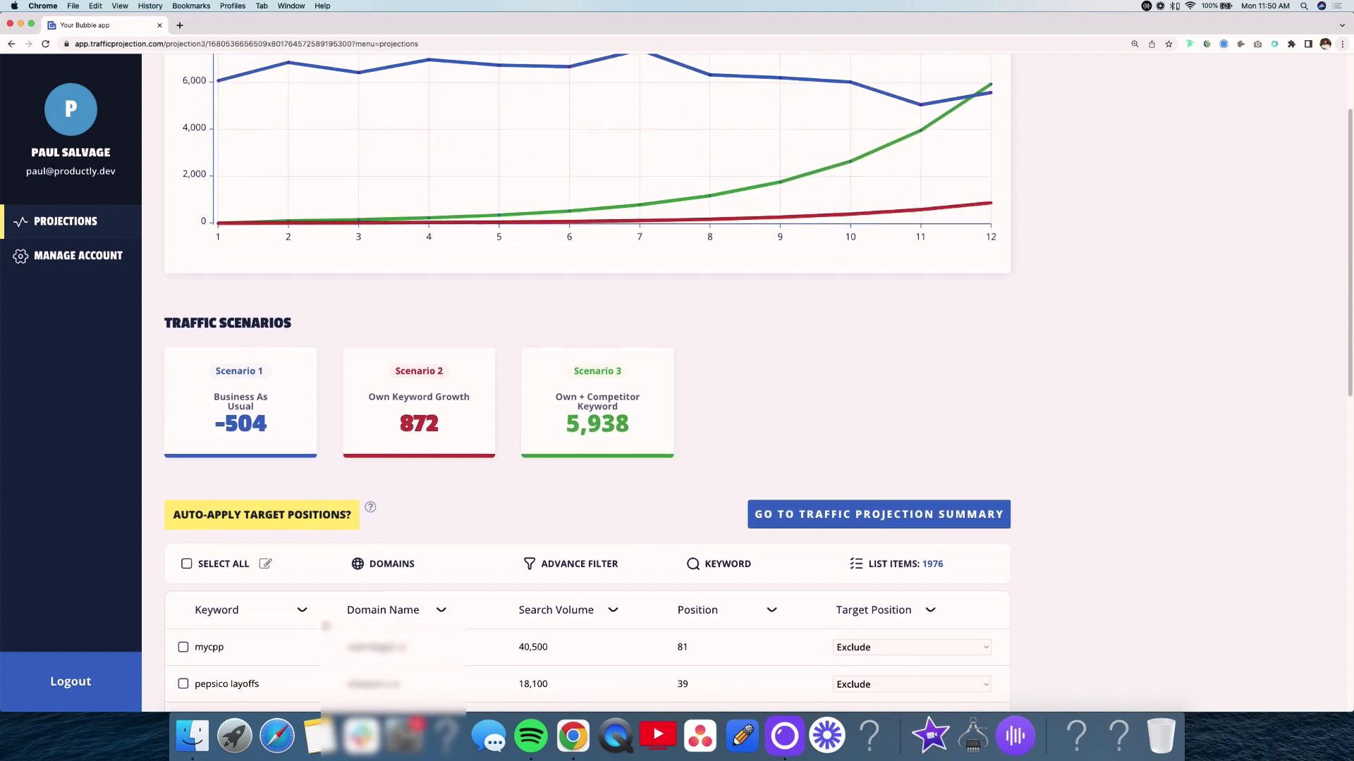
scroll(569, 397, "down", 3)
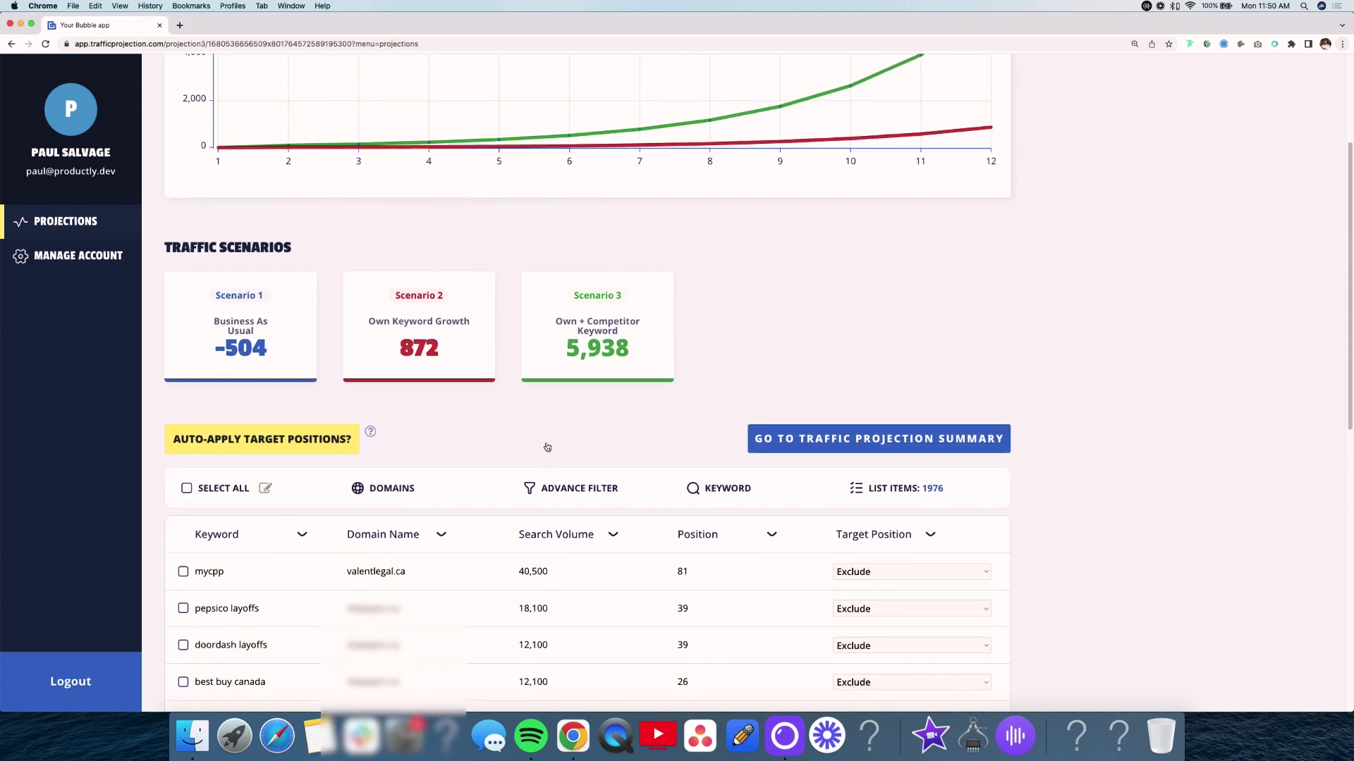
scroll(570, 327, "up", 1)
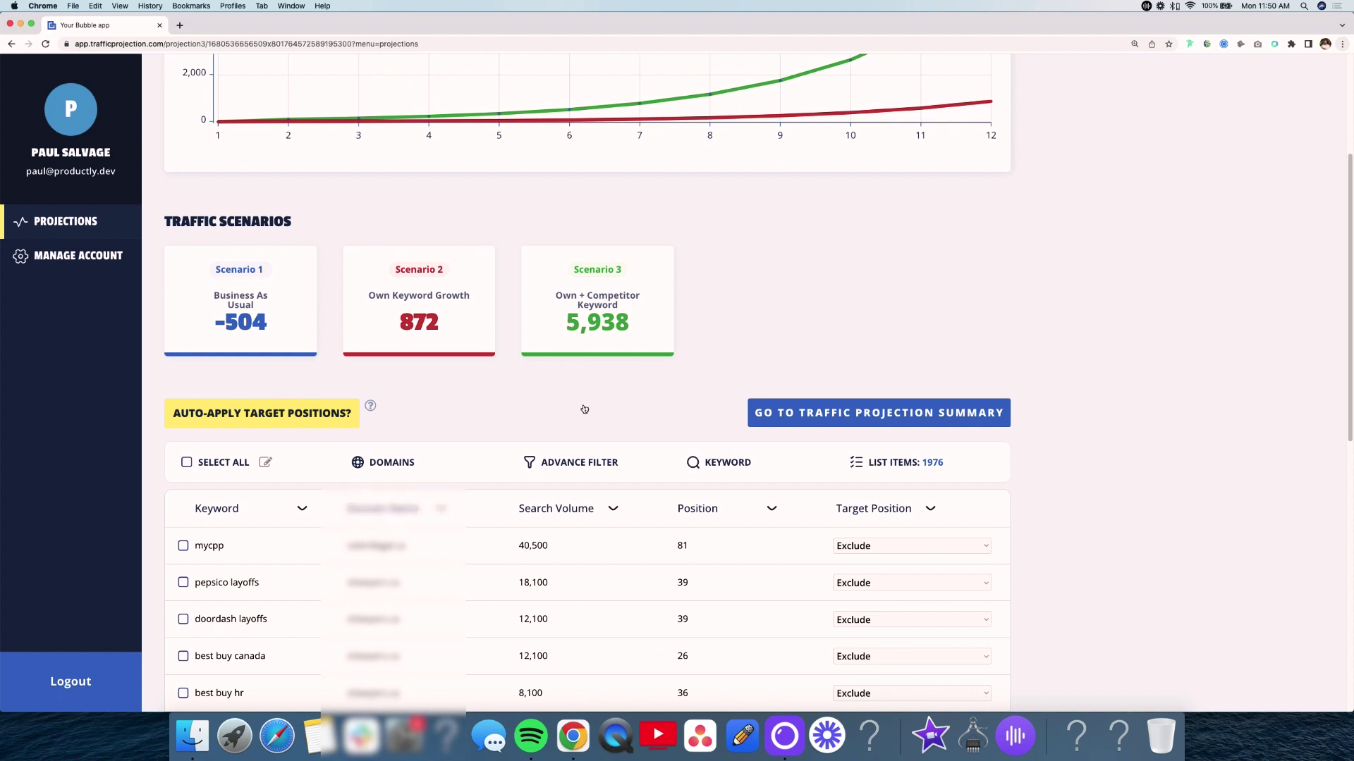
scroll(584, 409, "down", 2)
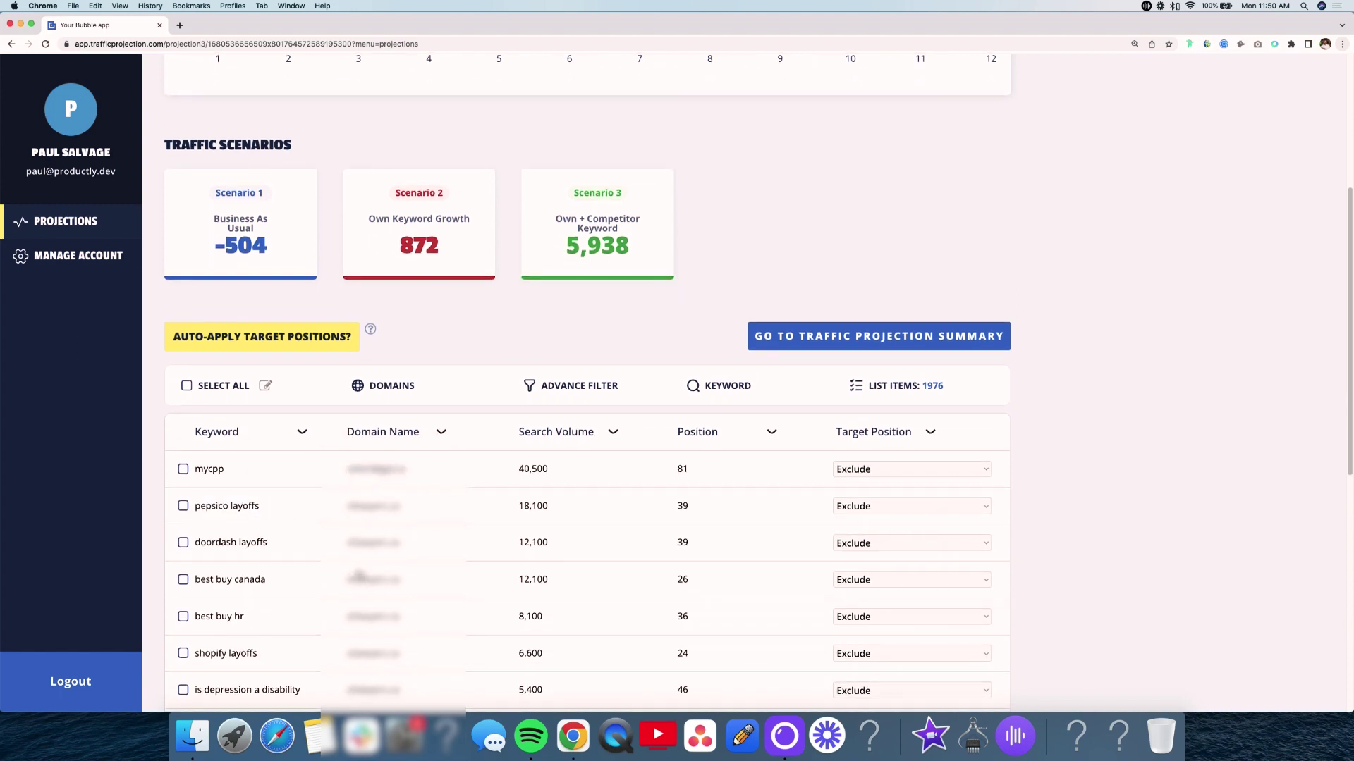
scroll(698, 281, "up", 1)
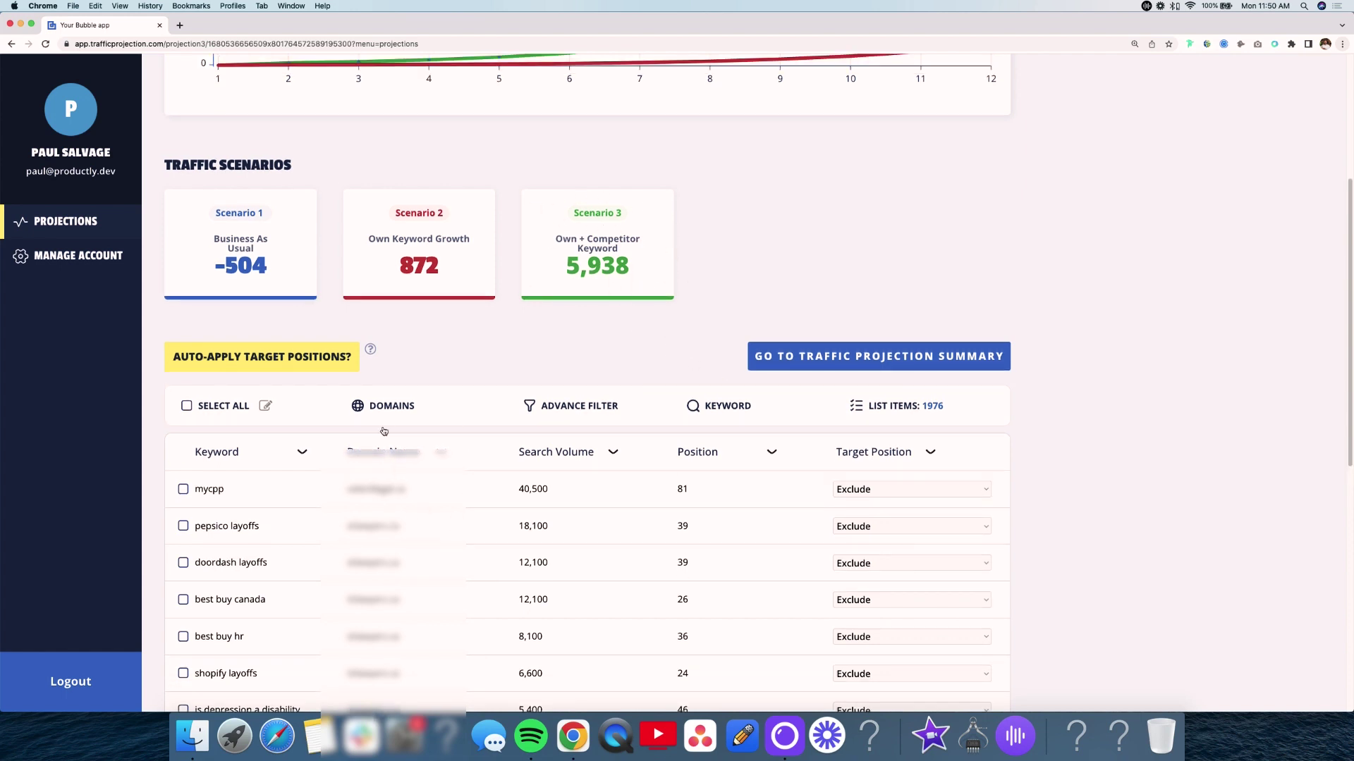
scroll(739, 325, "down", 1)
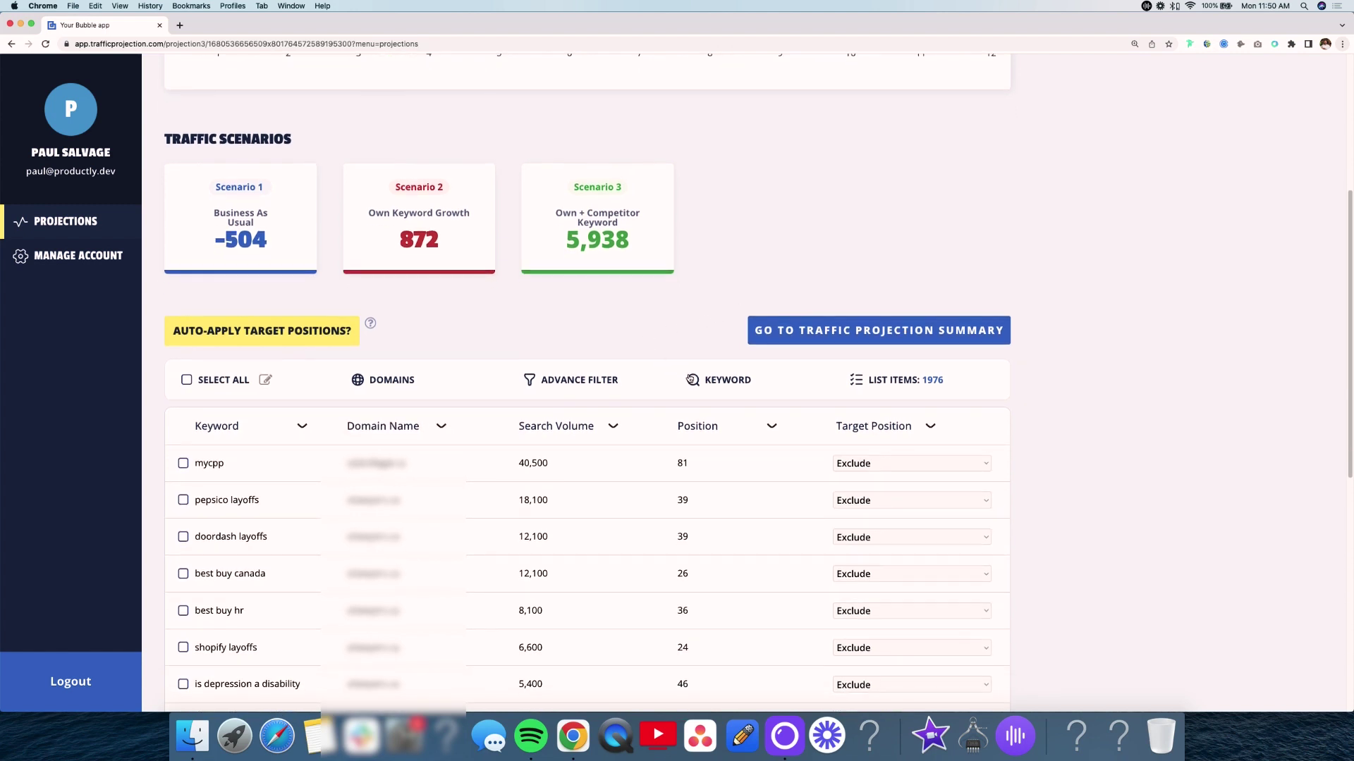
Step: Search the keyword list for 'disability', then close the search popup
left_click(692, 380)
left_click(763, 451)
type("dis")
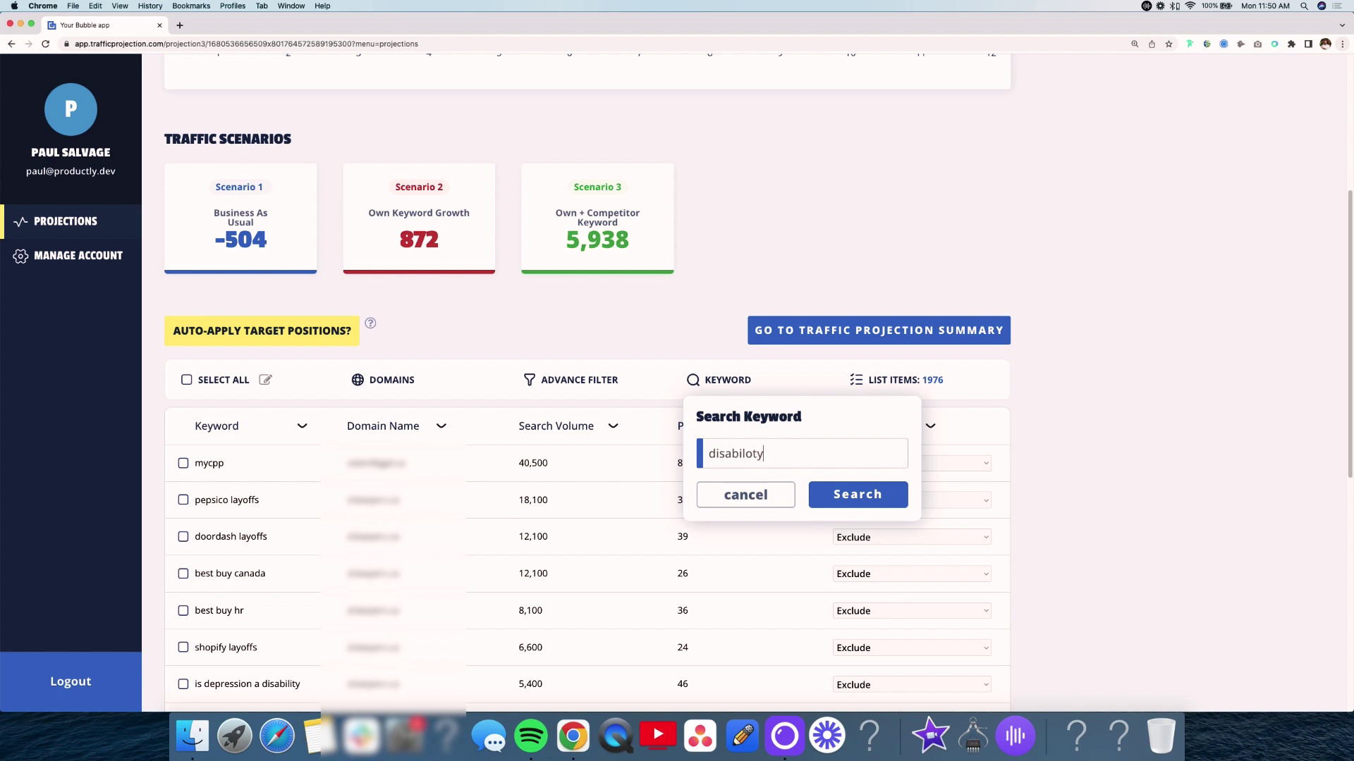
type("ability")
left_click(896, 500)
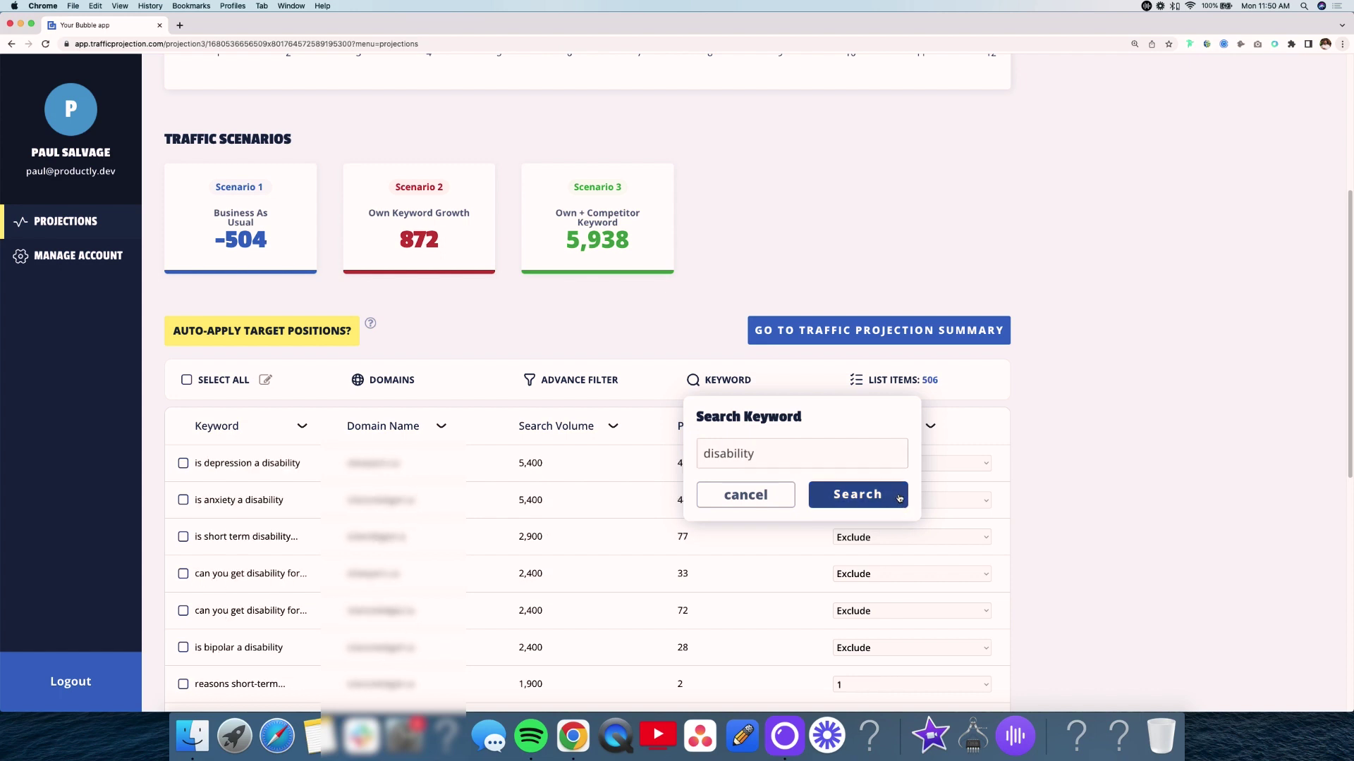
left_click(750, 497)
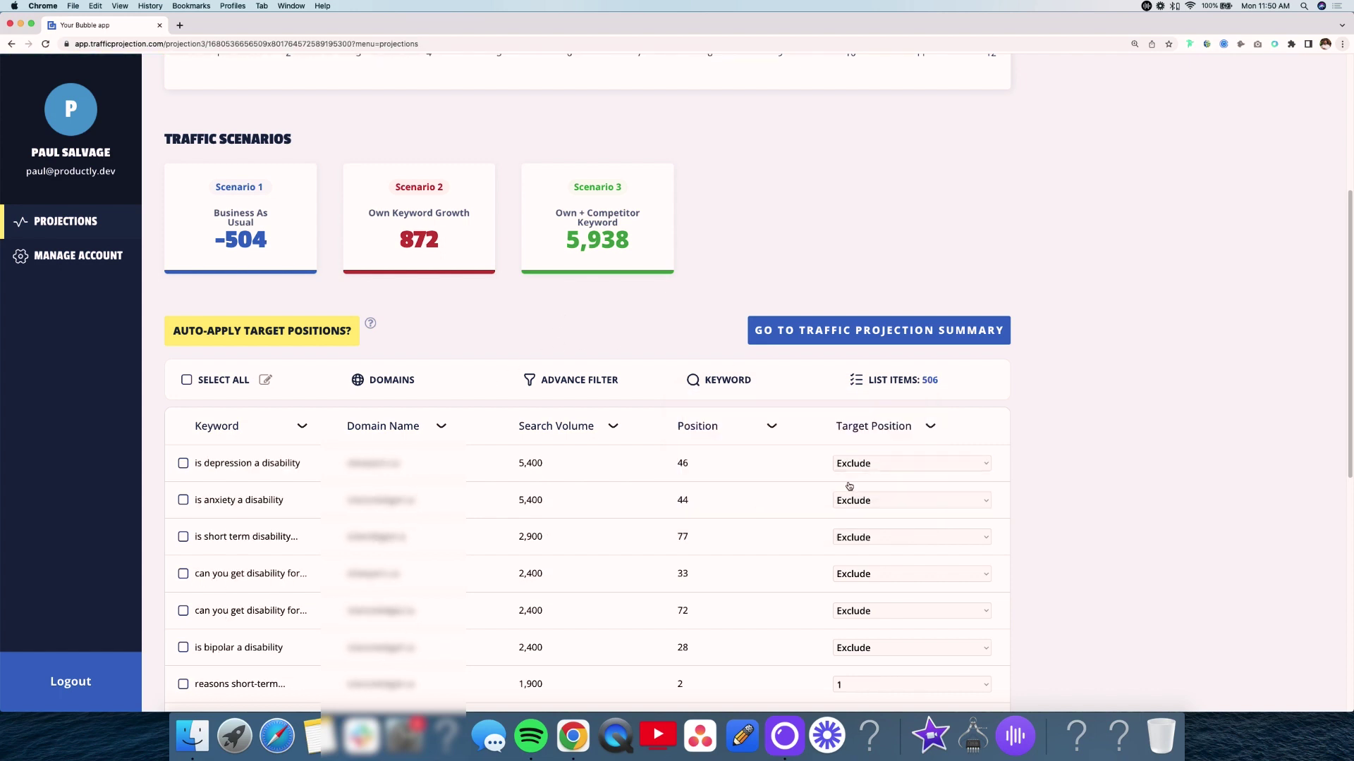
Step: Change the short-term disability keyword's target position from Exclude to 10
scroll(846, 484, "down", 1)
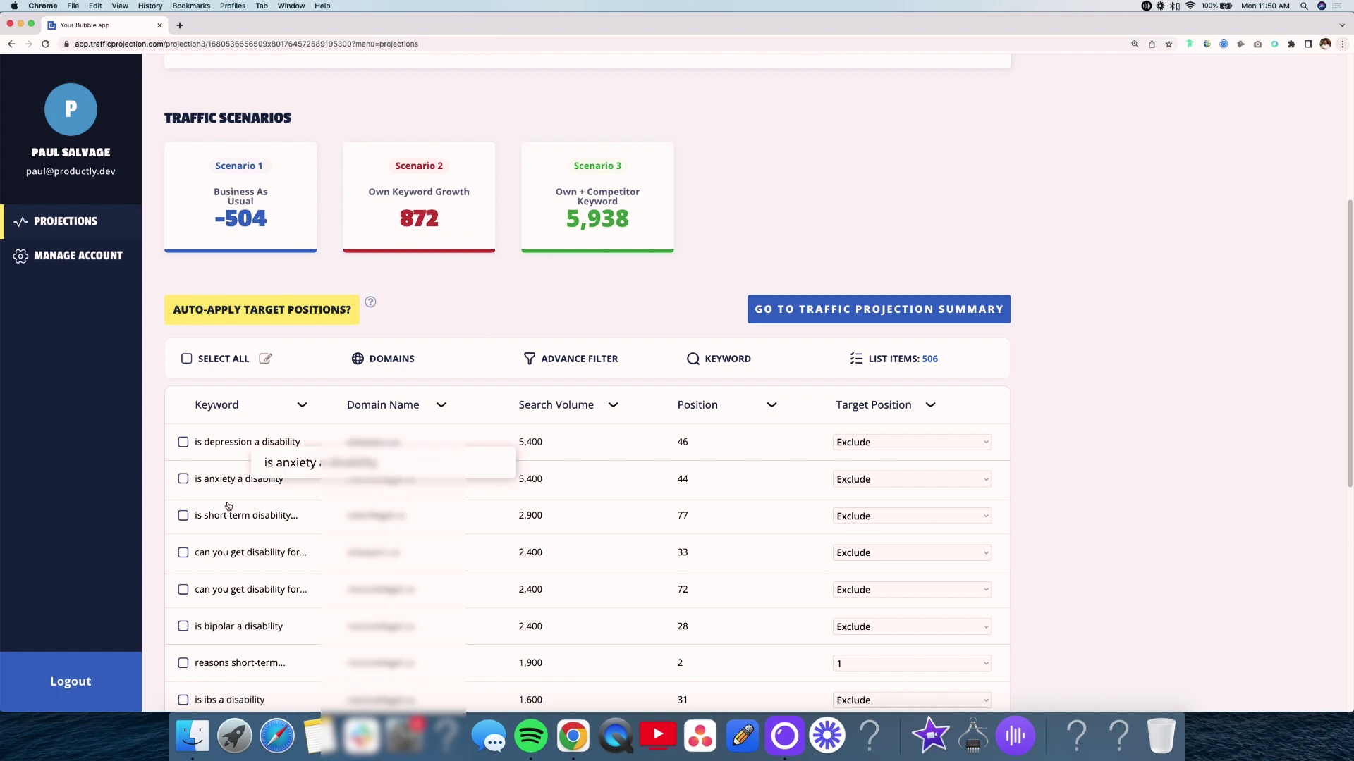
left_click(873, 514)
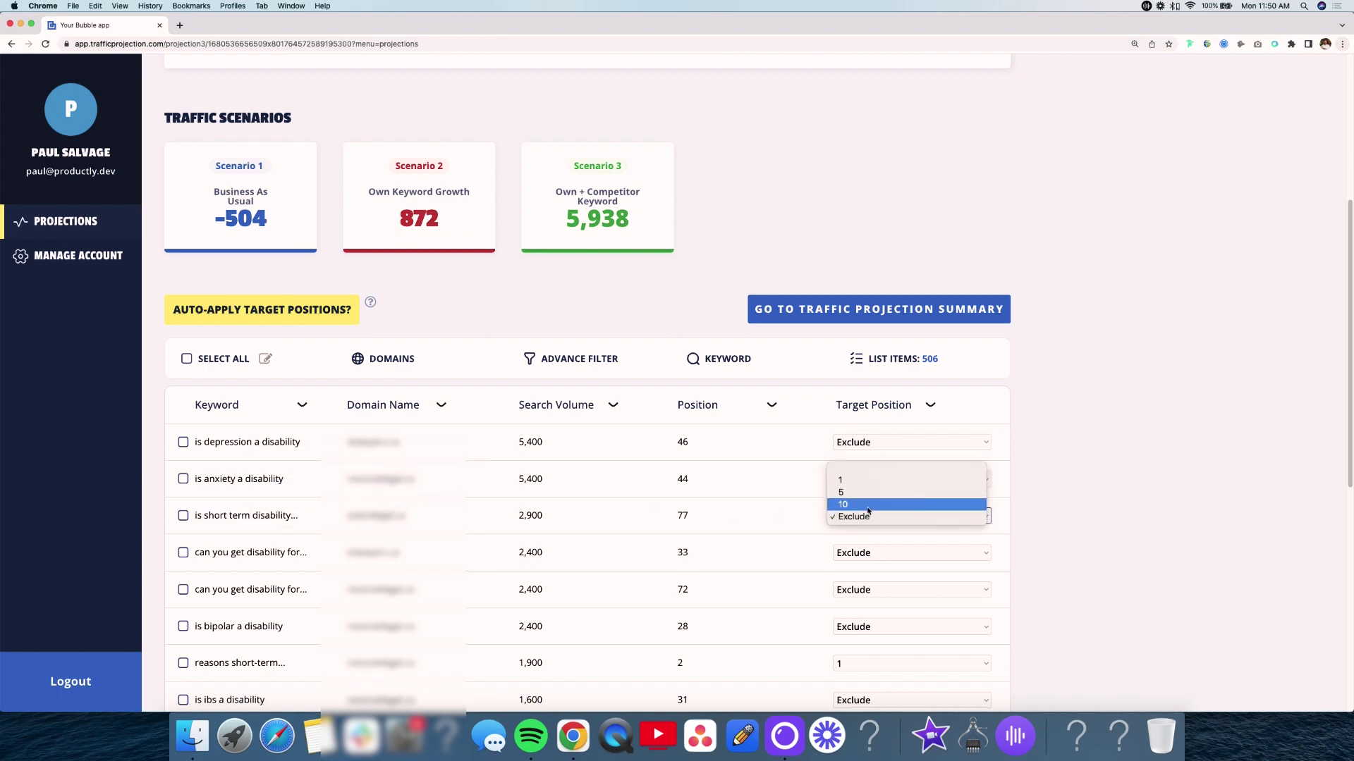
left_click(867, 507)
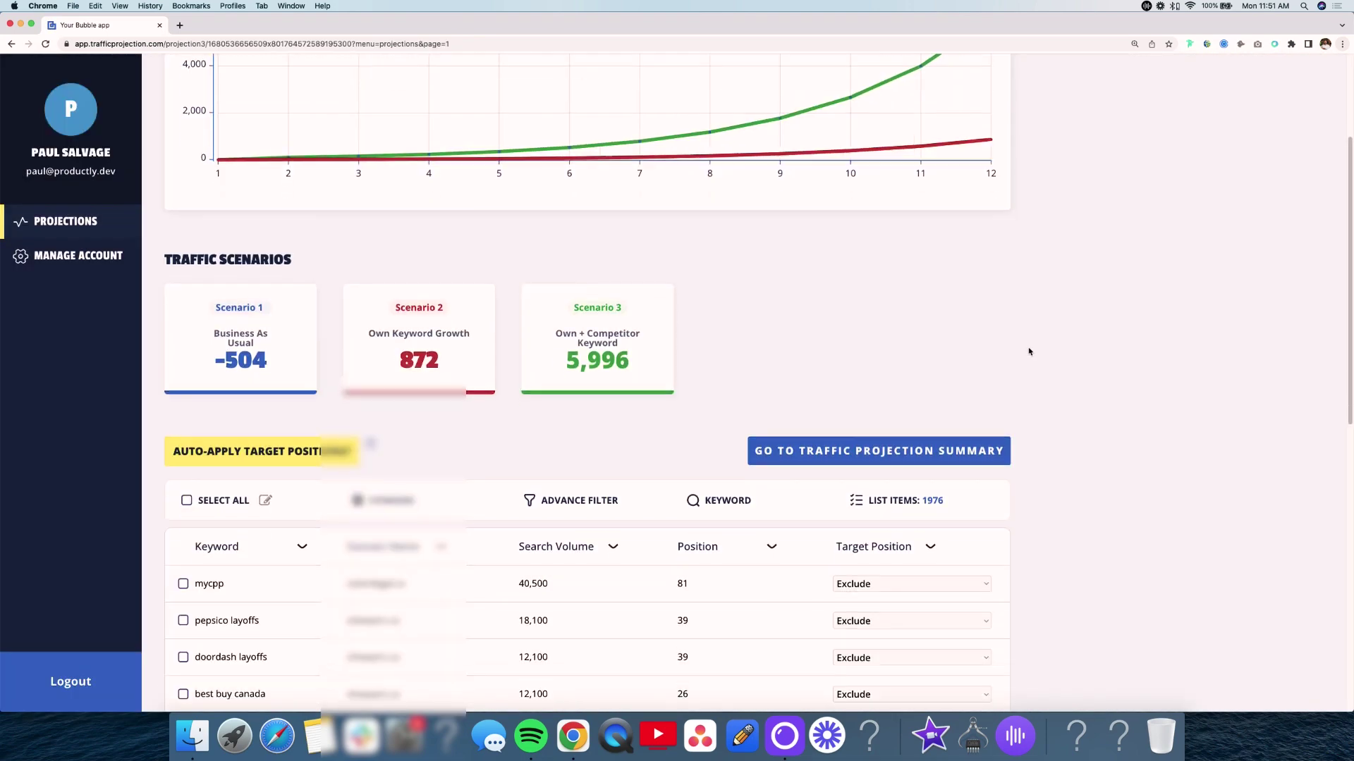
scroll(691, 471, "down", 4)
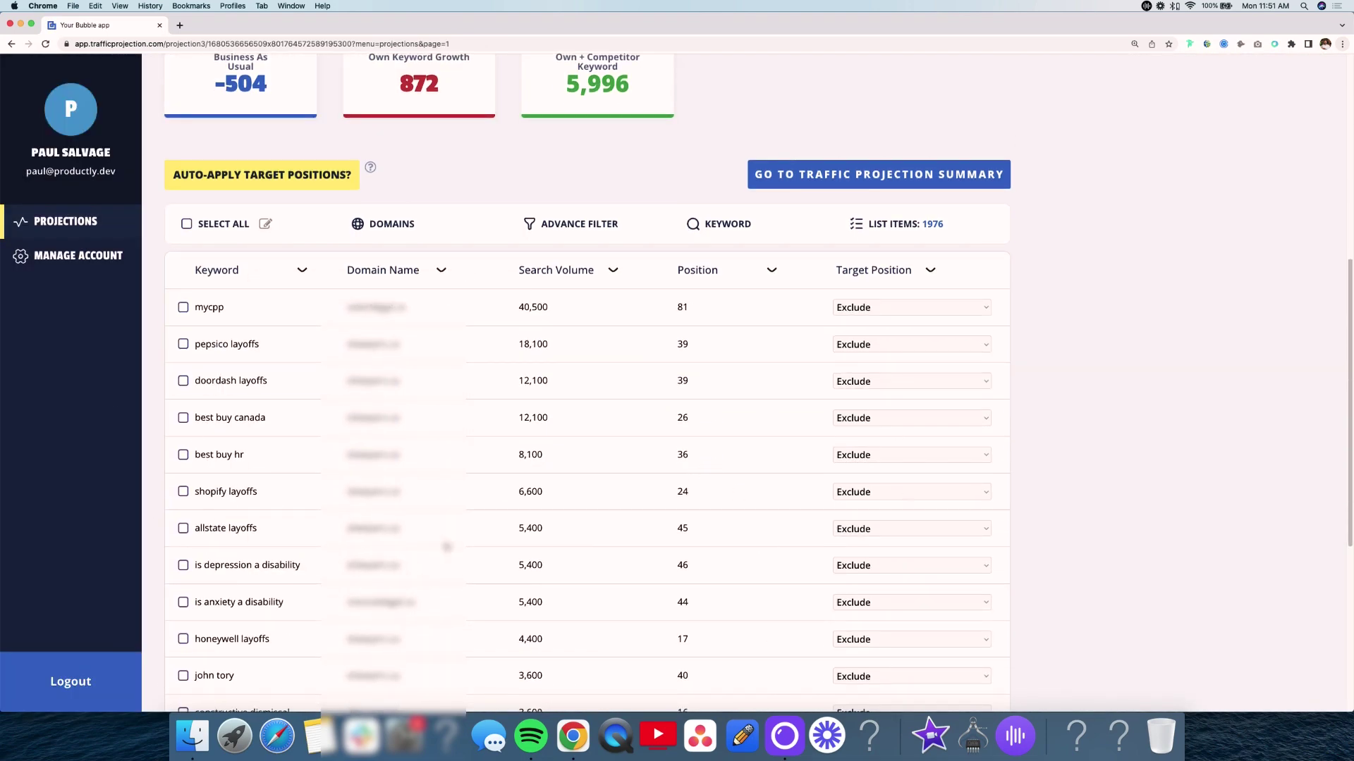
scroll(673, 434, "up", 4)
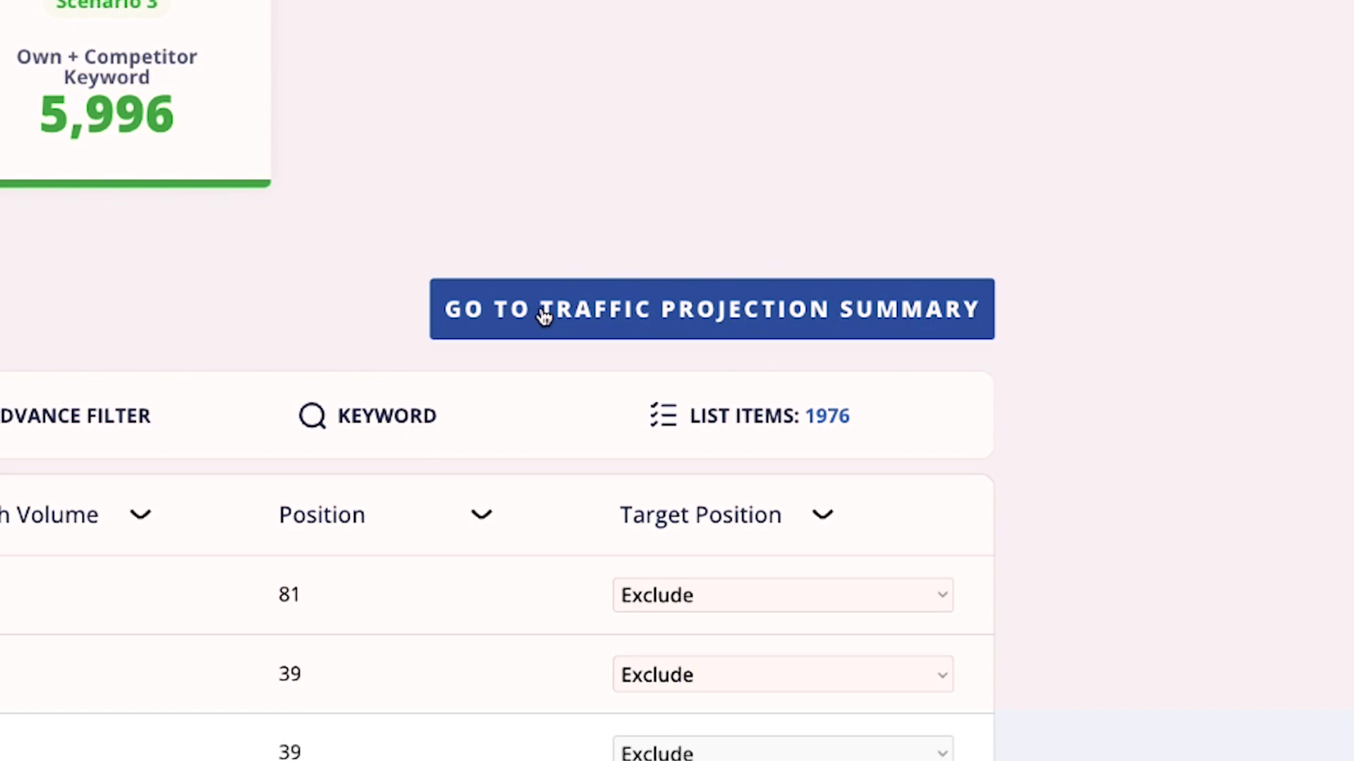
Step: Open the projection summary and review the -8%, 14% and 99% scenarios and the competitor charts
left_click(544, 314)
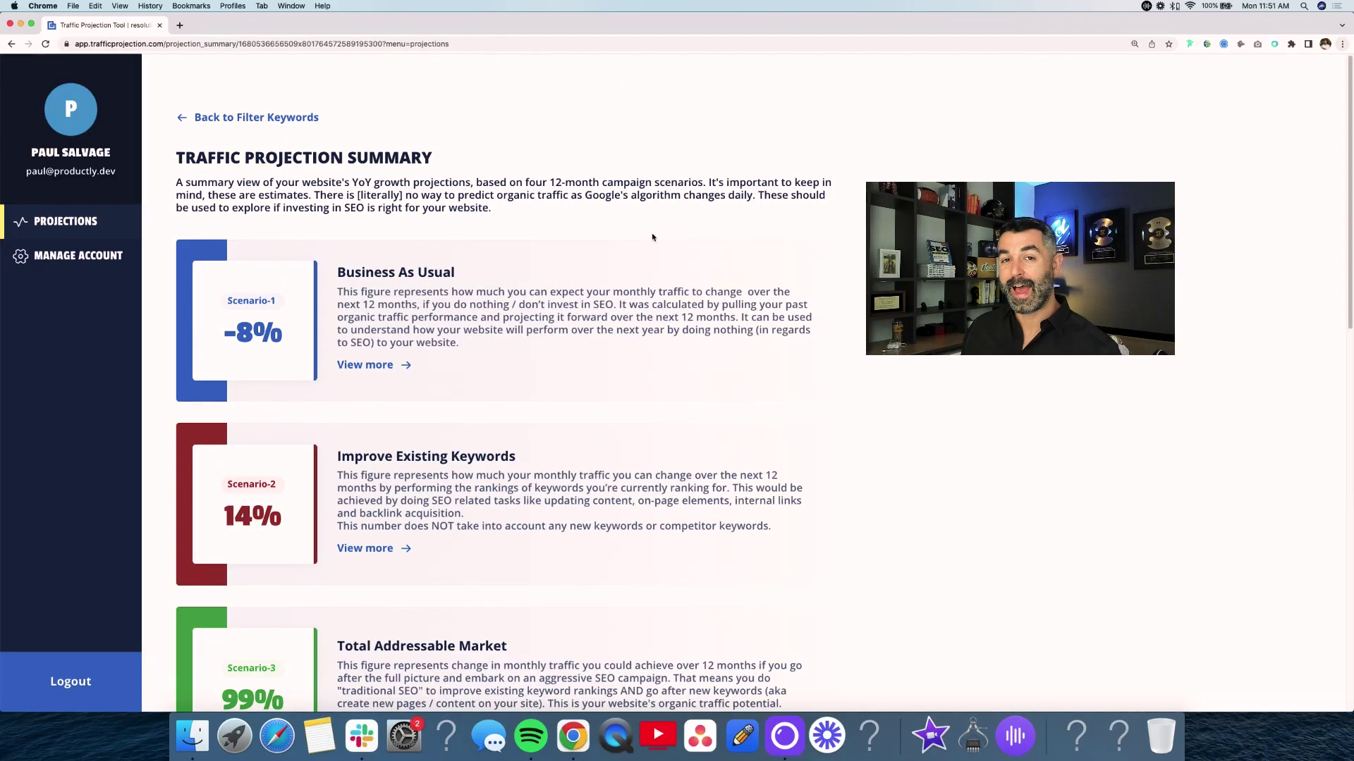
scroll(652, 238, "down", 2)
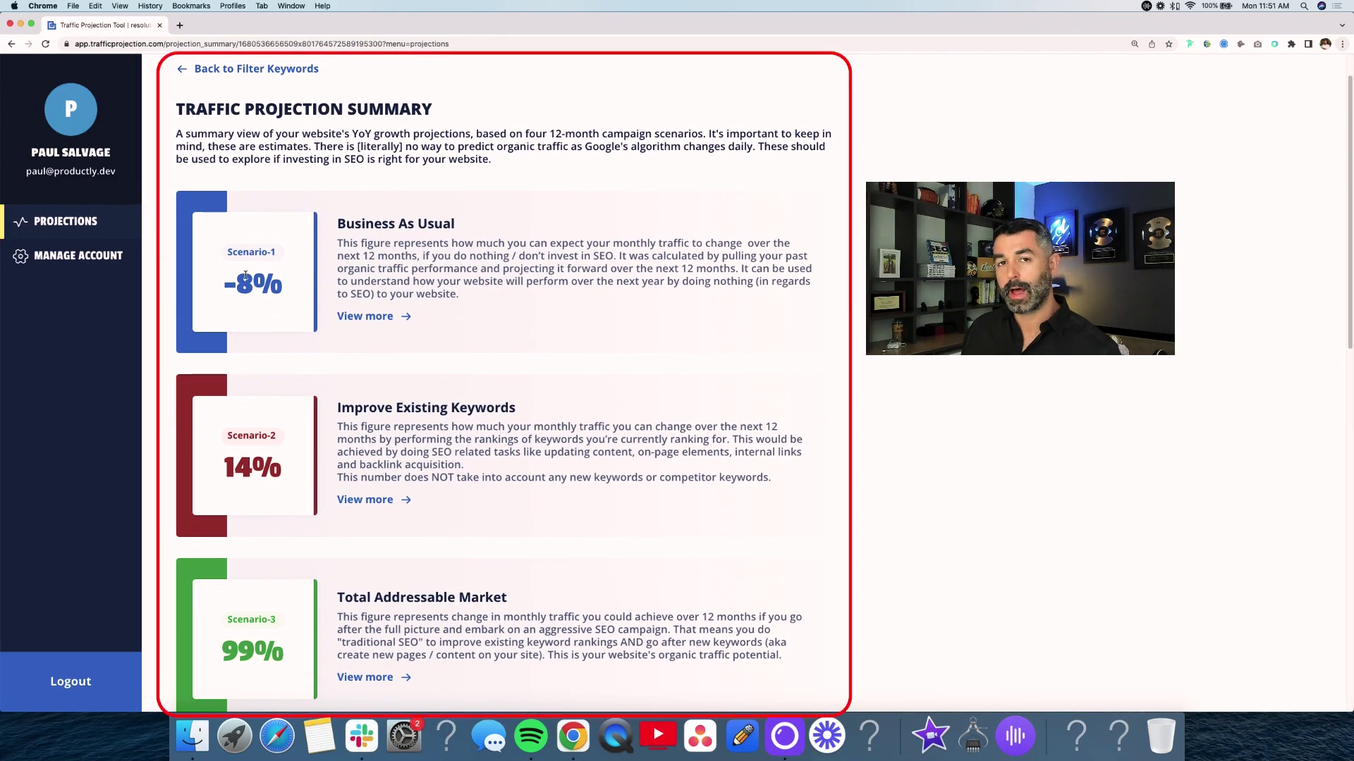
scroll(246, 275, "down", 1)
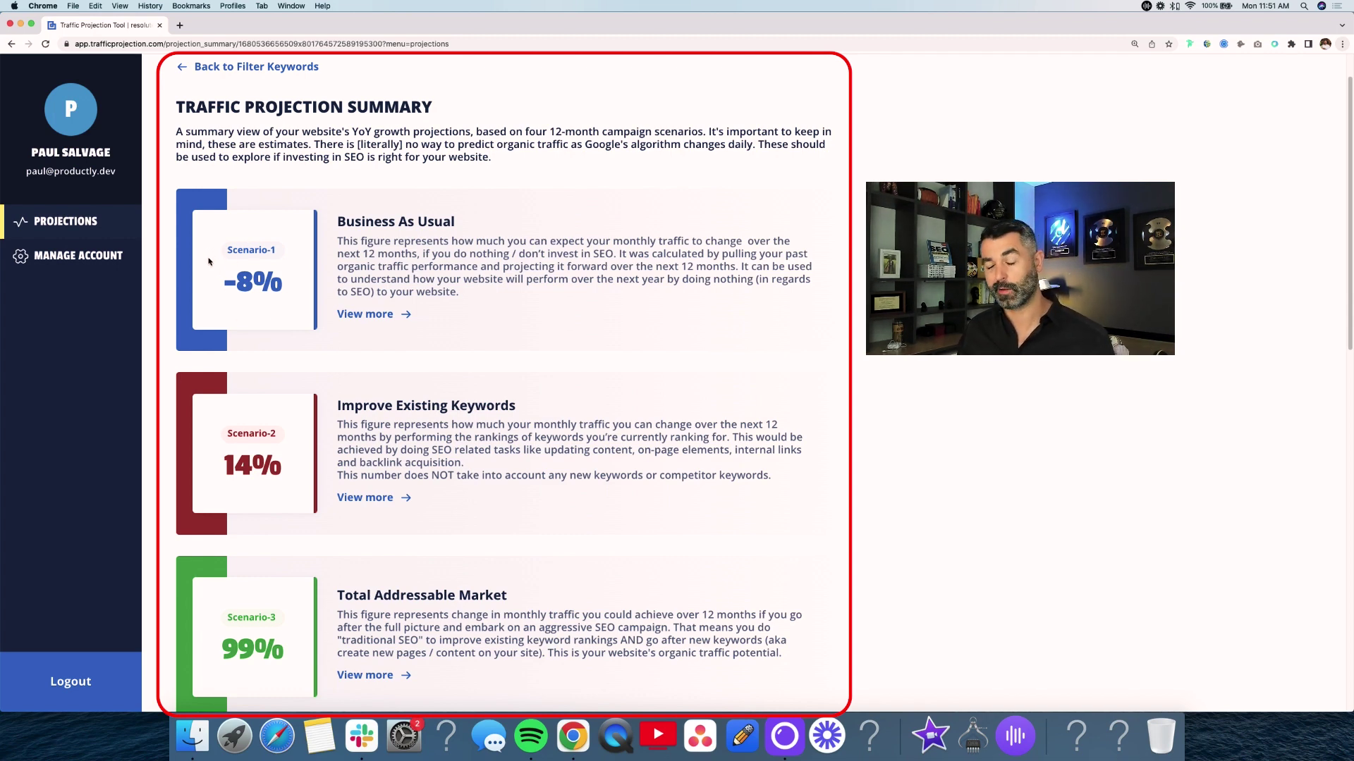
scroll(208, 262, "down", 1)
scroll(264, 280, "down", 1)
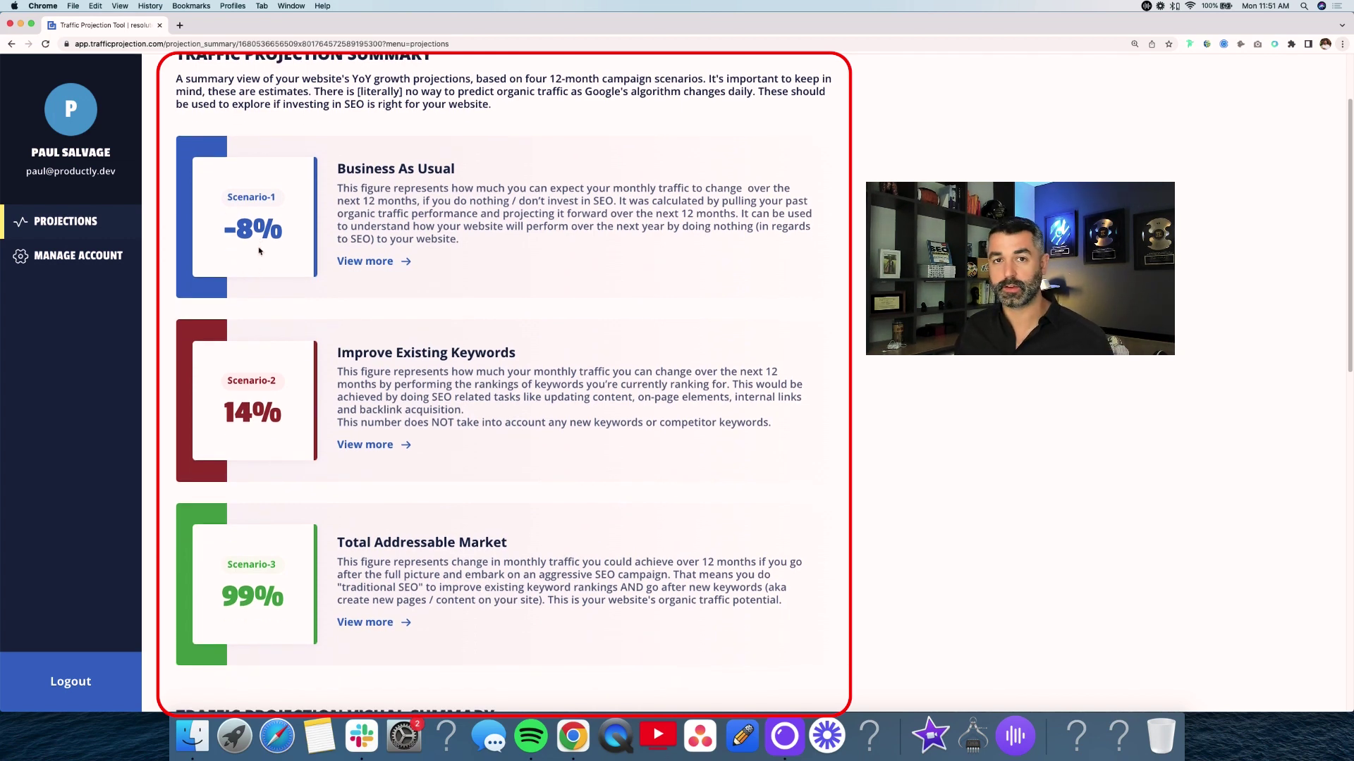
scroll(258, 253, "down", 1)
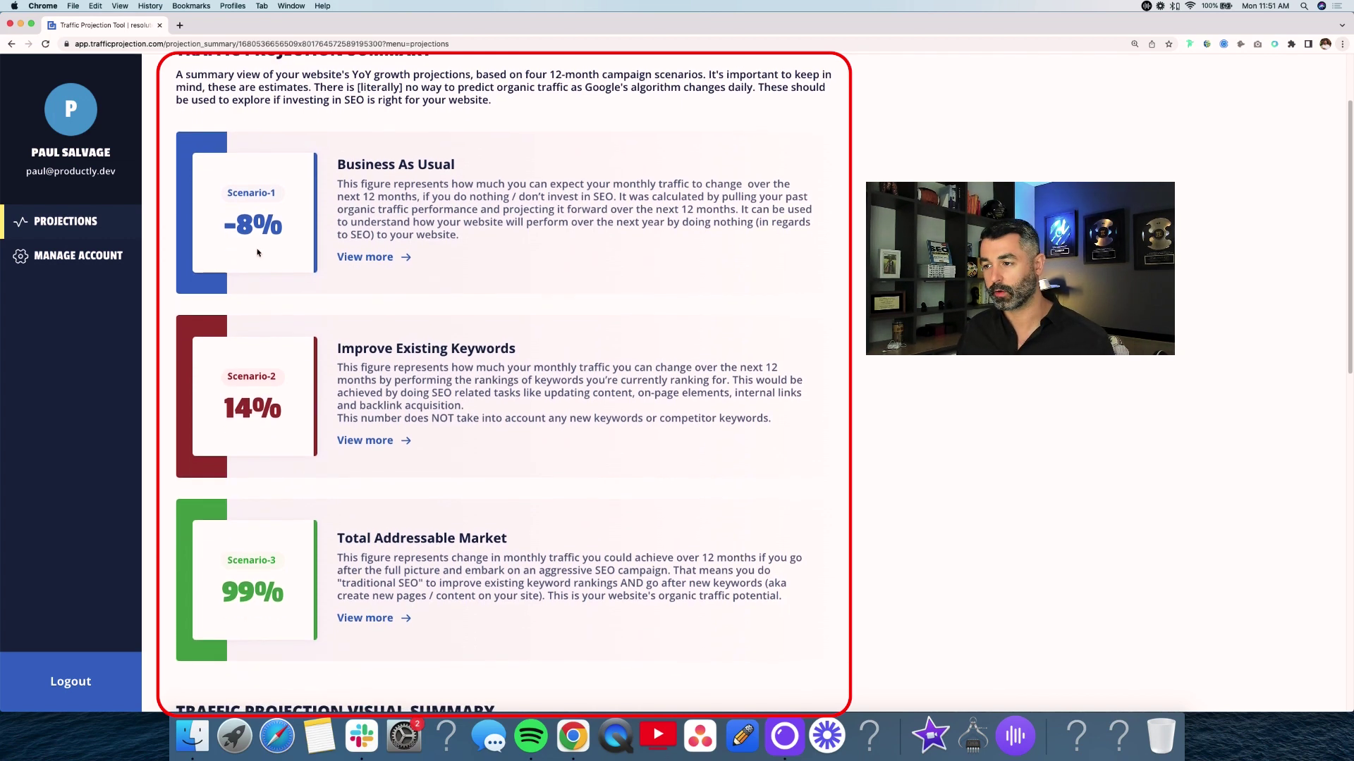
scroll(393, 219, "down", 2)
scroll(366, 234, "down", 5)
scroll(394, 289, "down", 5)
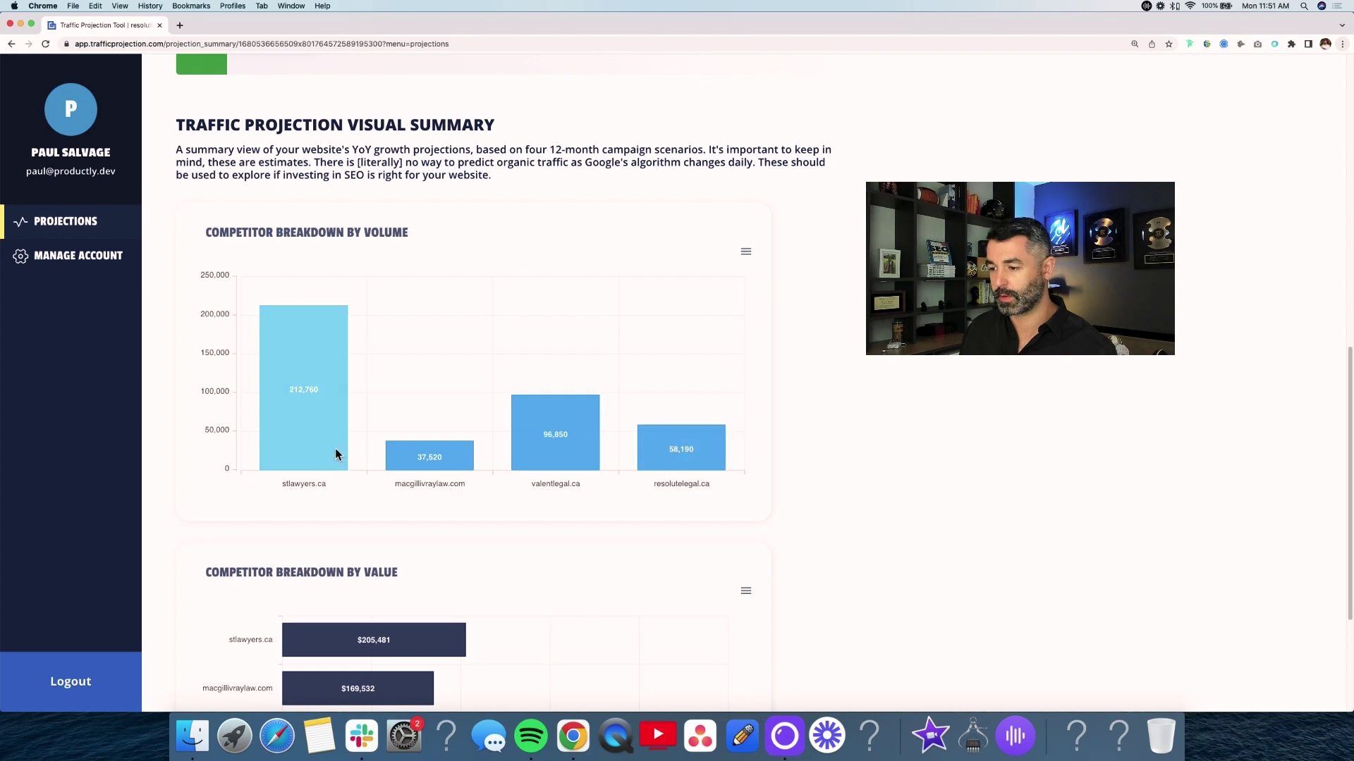
scroll(640, 450, "down", 4)
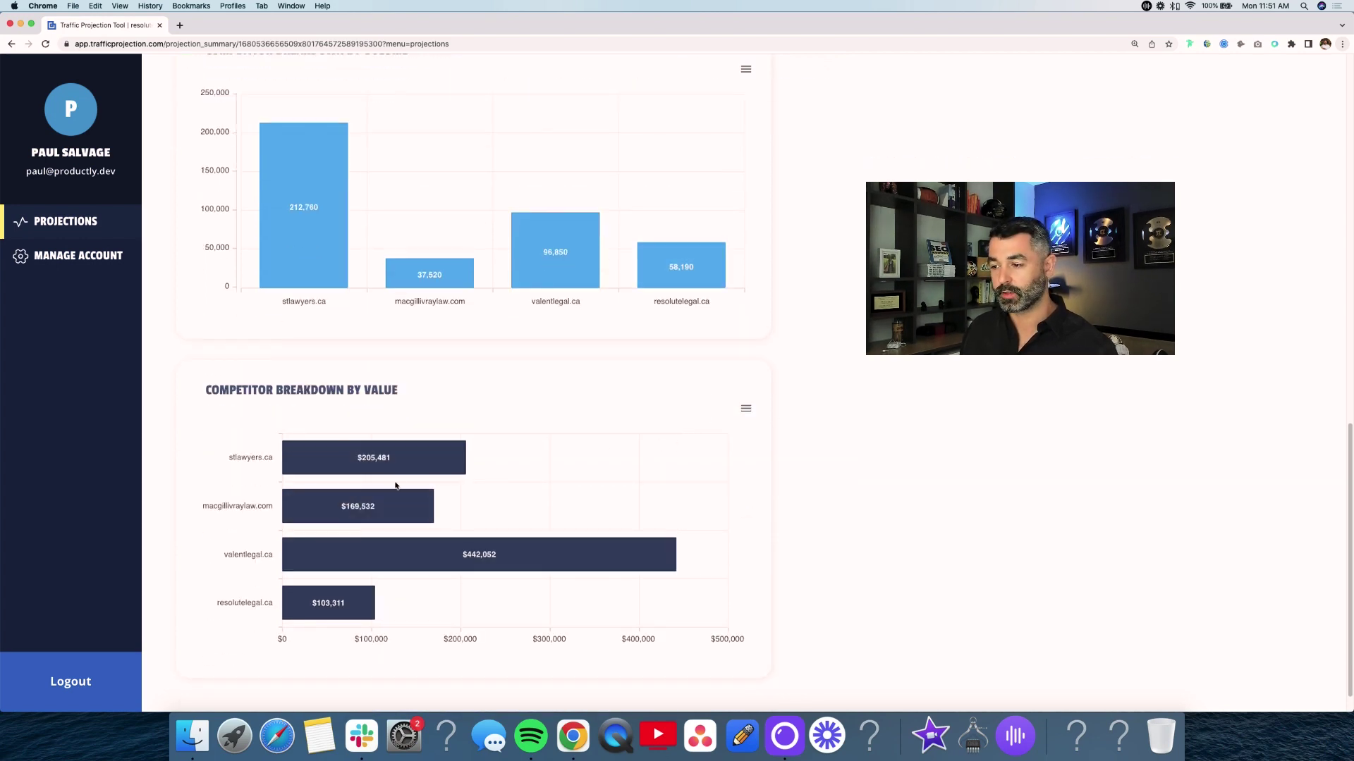
scroll(409, 507, "up", 2)
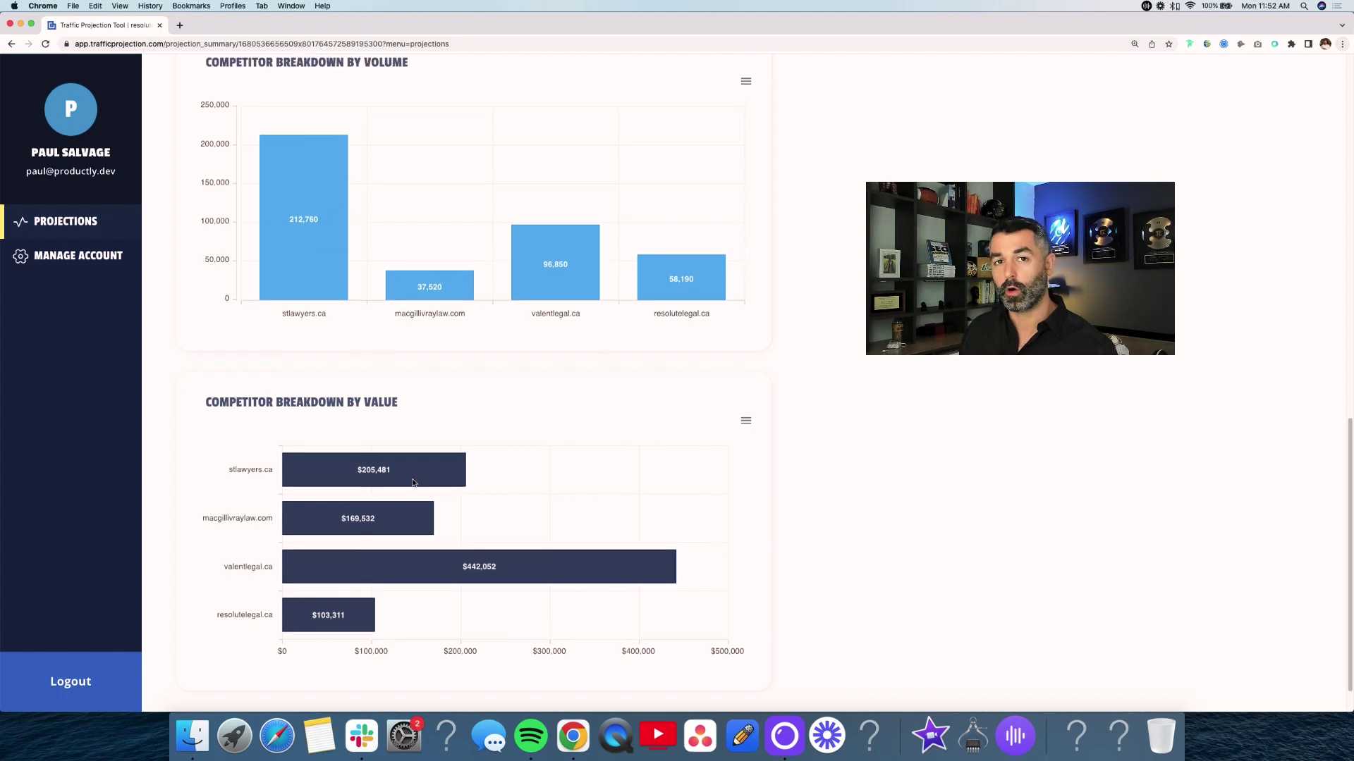
scroll(413, 483, "up", 14)
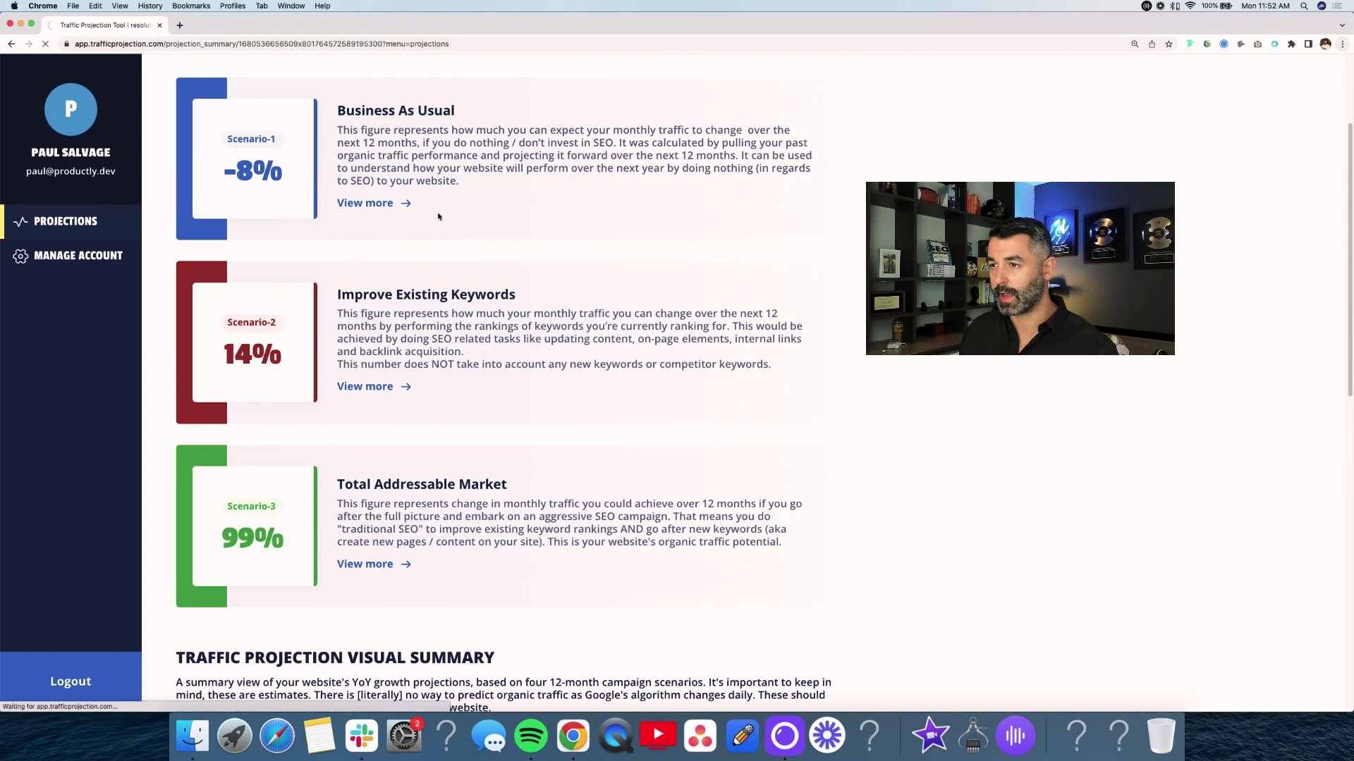
Step: View the Scenario 1 Business As Usual chart's SVG/PNG/CSV download options, then go to Scenario 2
left_click(405, 204)
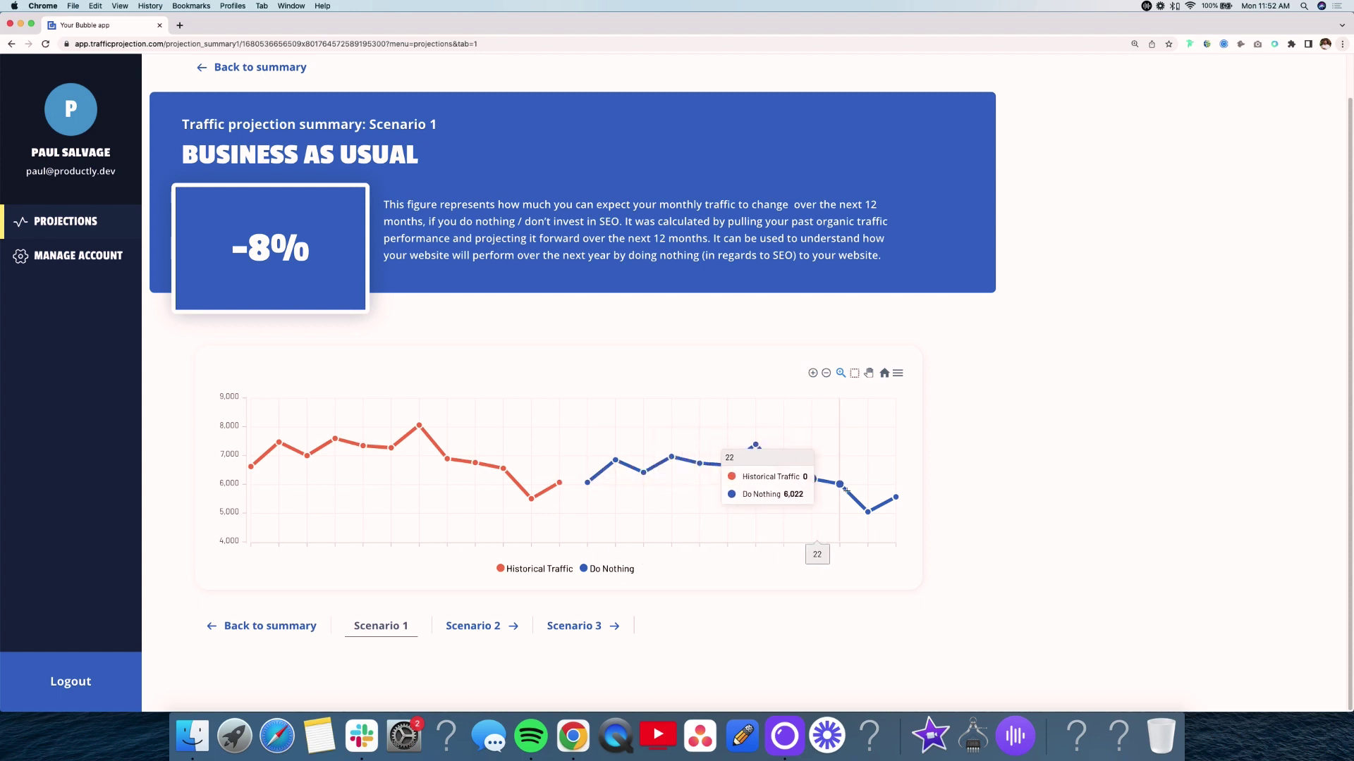
left_click(899, 374)
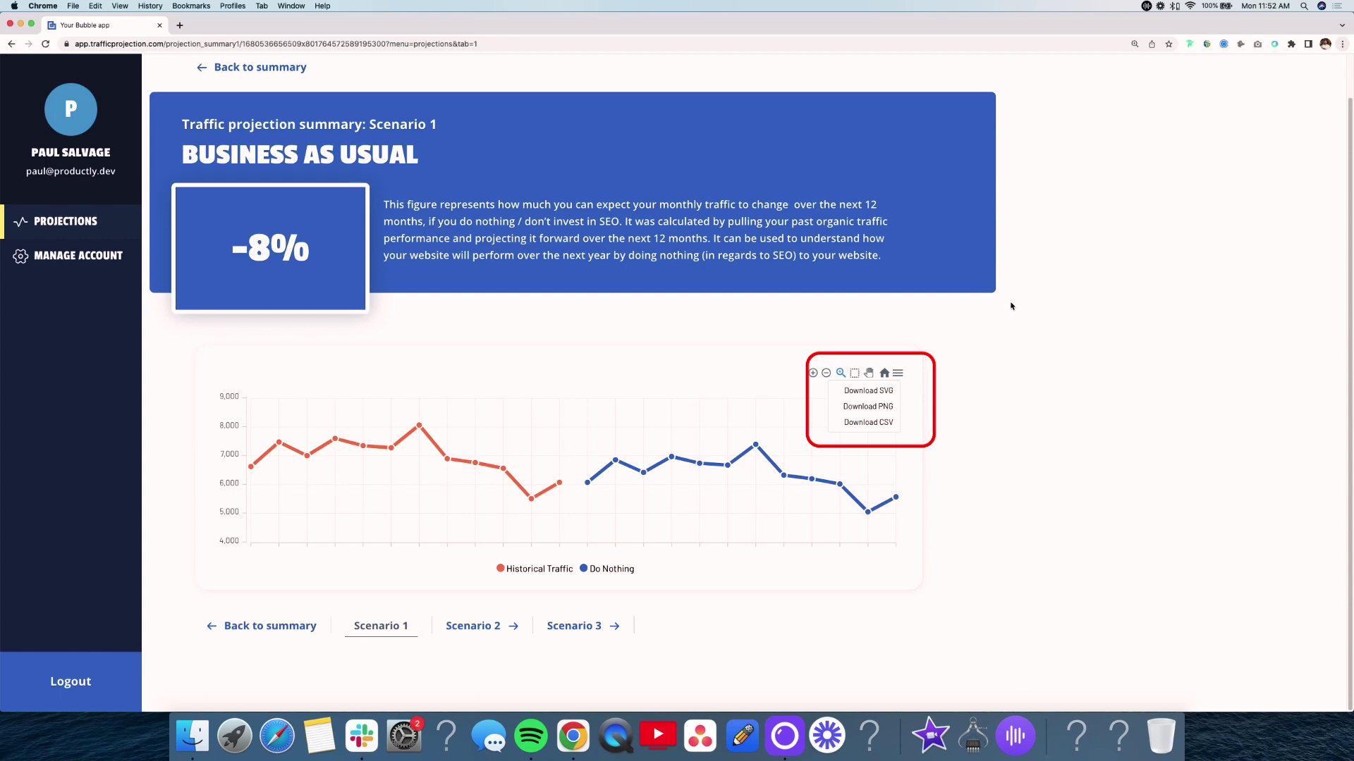
left_click(462, 626)
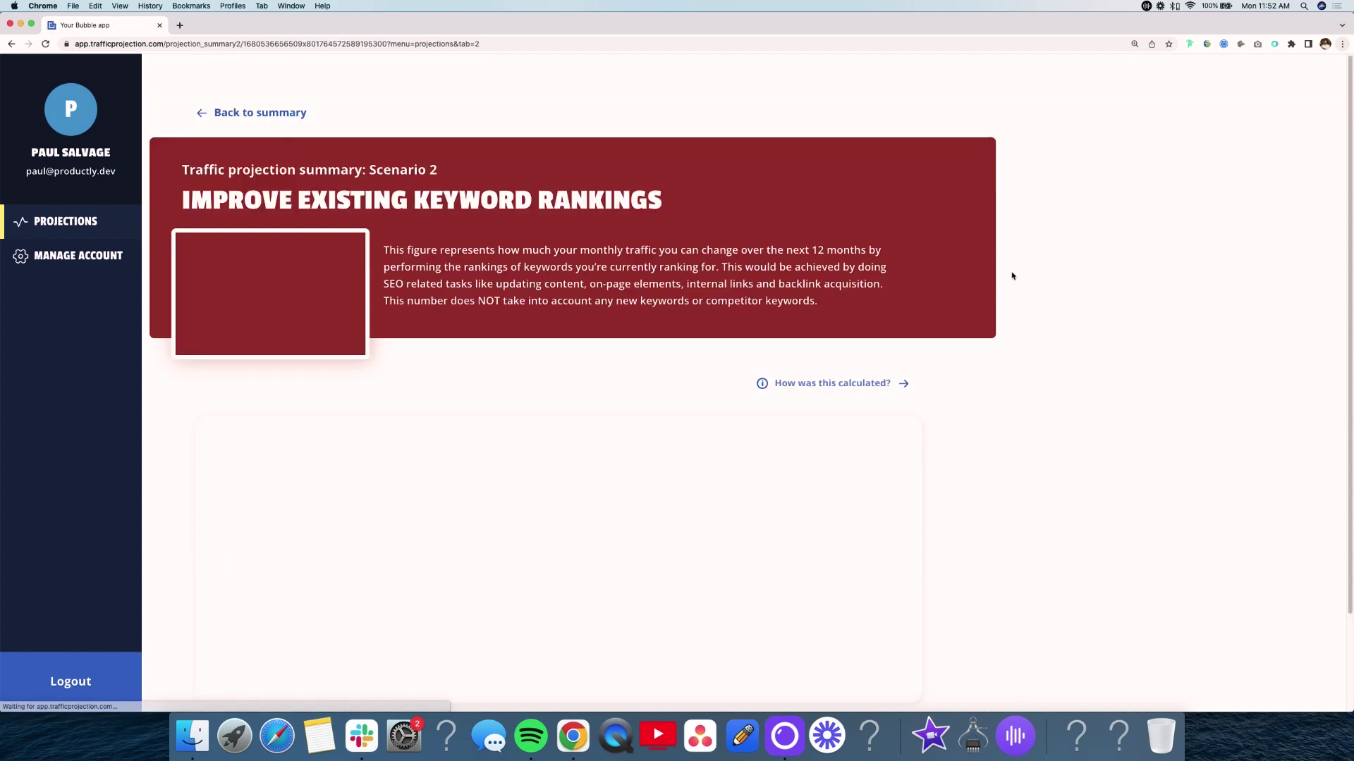
Step: Scroll to the Scenario 2 chart and toggle the Do Nothing line off and back on
scroll(1008, 304, "down", 2)
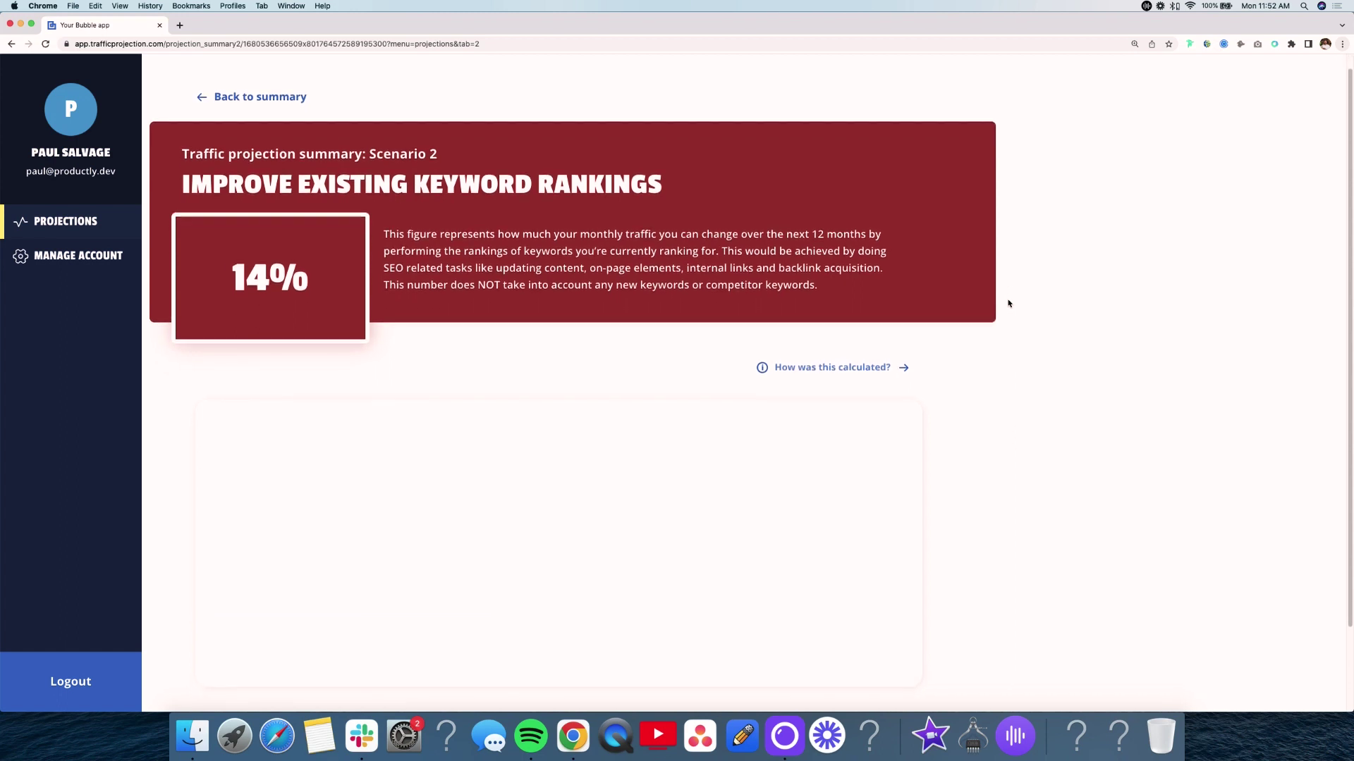
scroll(1008, 303, "down", 4)
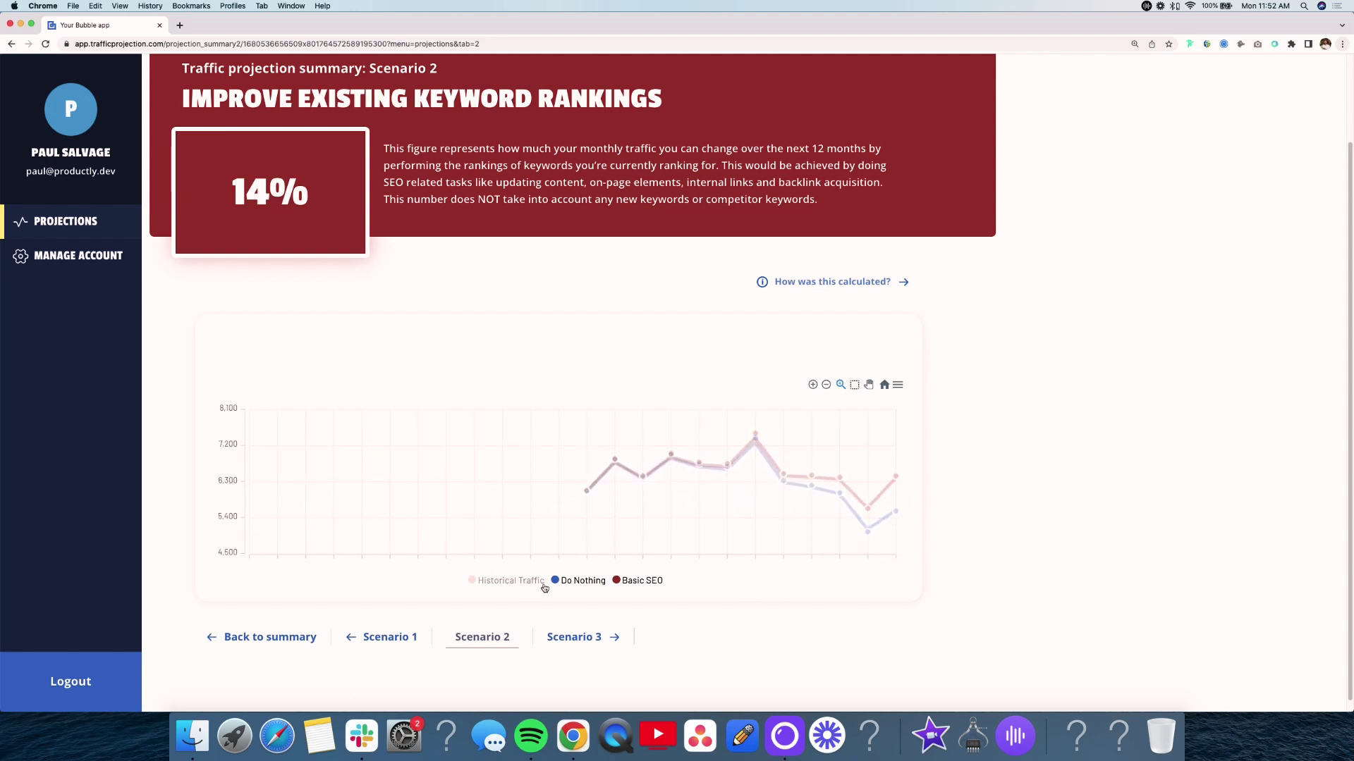
left_click(568, 580)
left_click(576, 580)
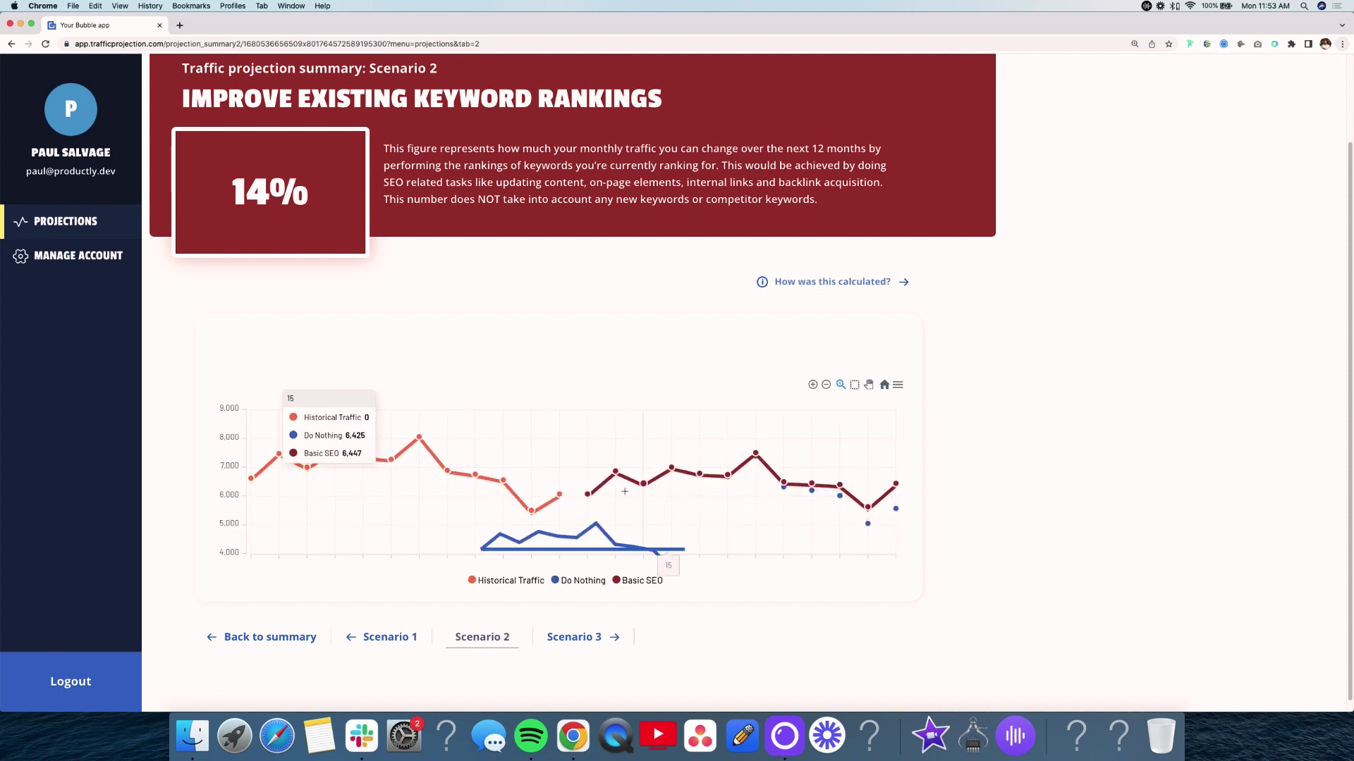
Step: Go to the Scenario 3 Total Growth Potential page and highlight its 99% growth figure
left_click(574, 638)
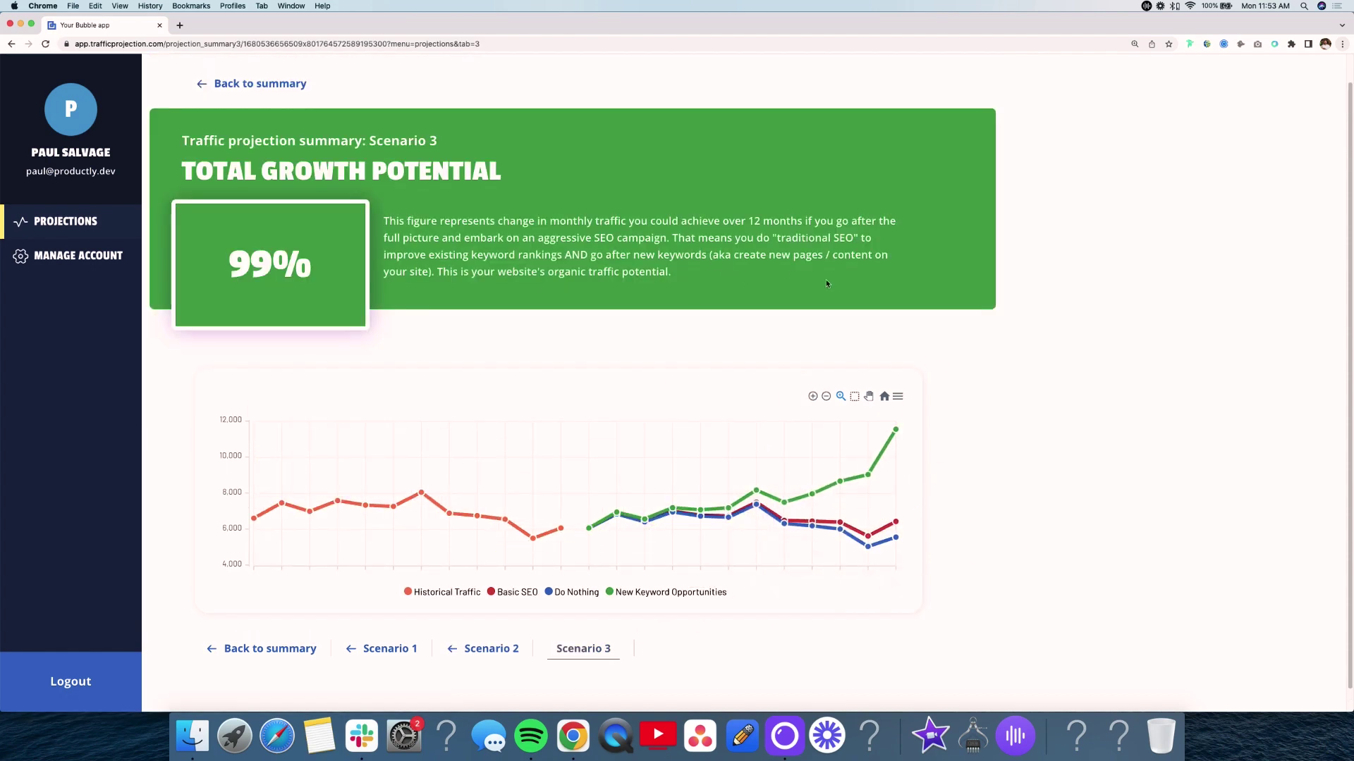
scroll(871, 298, "down", 1)
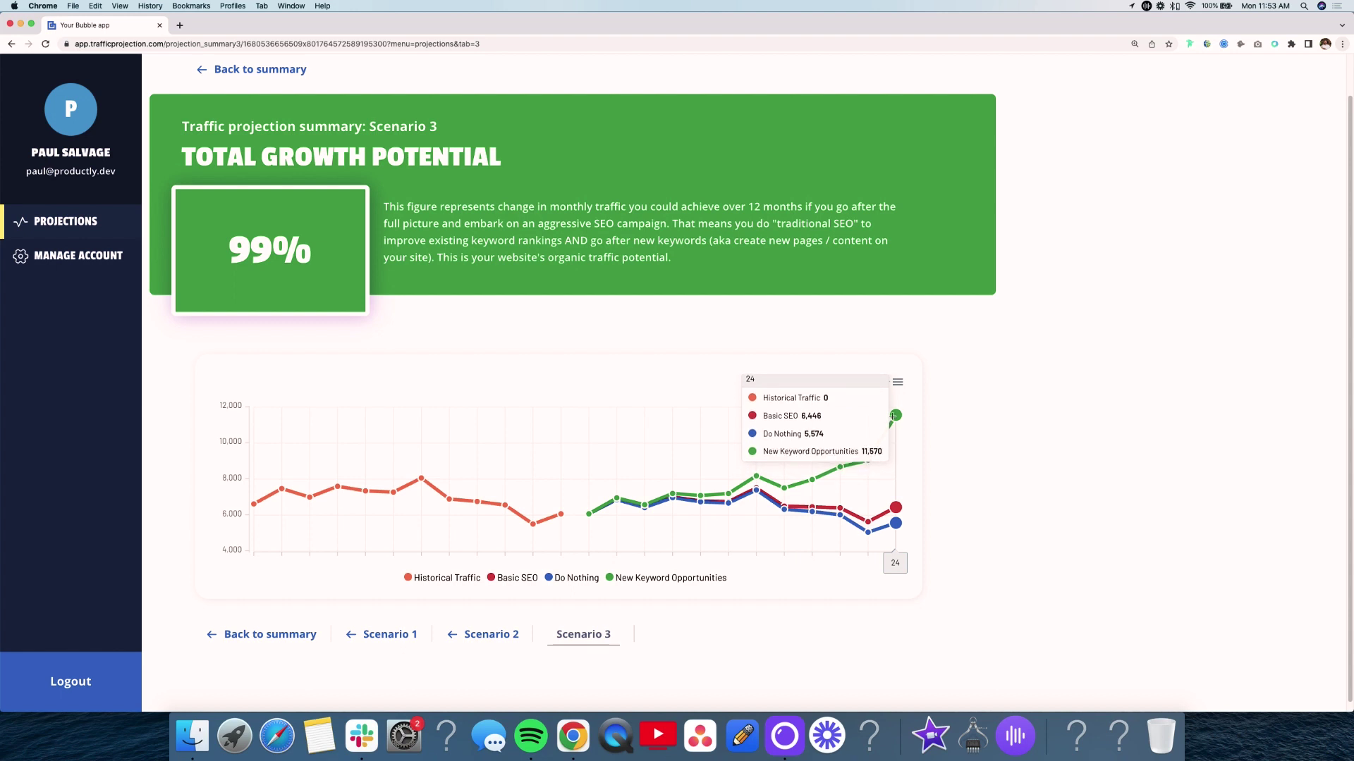
triple_click(299, 241)
left_click_drag(273, 251, 252, 257)
left_click(253, 257)
triple_click(254, 258)
left_click(255, 258)
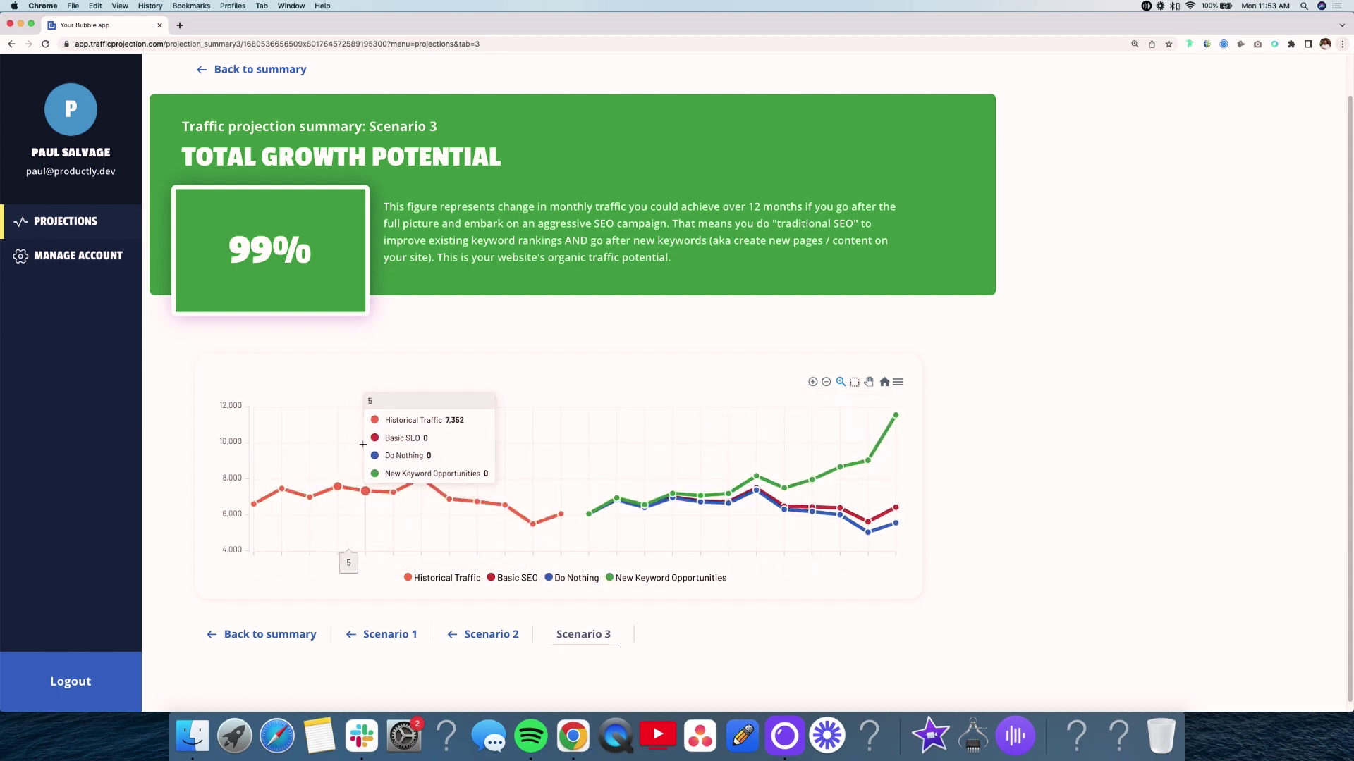
double_click(278, 253)
left_click(278, 252)
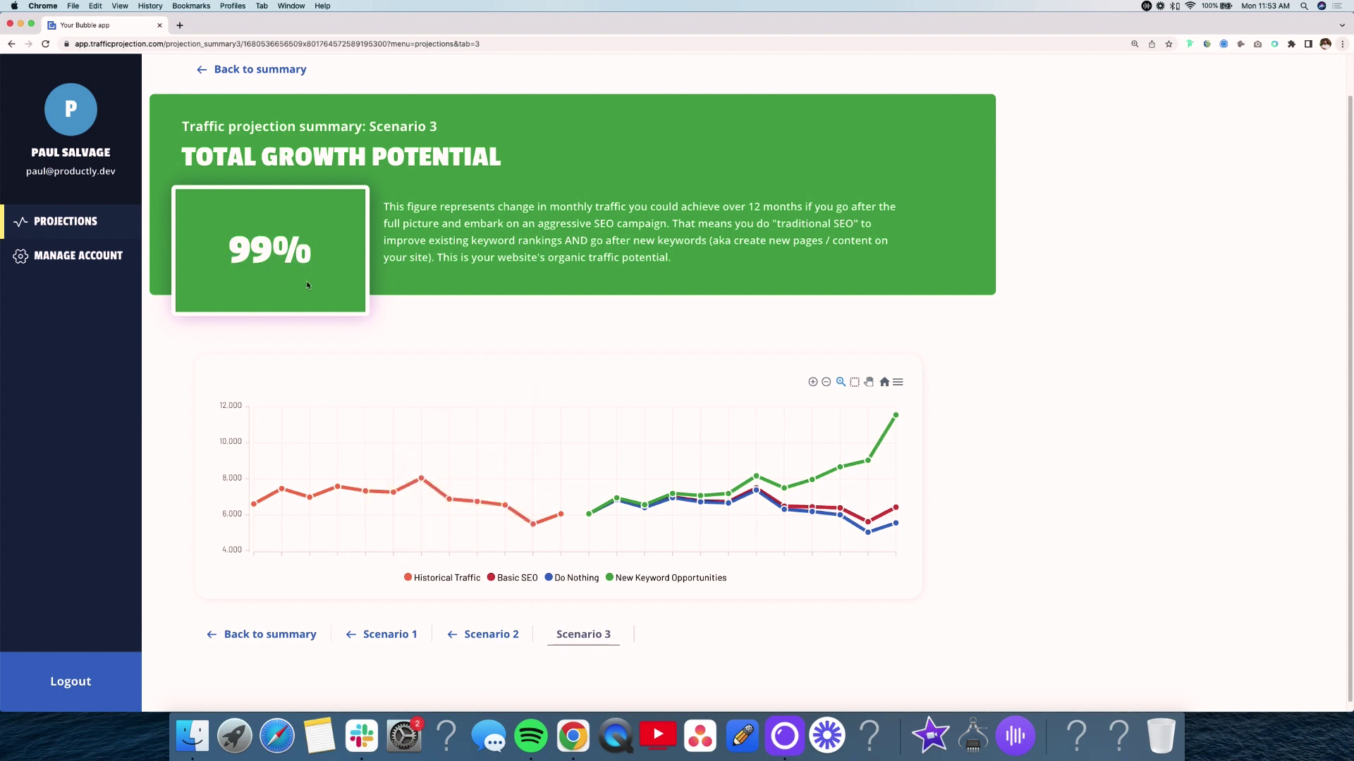
left_click_drag(327, 240, 219, 246)
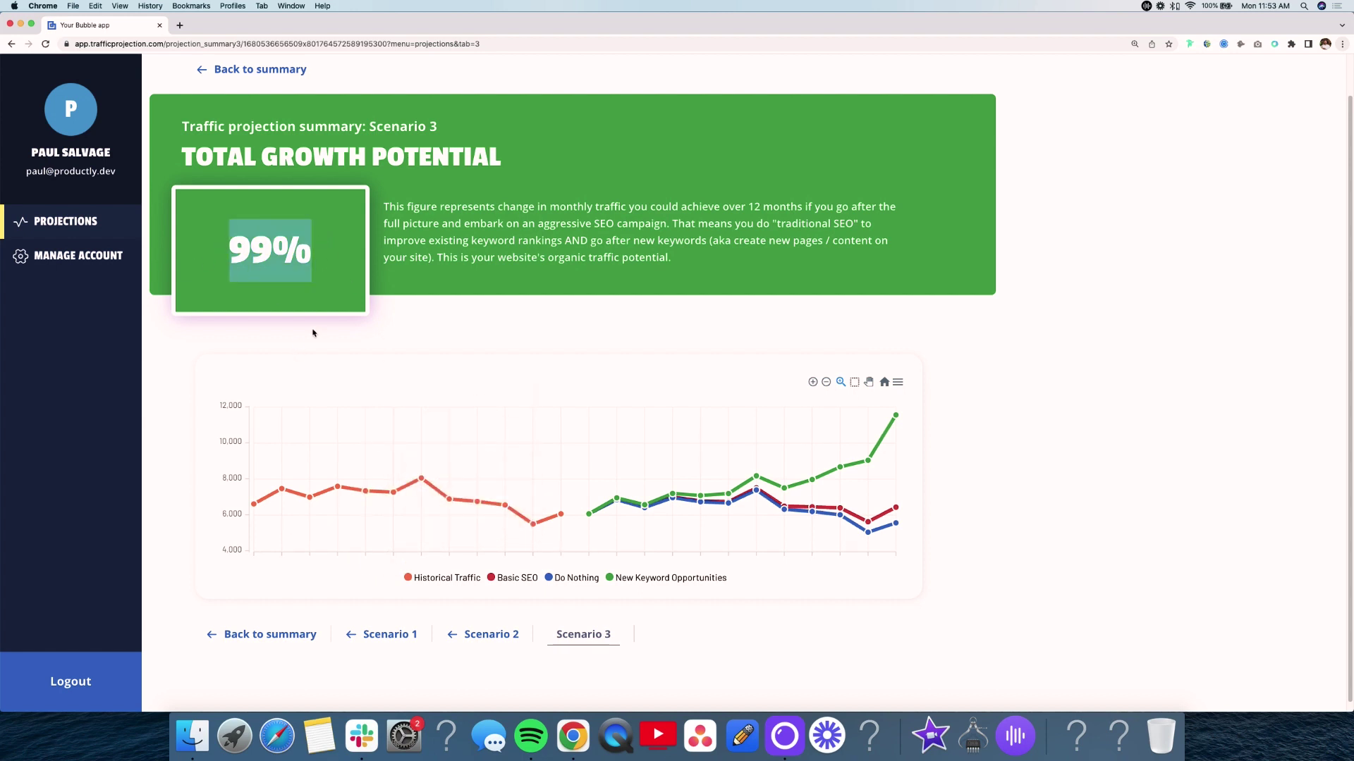
left_click(722, 288)
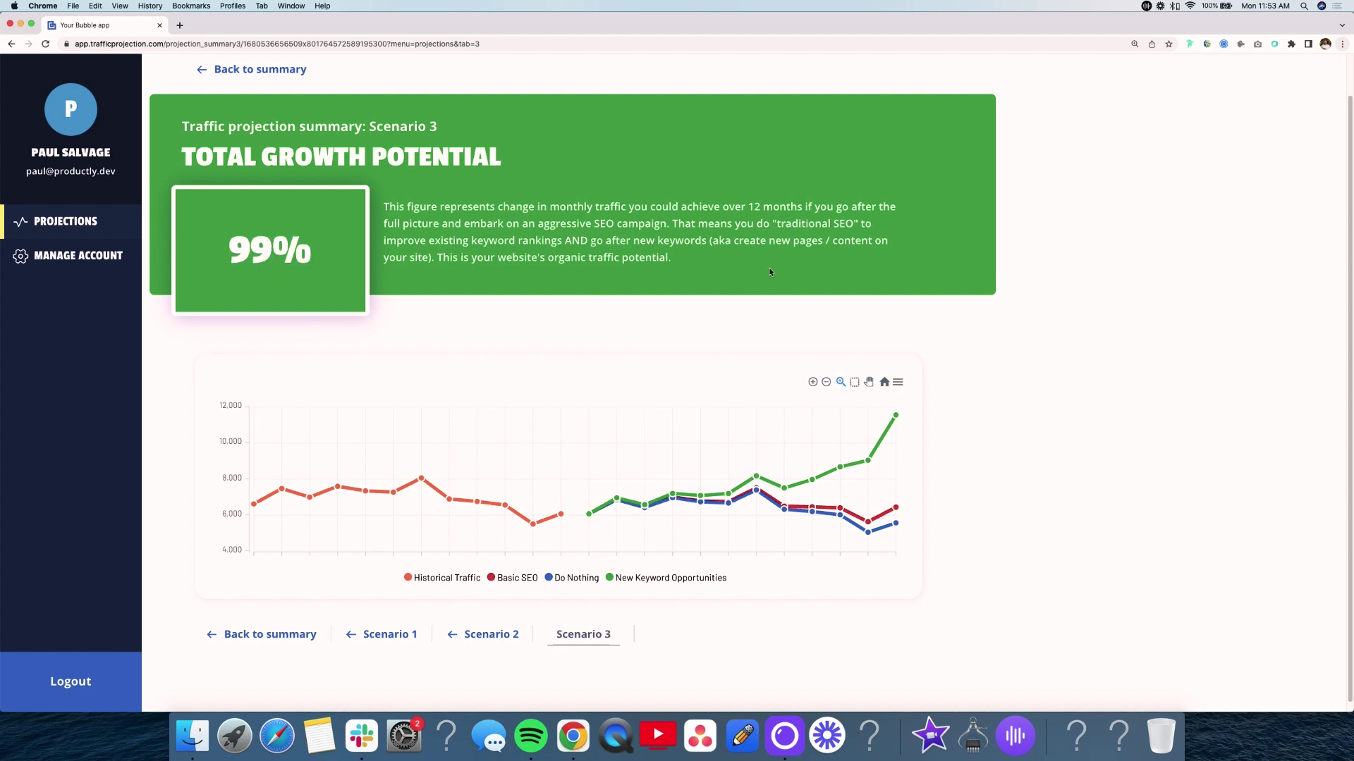